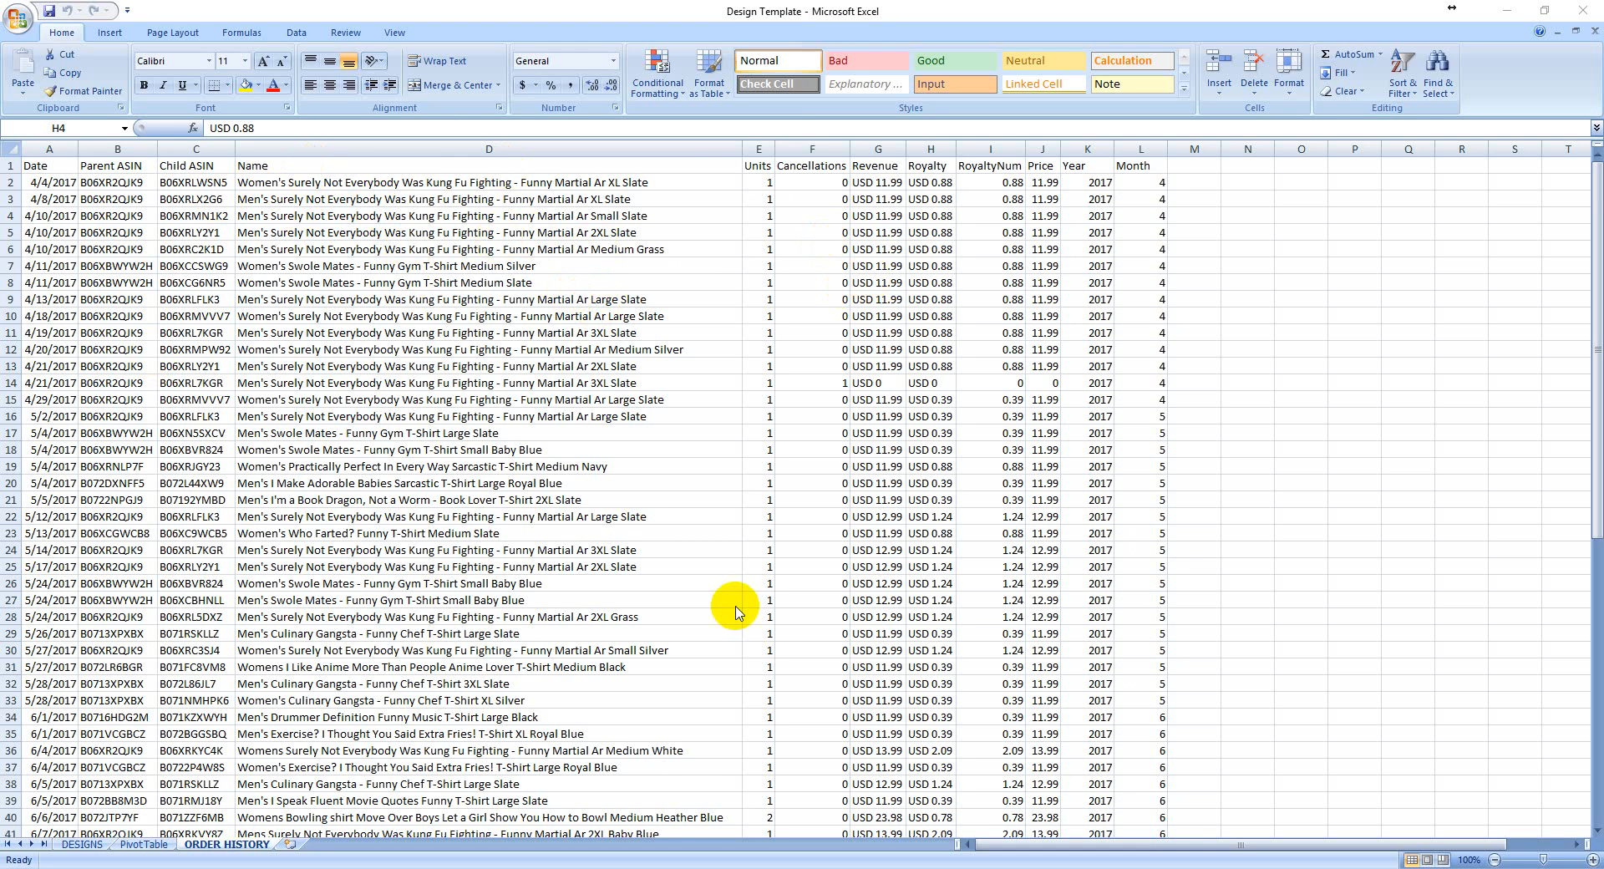
# - Review the order history's columns A to H and the RoyaltyNum, Price, Year and Month column headers
pyautogui.moveTo(41, 147); pyautogui.dragTo(939, 179)
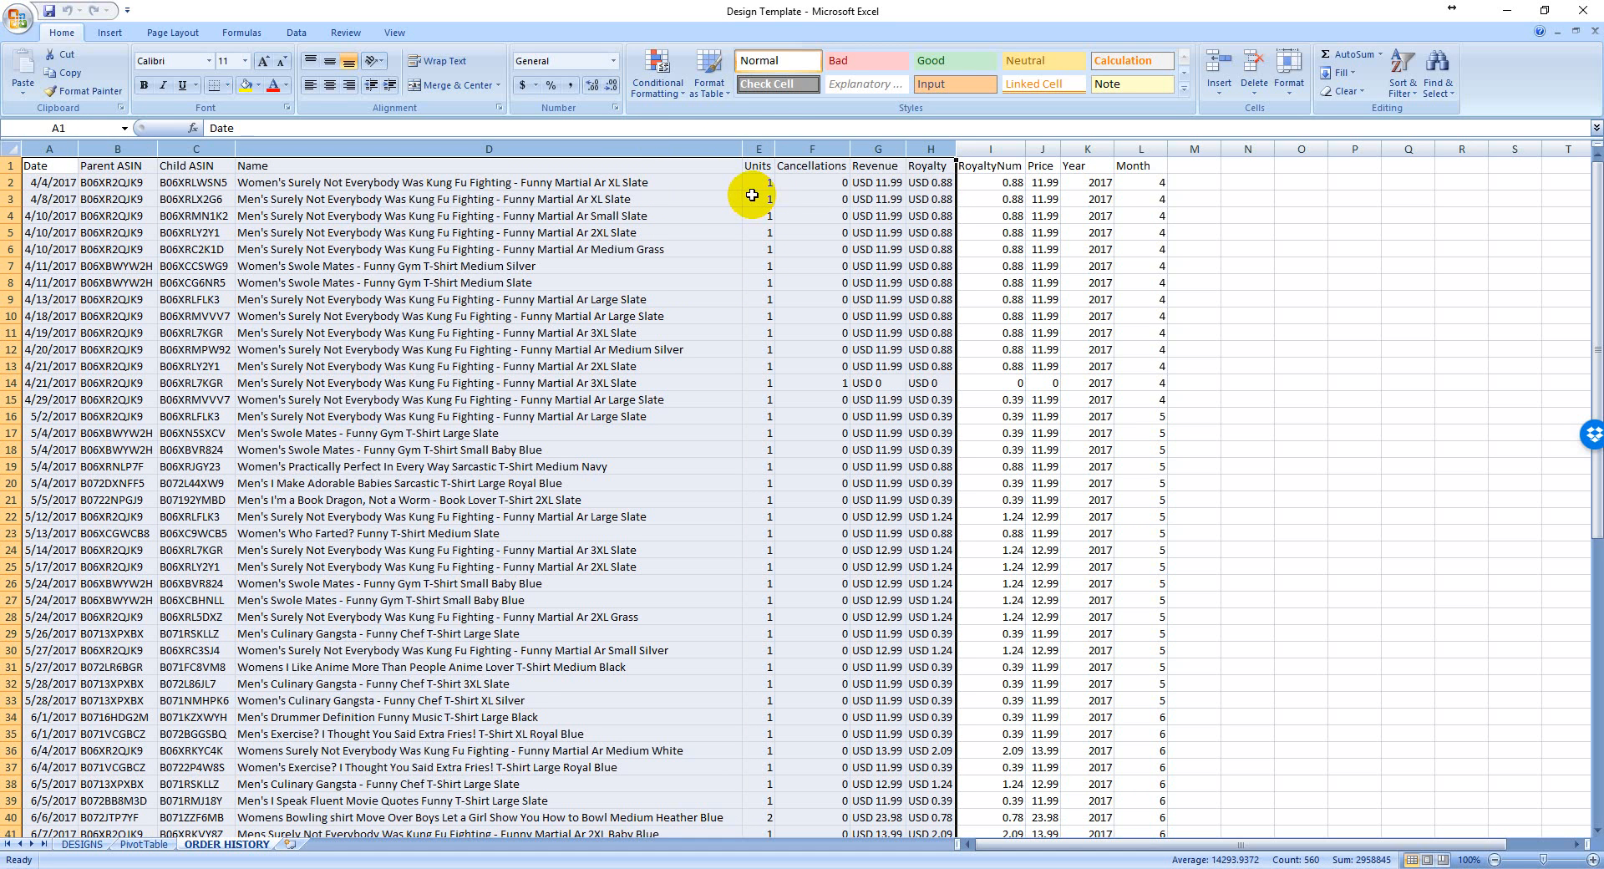
pyautogui.click(1014, 165)
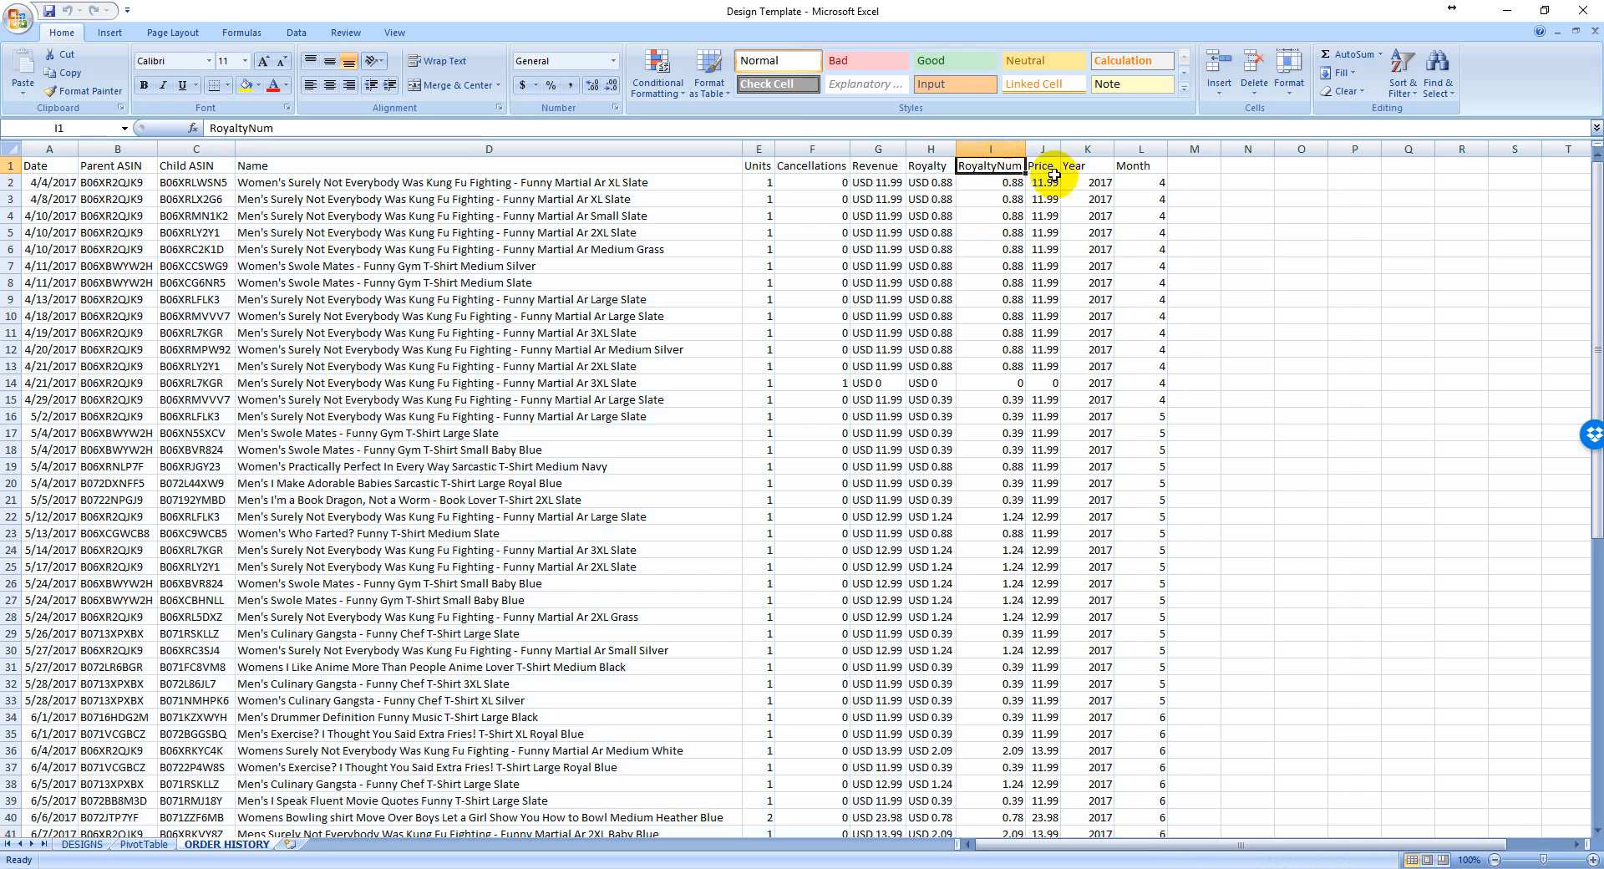
pyautogui.moveTo(986, 166); pyautogui.dragTo(1110, 168)
pyautogui.click(1000, 173)
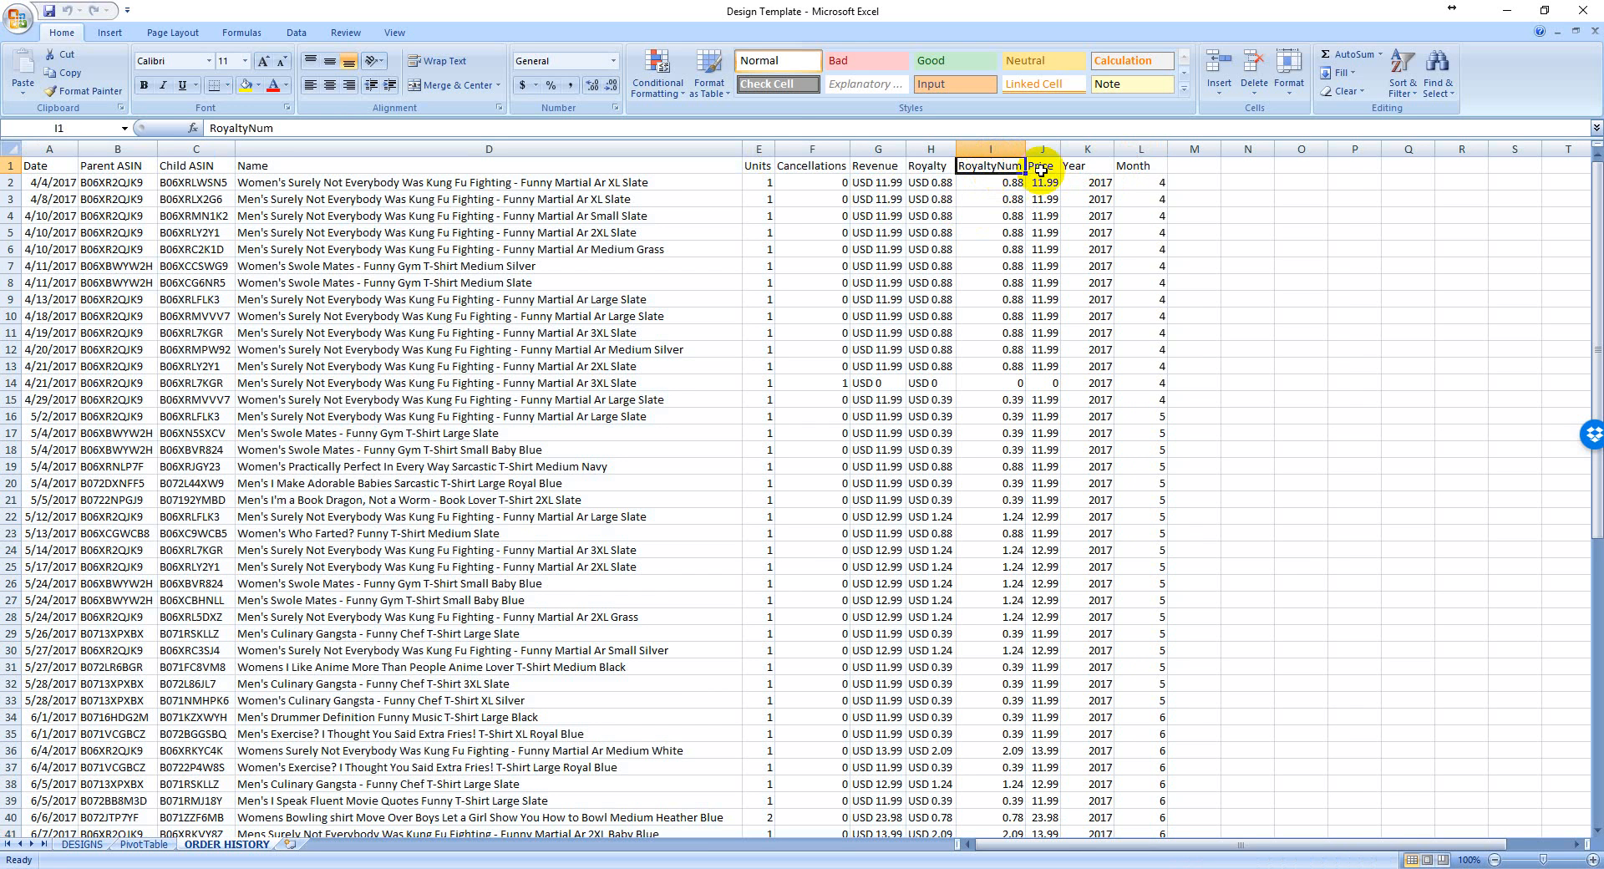
pyautogui.click(1035, 167)
pyautogui.click(1086, 167)
pyautogui.click(1138, 167)
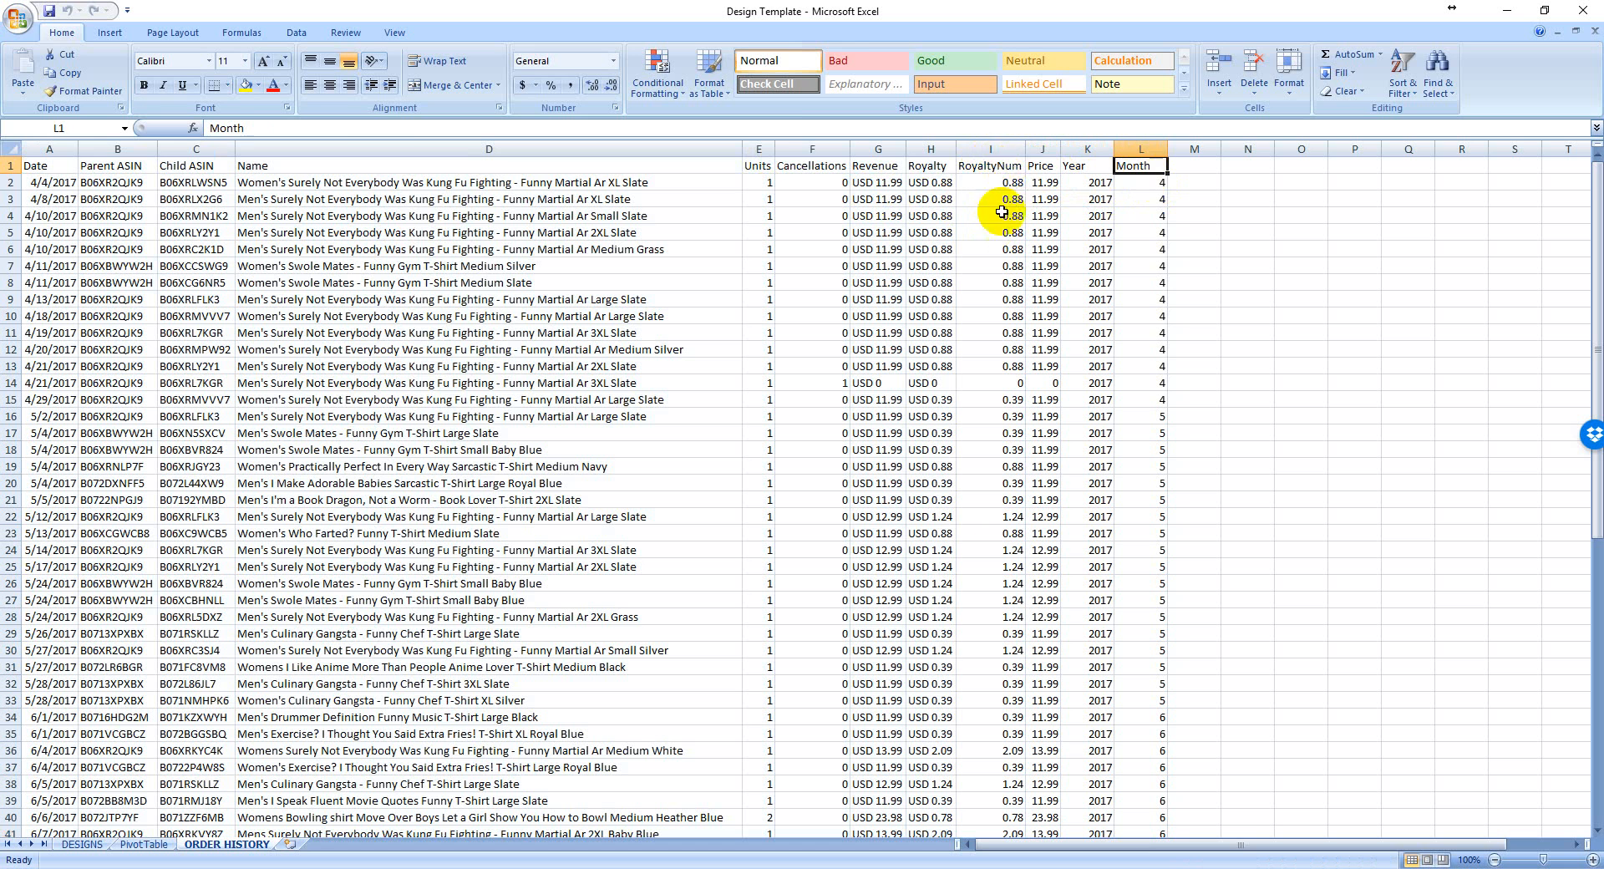
# - Inspect the row 2 formulas for RoyaltyNum, Price and Month, along with the source Revenue and Royalty columns
pyautogui.click(1013, 187)
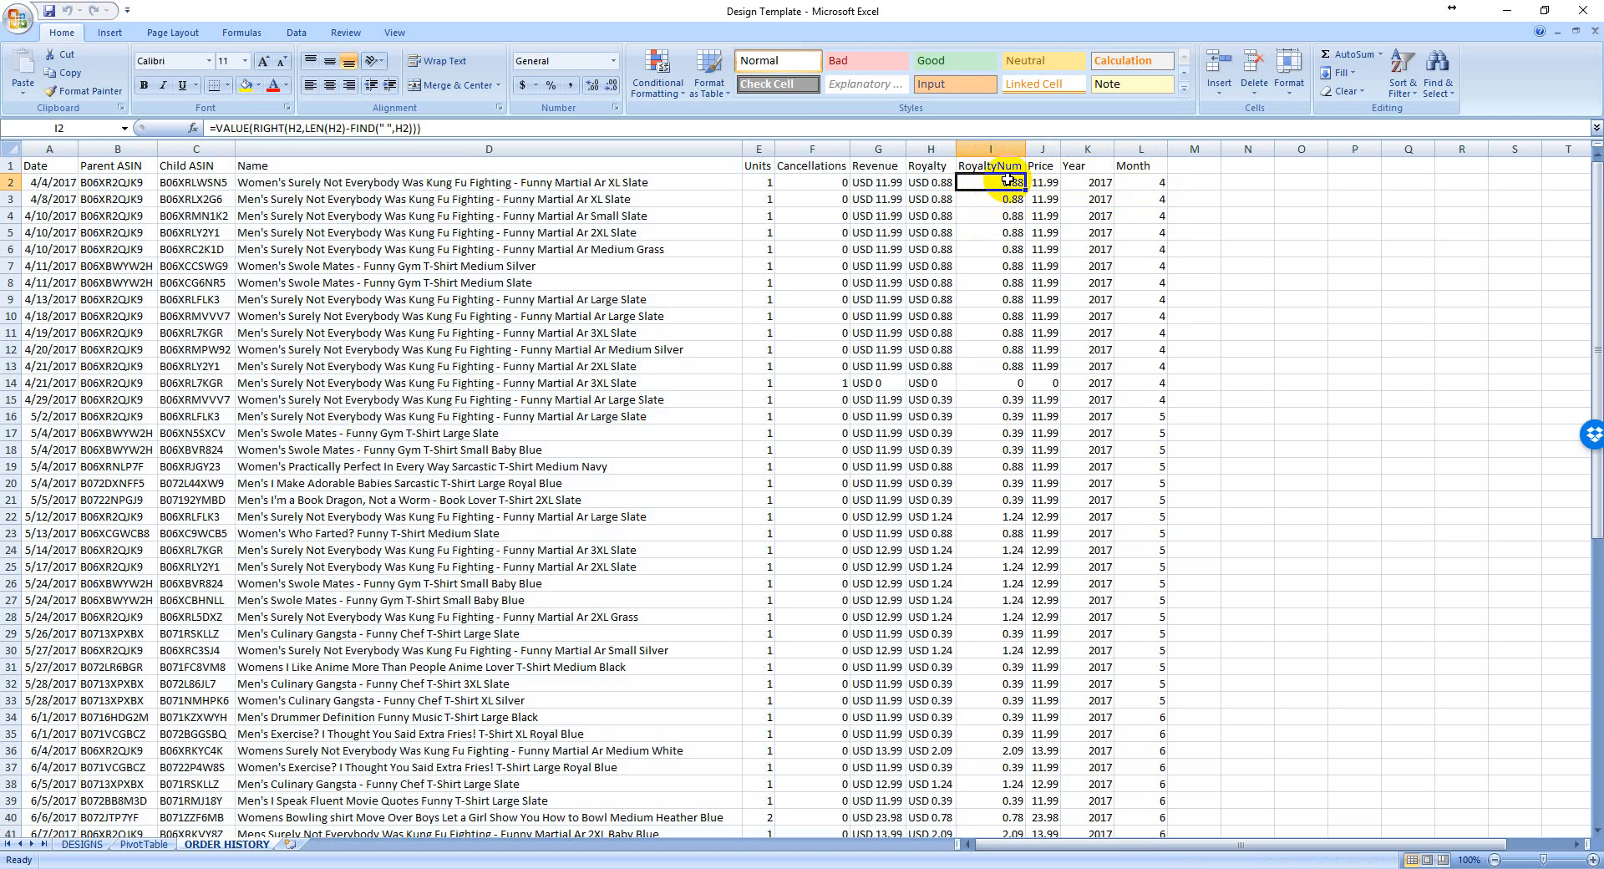
pyautogui.click(1040, 180)
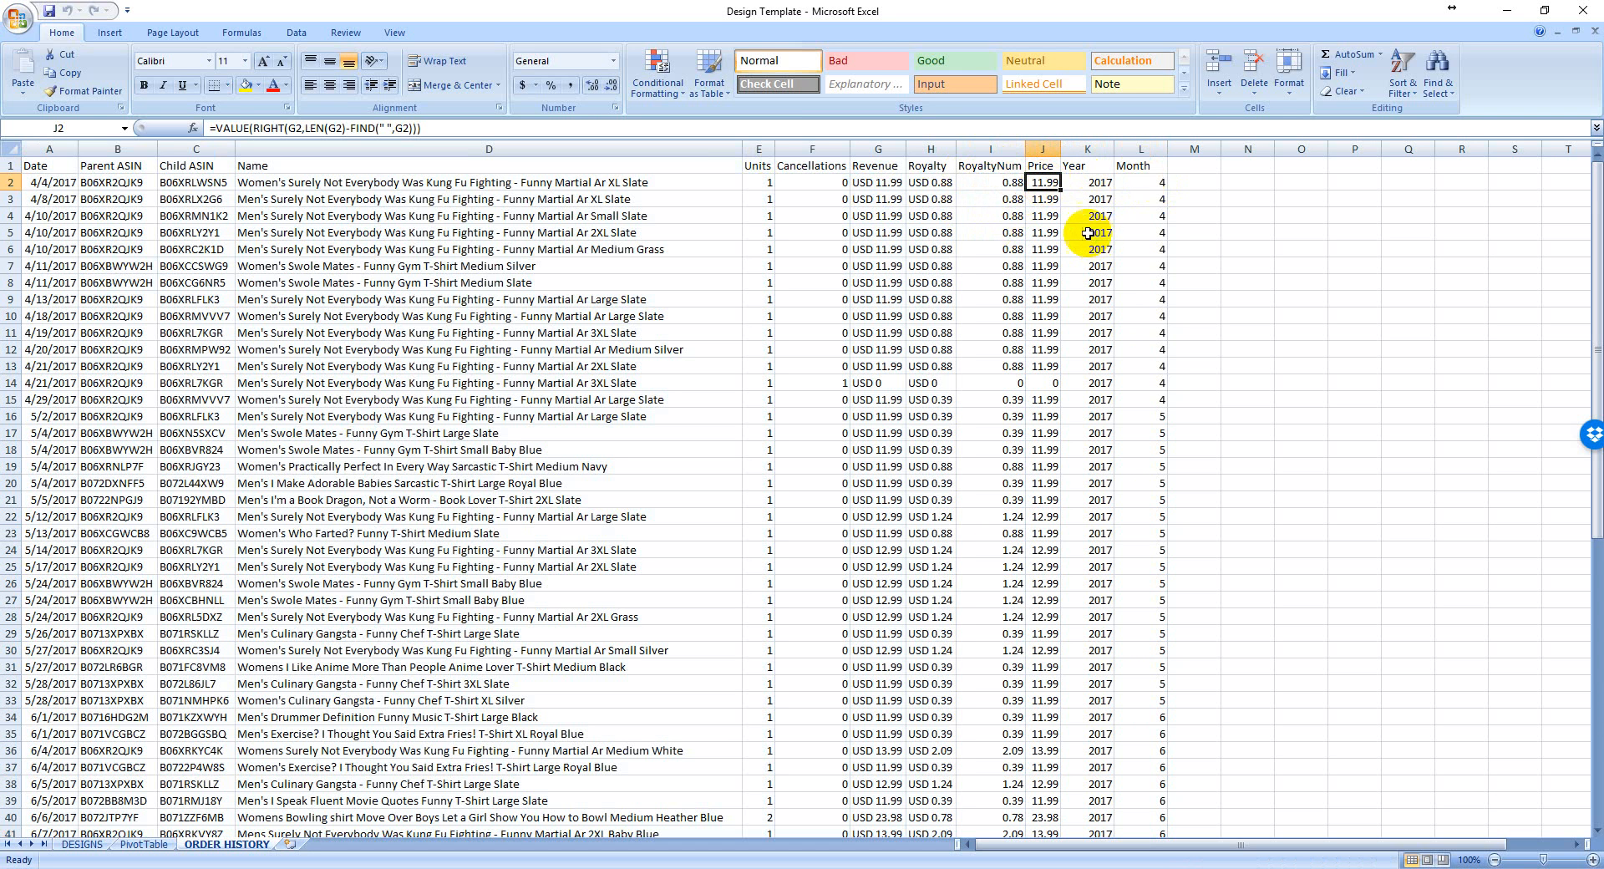
pyautogui.click(1149, 185)
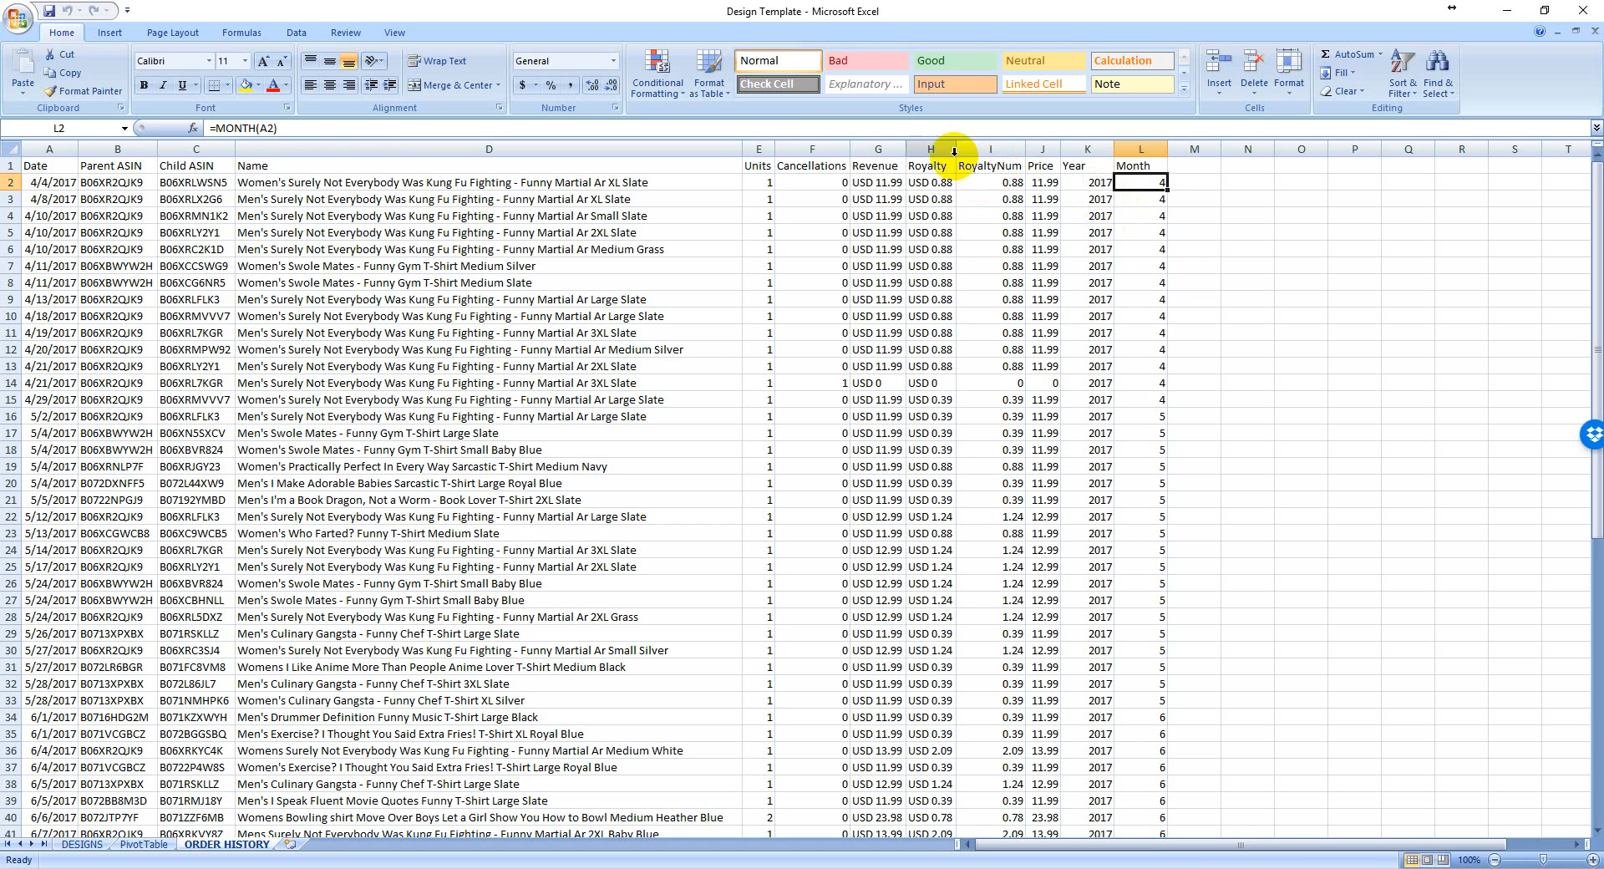
pyautogui.click(933, 181)
pyautogui.click(860, 182)
pyautogui.click(929, 180)
pyautogui.click(859, 172)
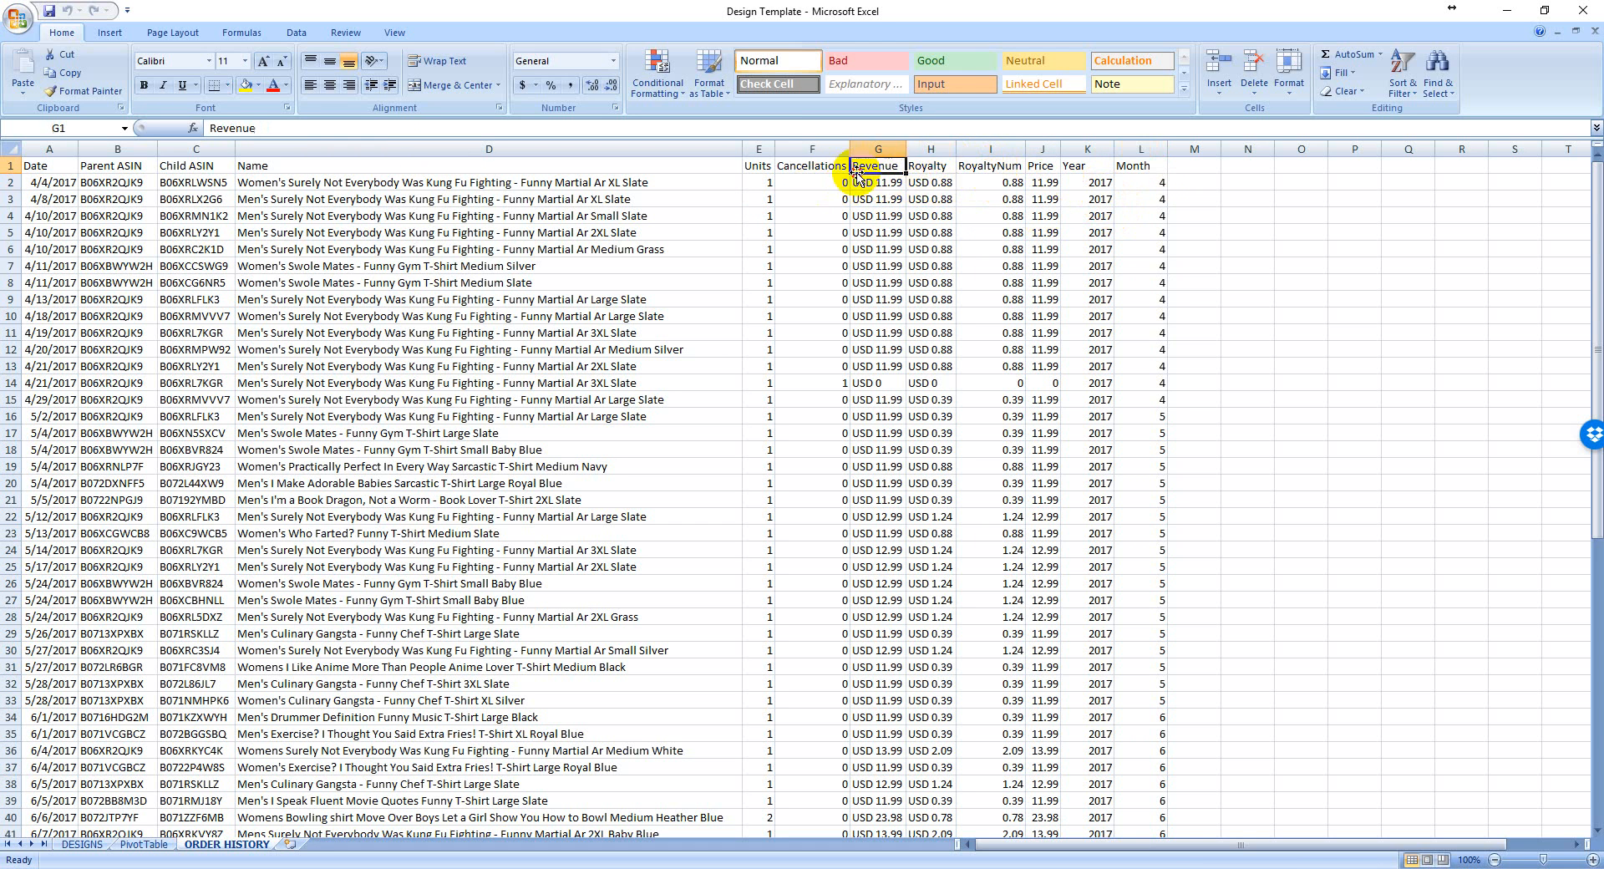
pyautogui.click(929, 180)
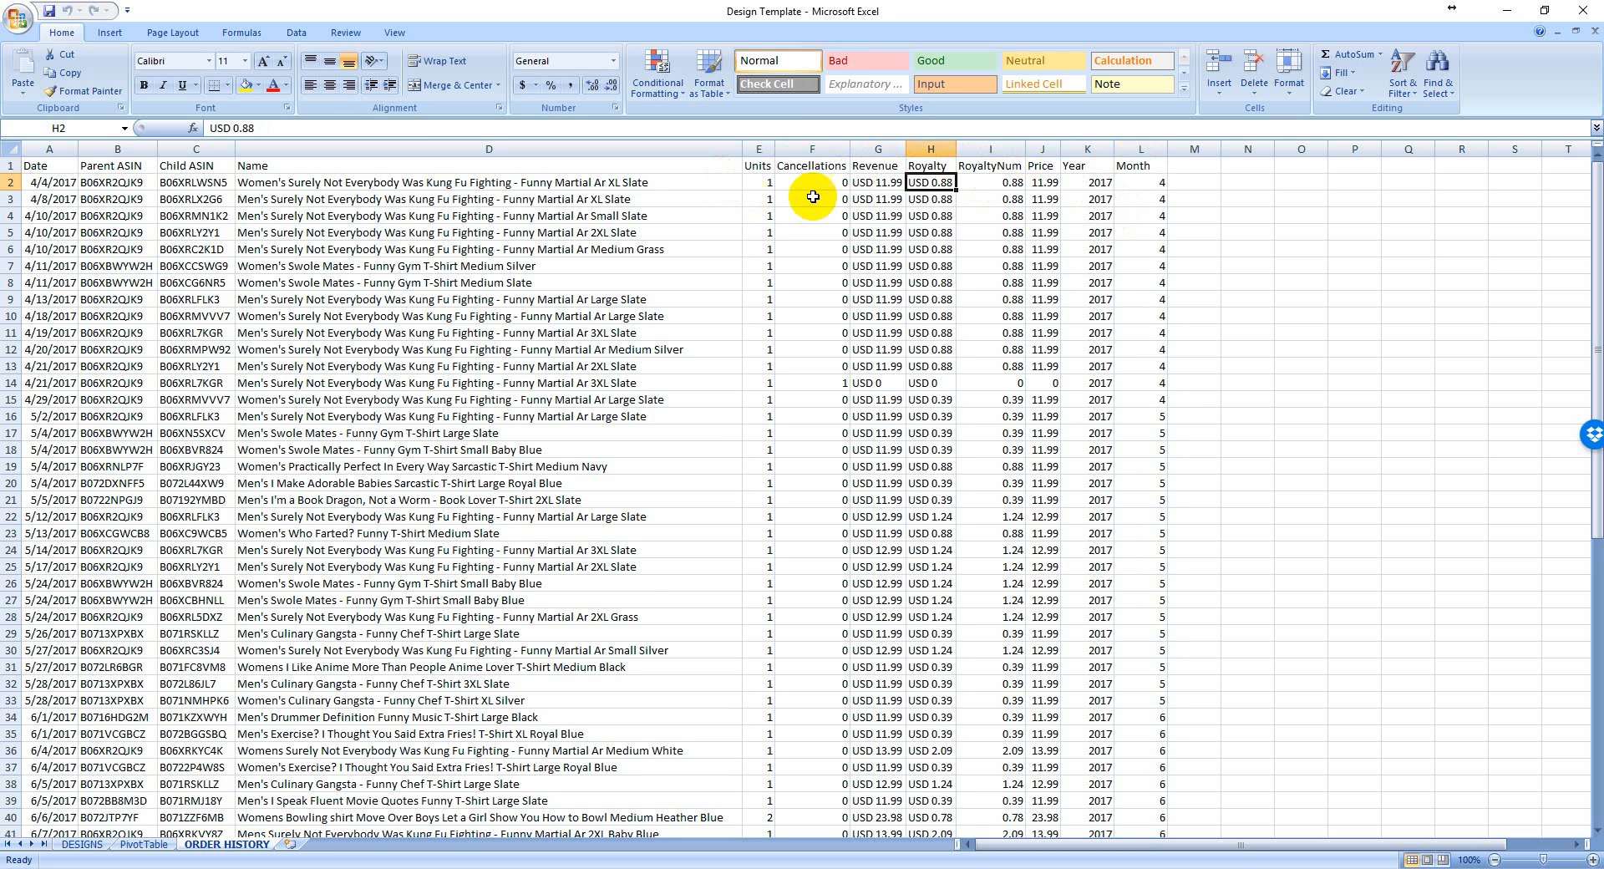
# - Compare the row 2 RoyaltyNum, Price and Month formulas with the Royalty and Date cells in the same row
pyautogui.click(998, 181)
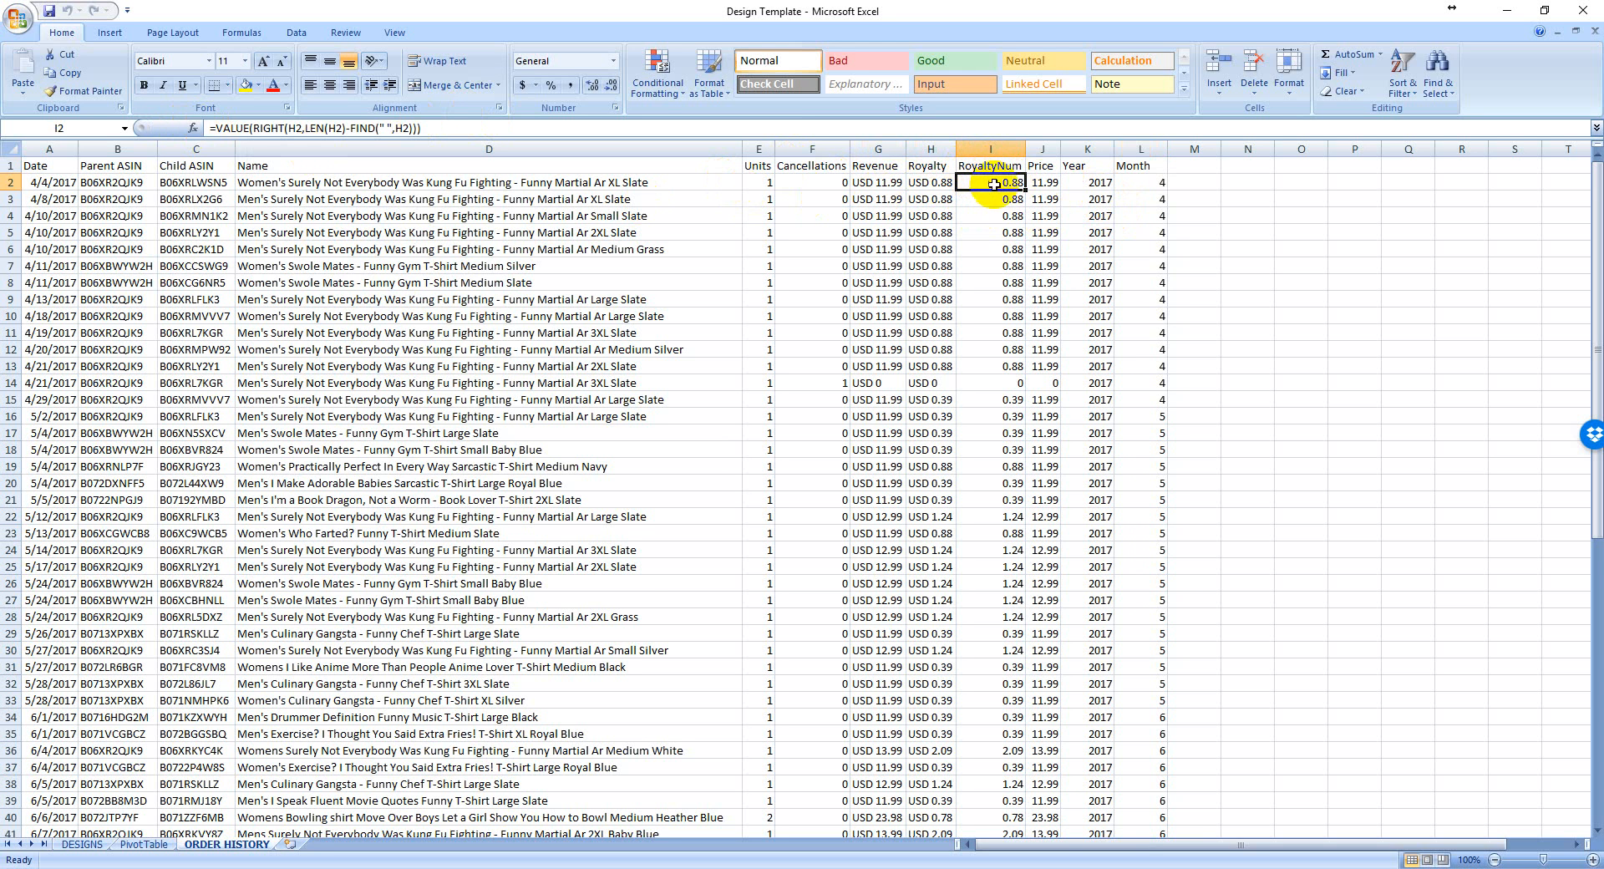
pyautogui.click(929, 180)
pyautogui.click(973, 181)
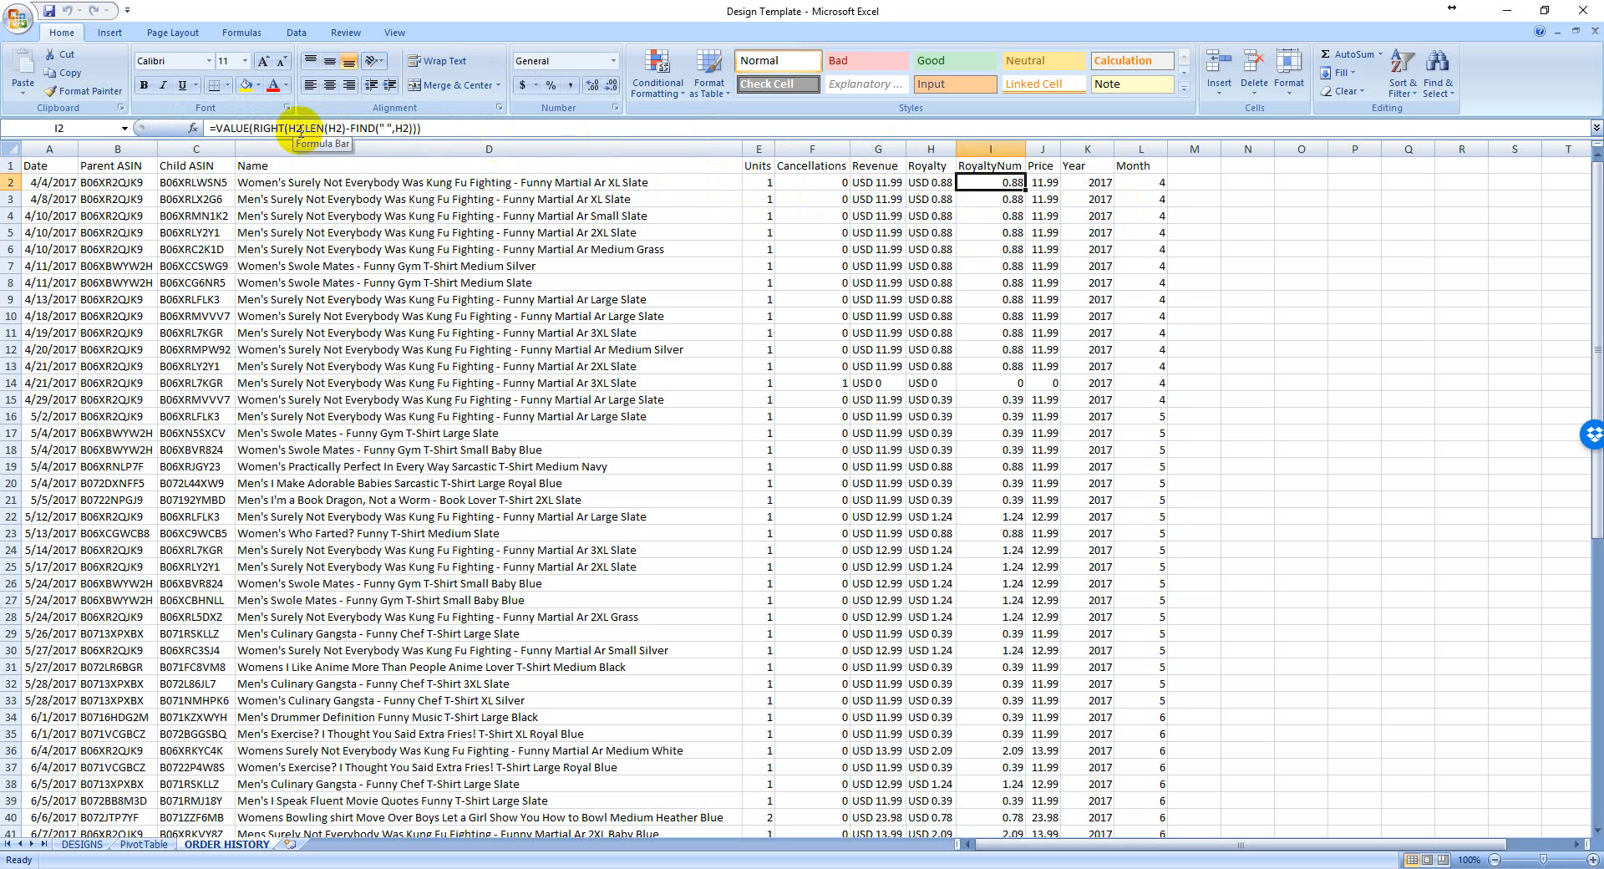
pyautogui.click(928, 184)
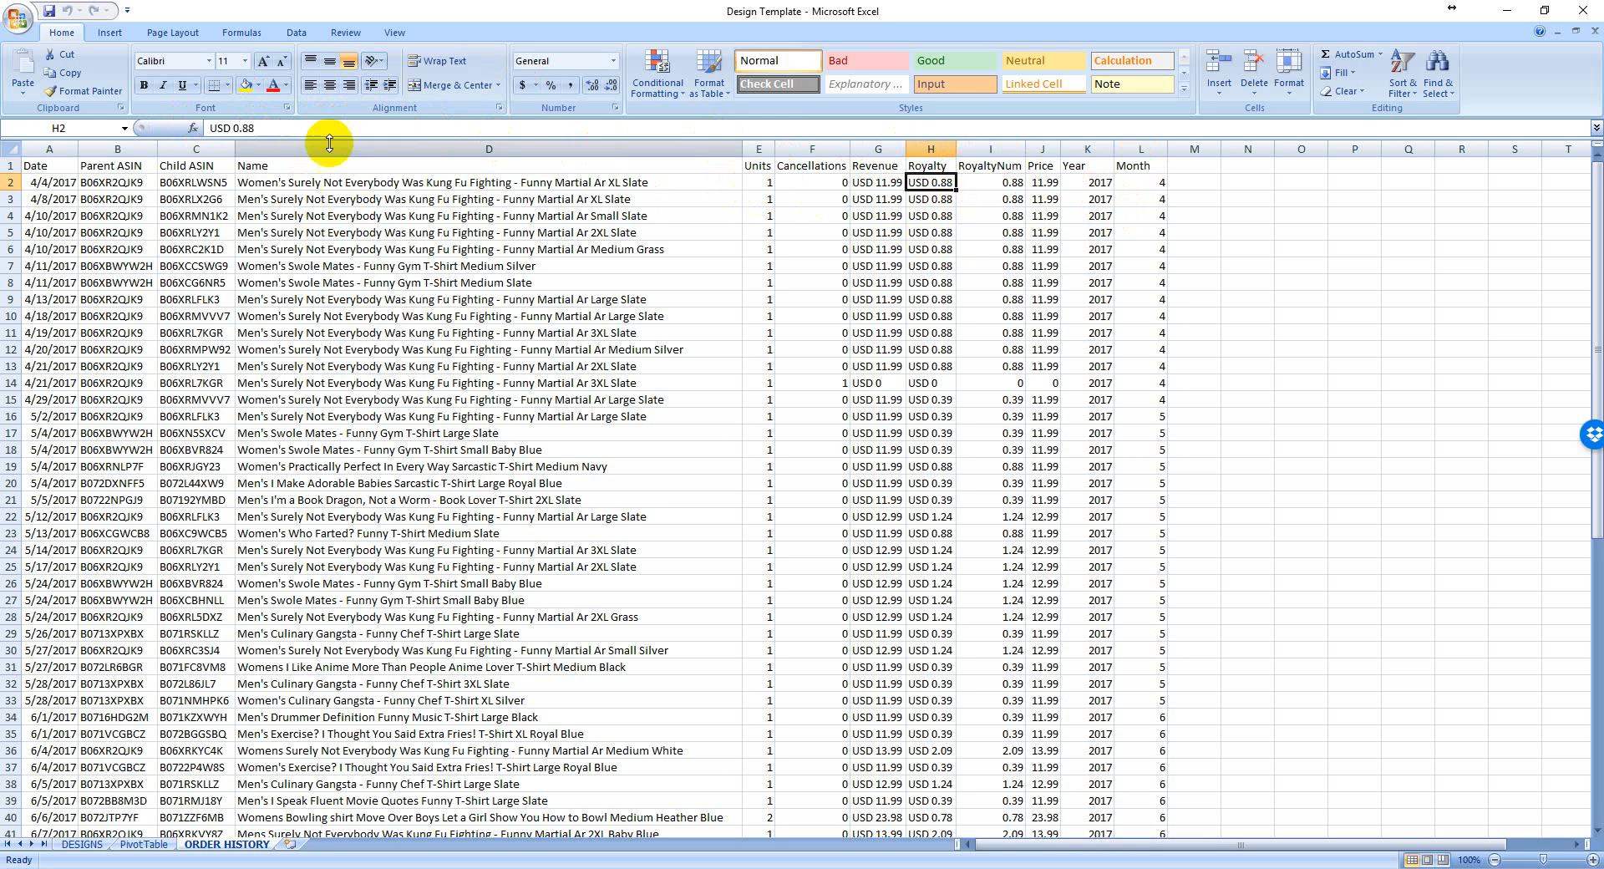
pyautogui.click(979, 184)
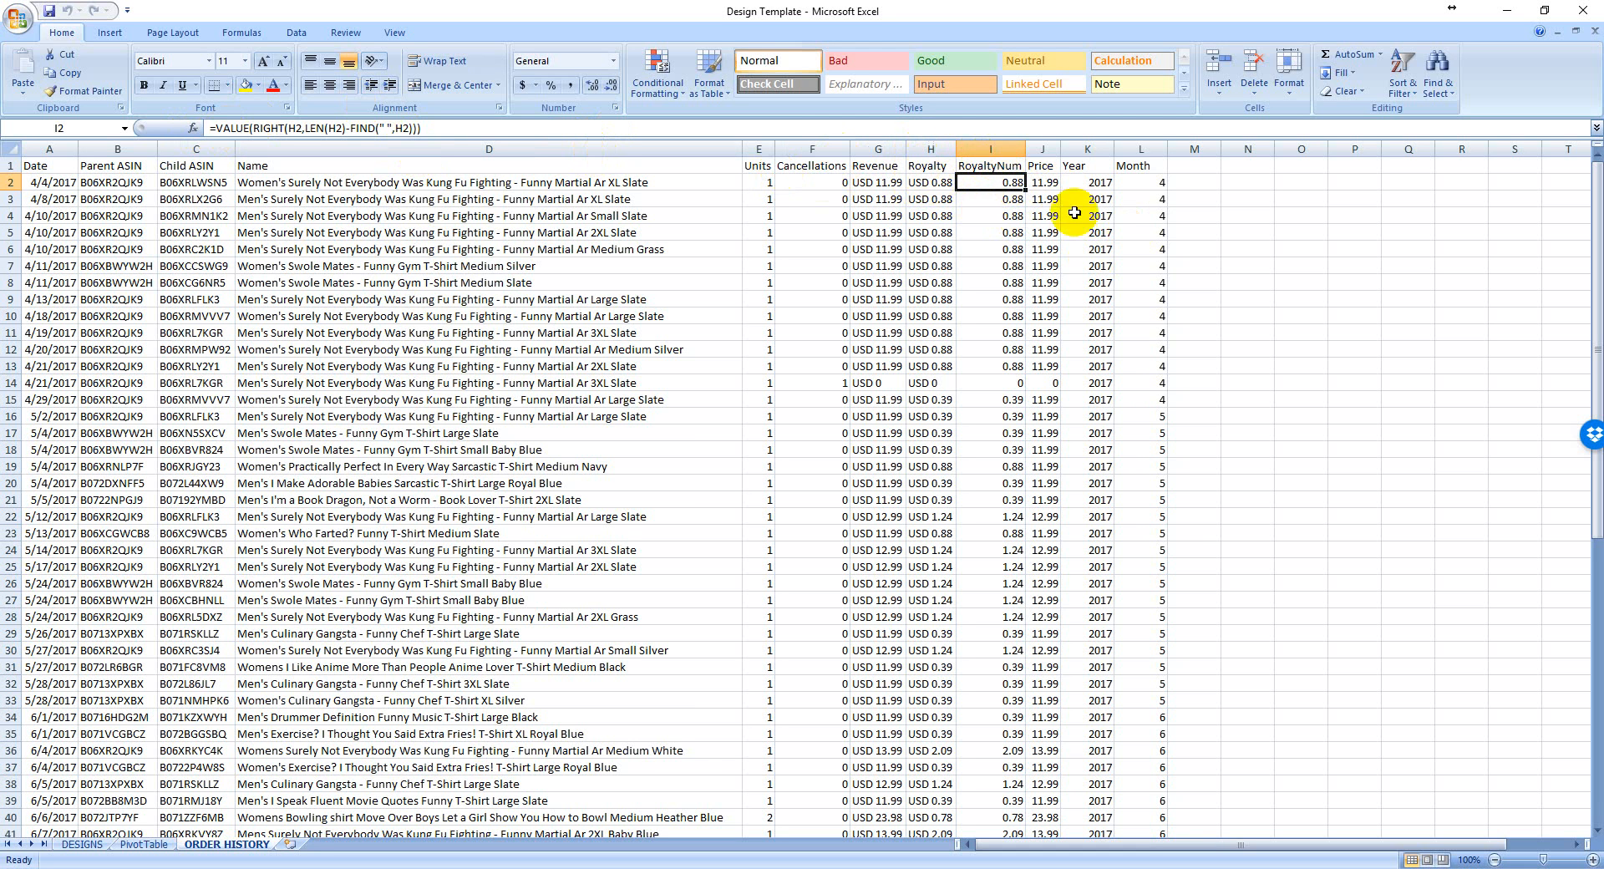
pyautogui.click(1047, 185)
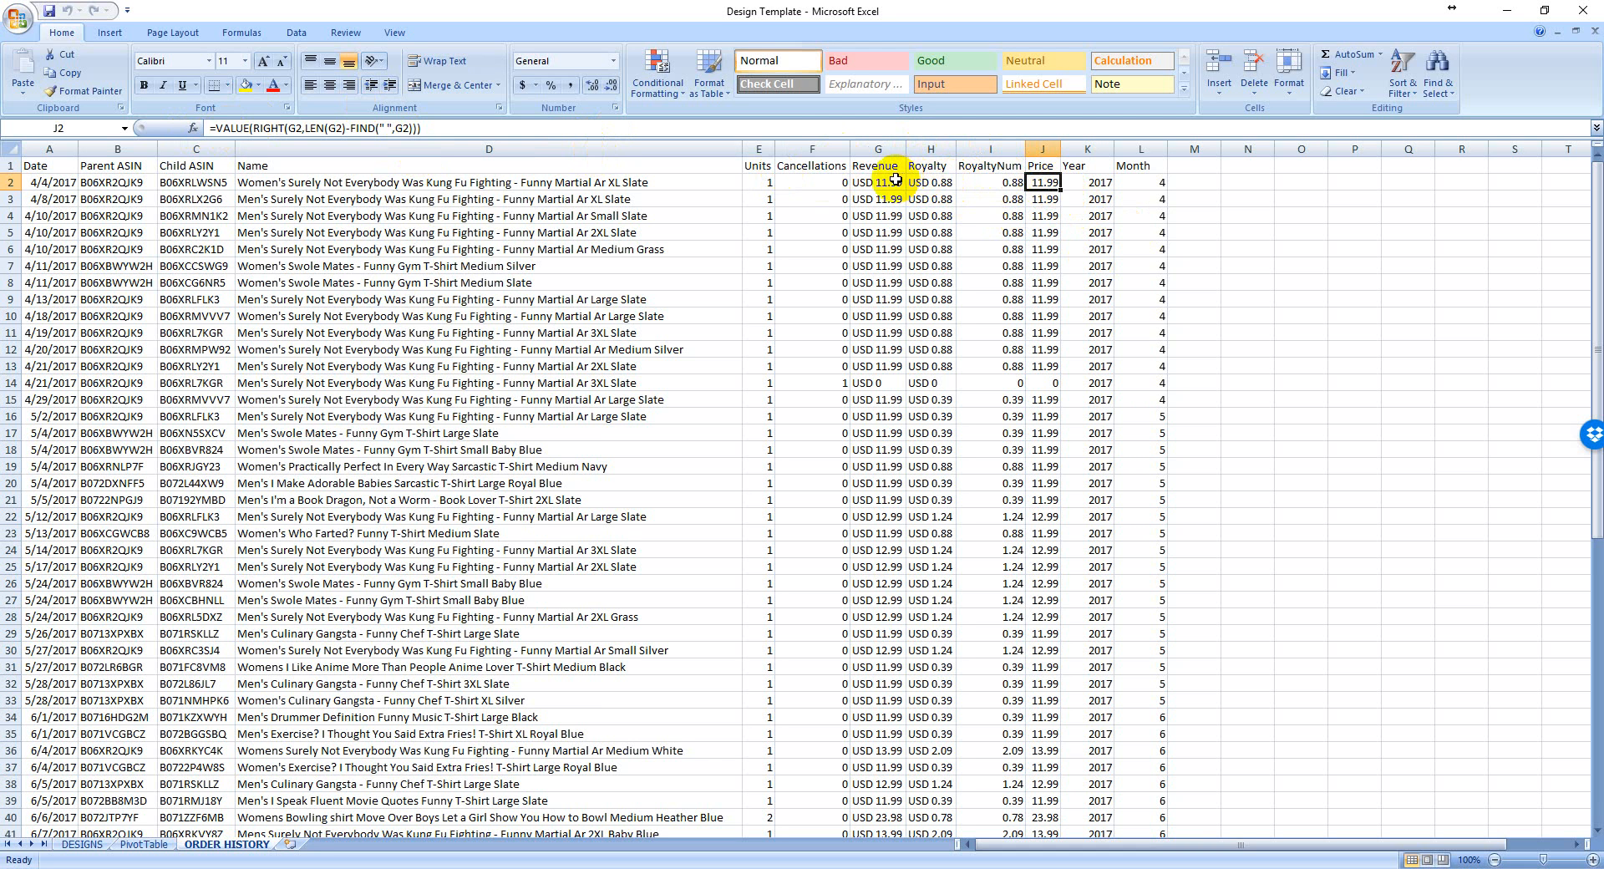
pyautogui.click(931, 181)
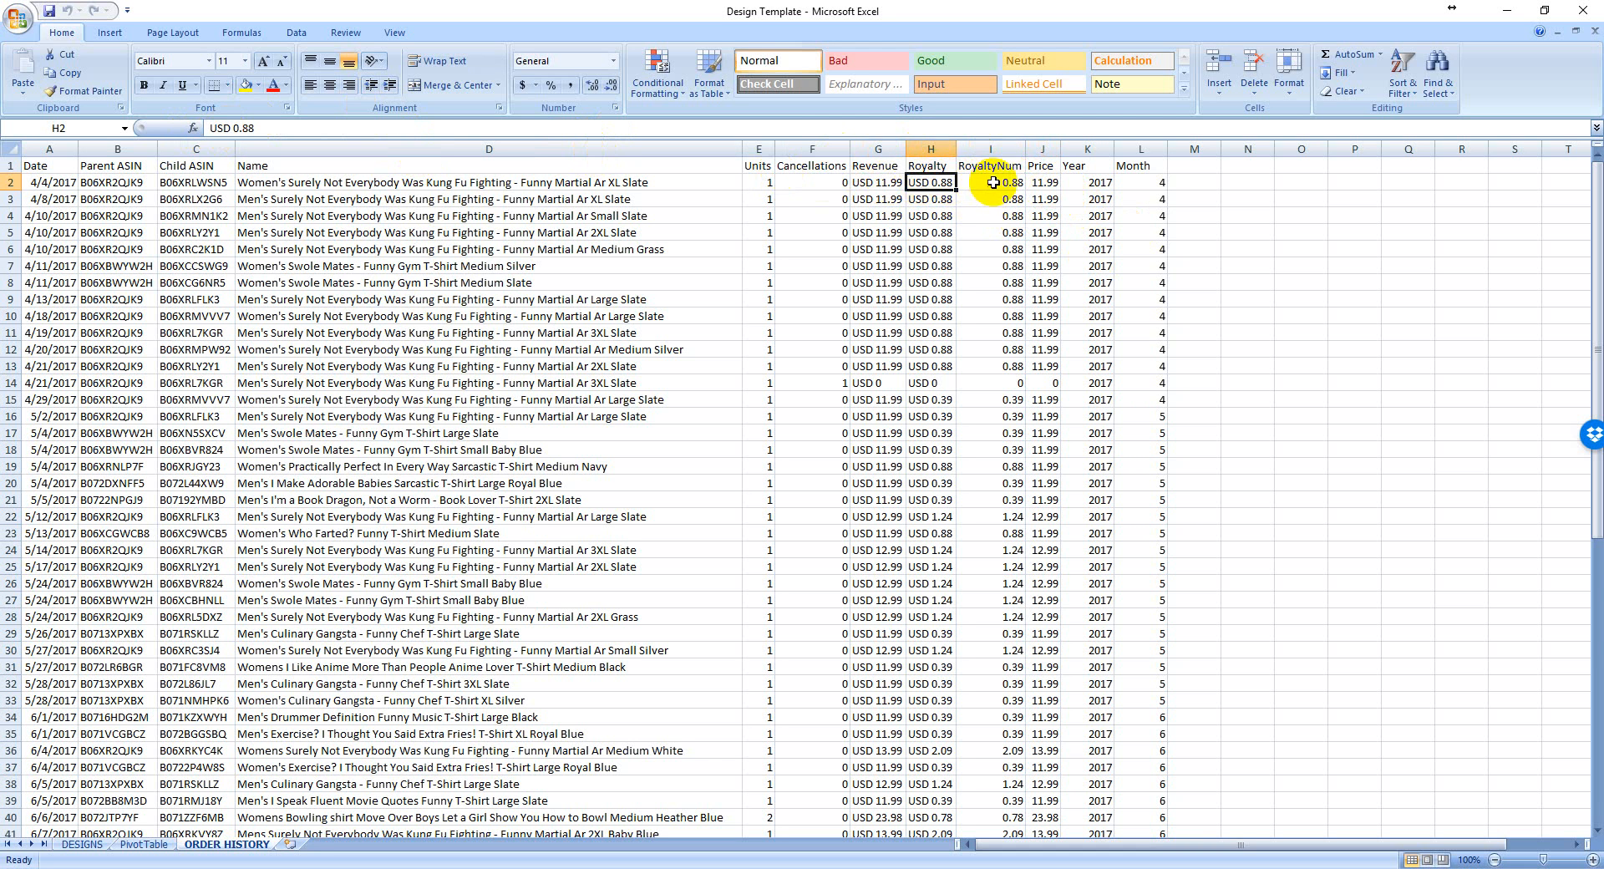
pyautogui.click(1042, 183)
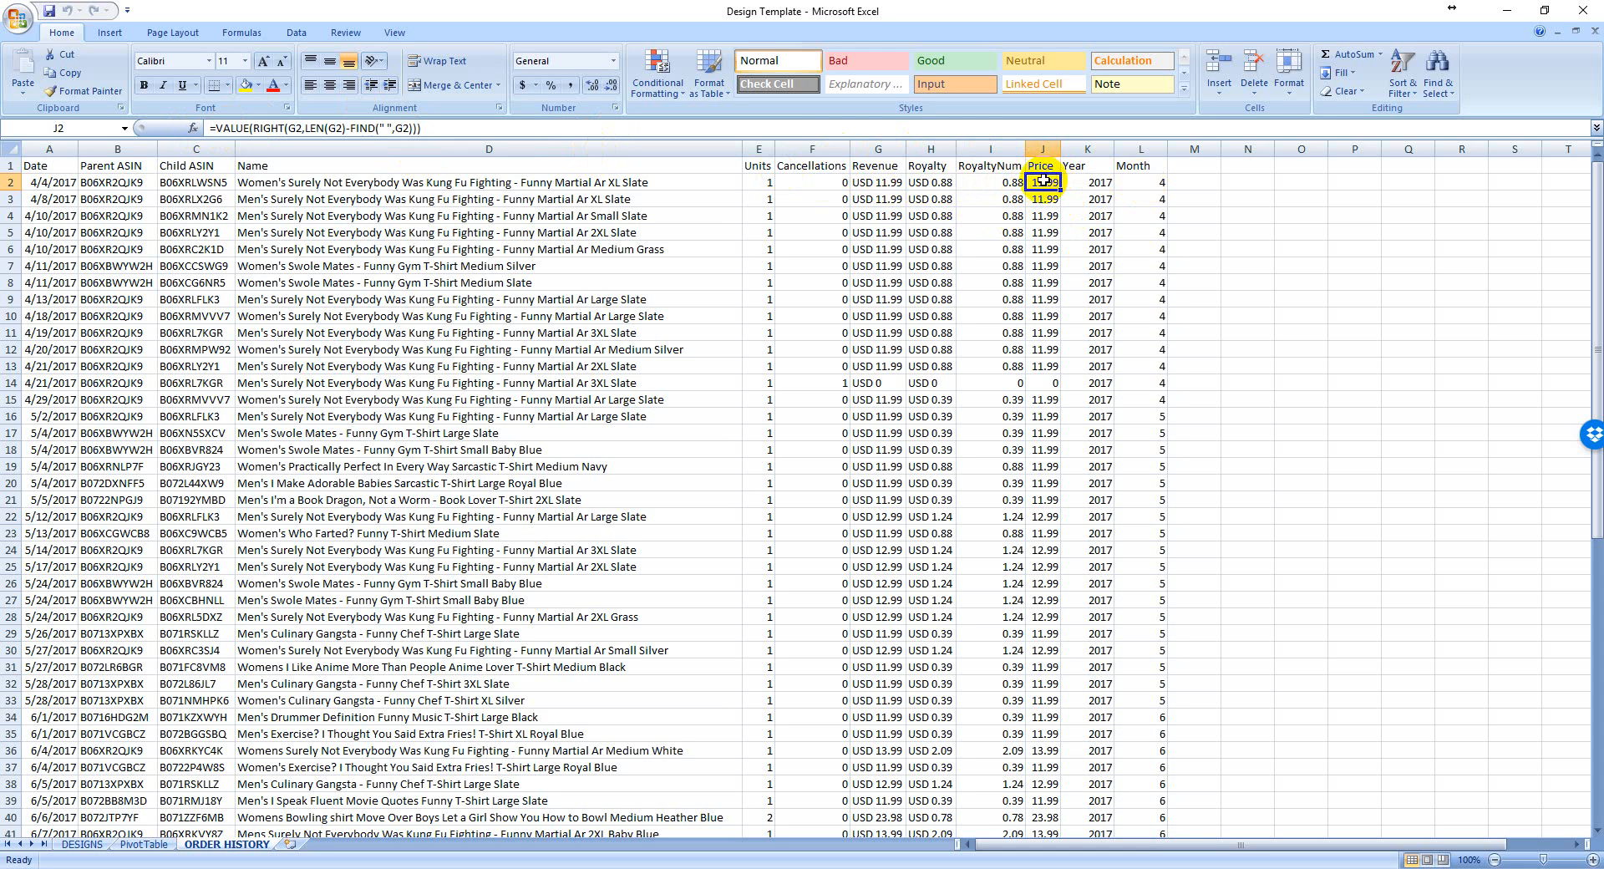
pyautogui.click(57, 182)
pyautogui.click(1128, 182)
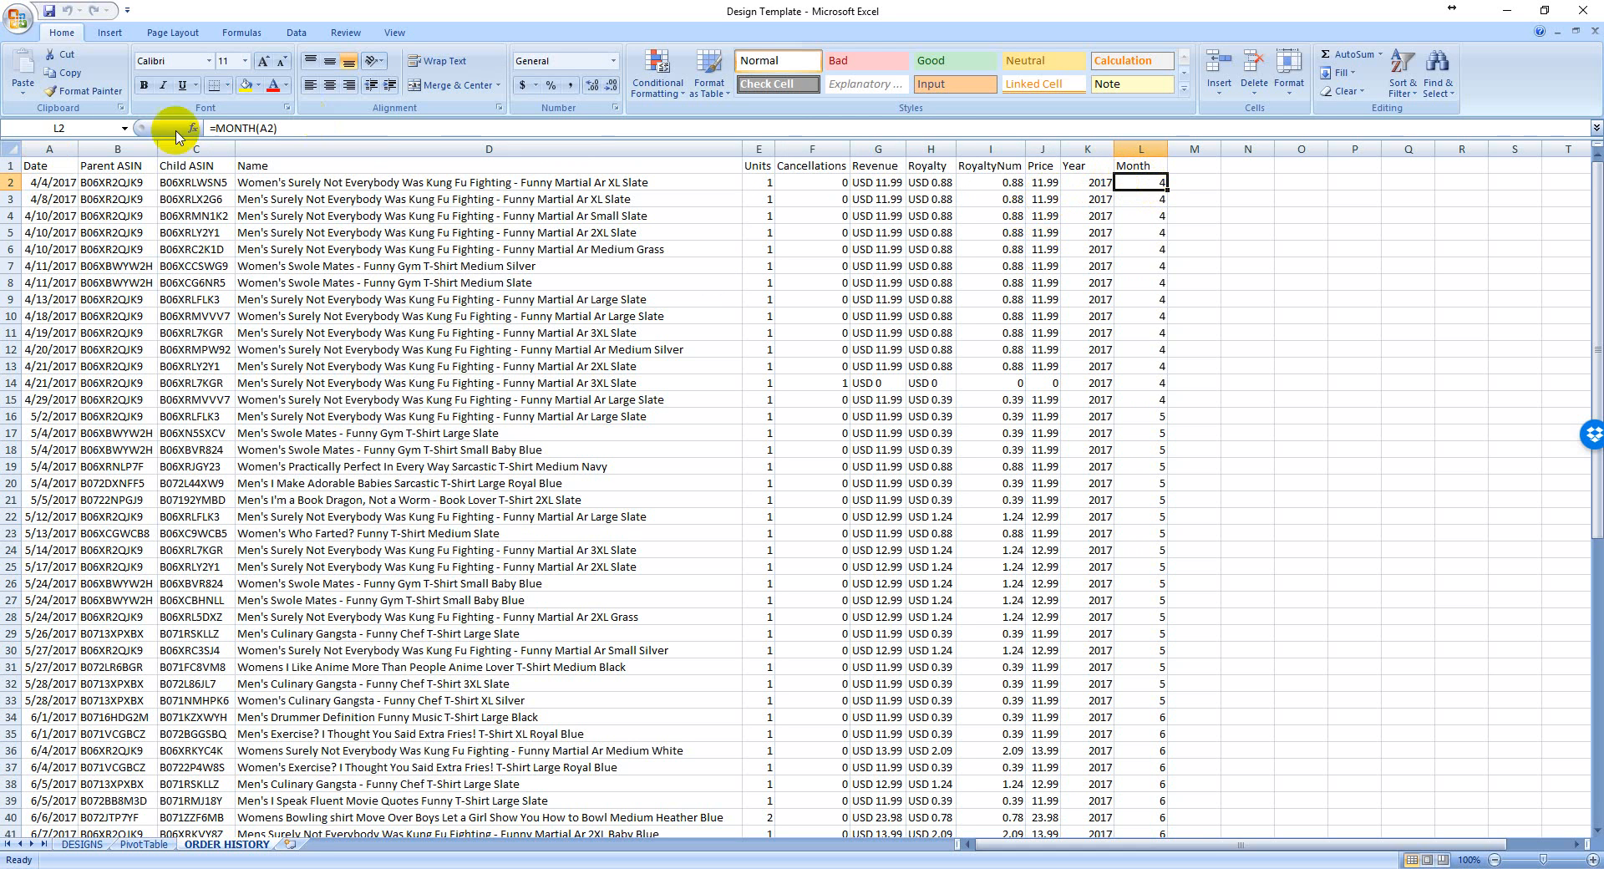
pyautogui.click(633, 233)
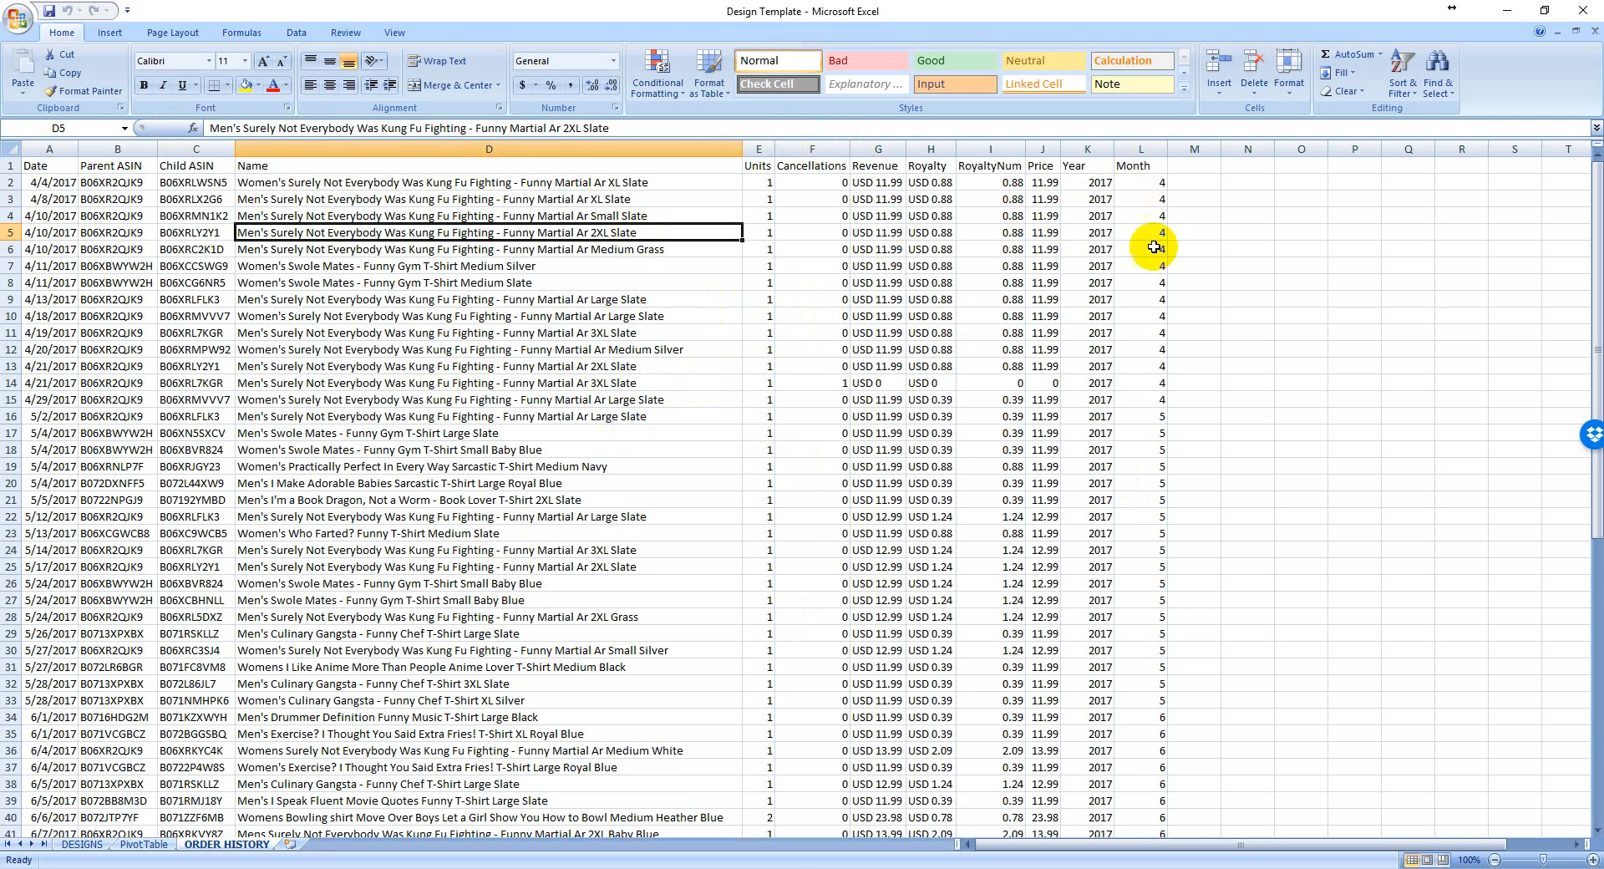
# - Create a PivotTable on a new worksheet from columns A to L of the ORDER HISTORY sheet
pyautogui.moveTo(1145, 146); pyautogui.dragTo(33, 151)
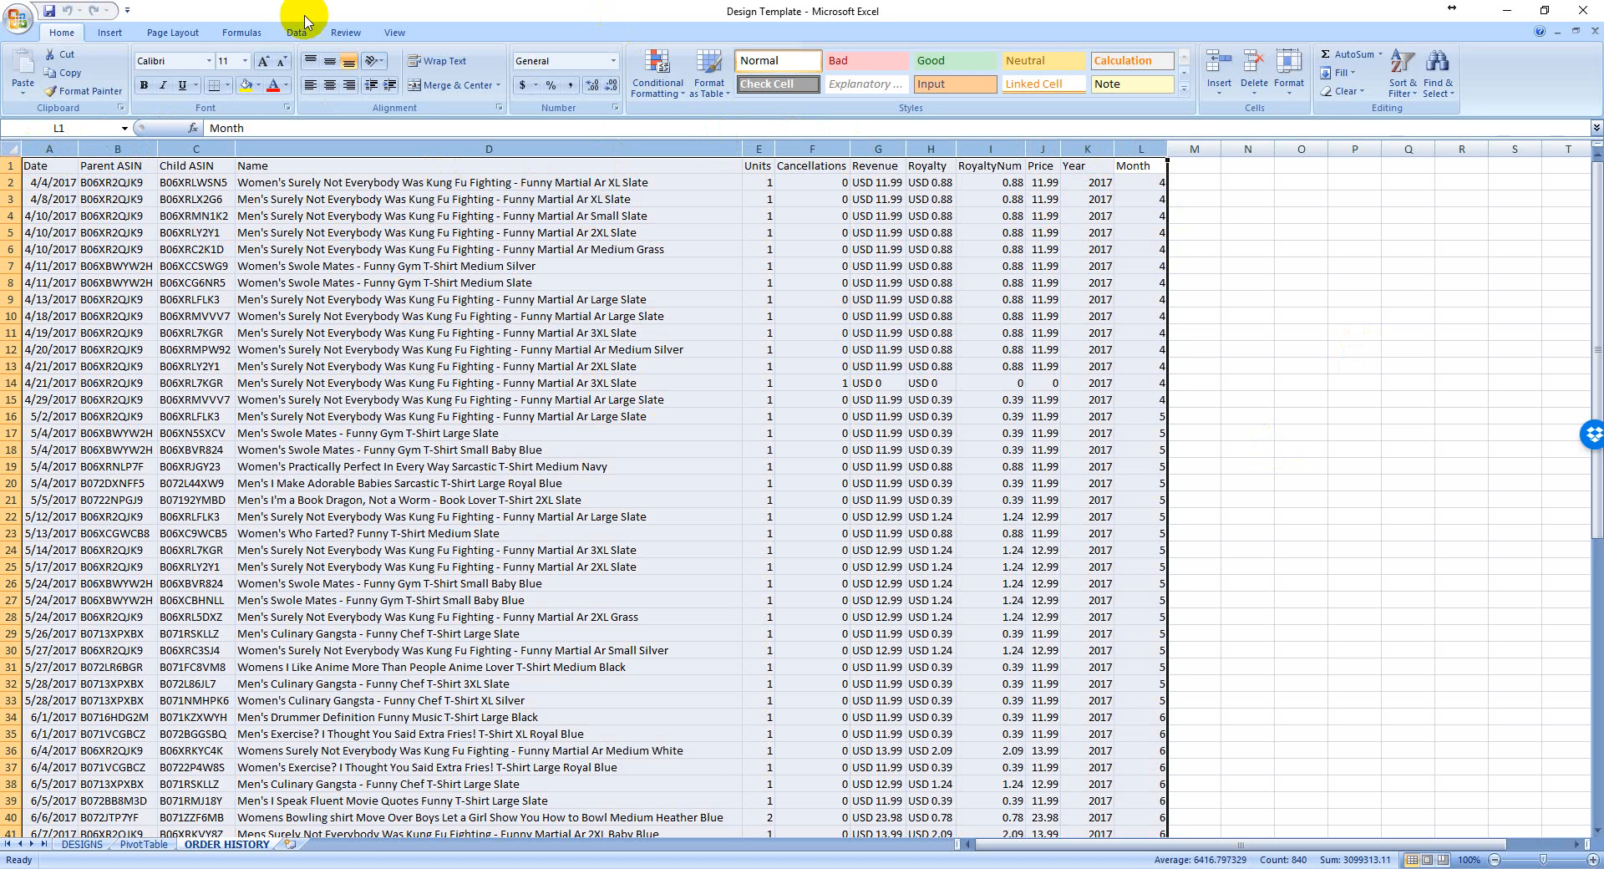
pyautogui.click(109, 33)
pyautogui.click(30, 63)
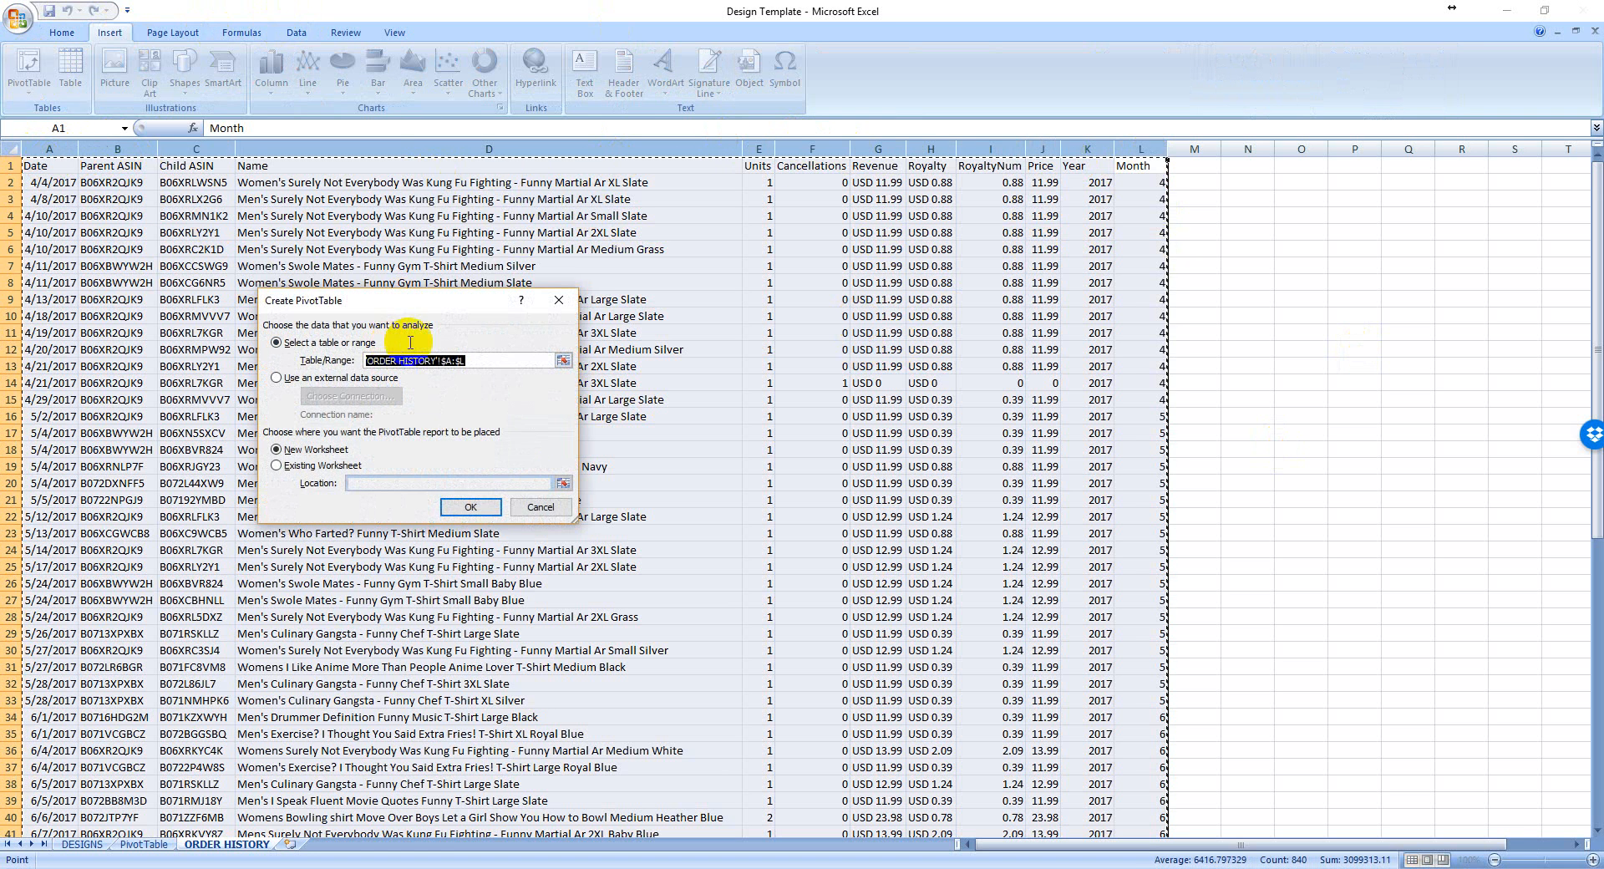
pyautogui.click(470, 507)
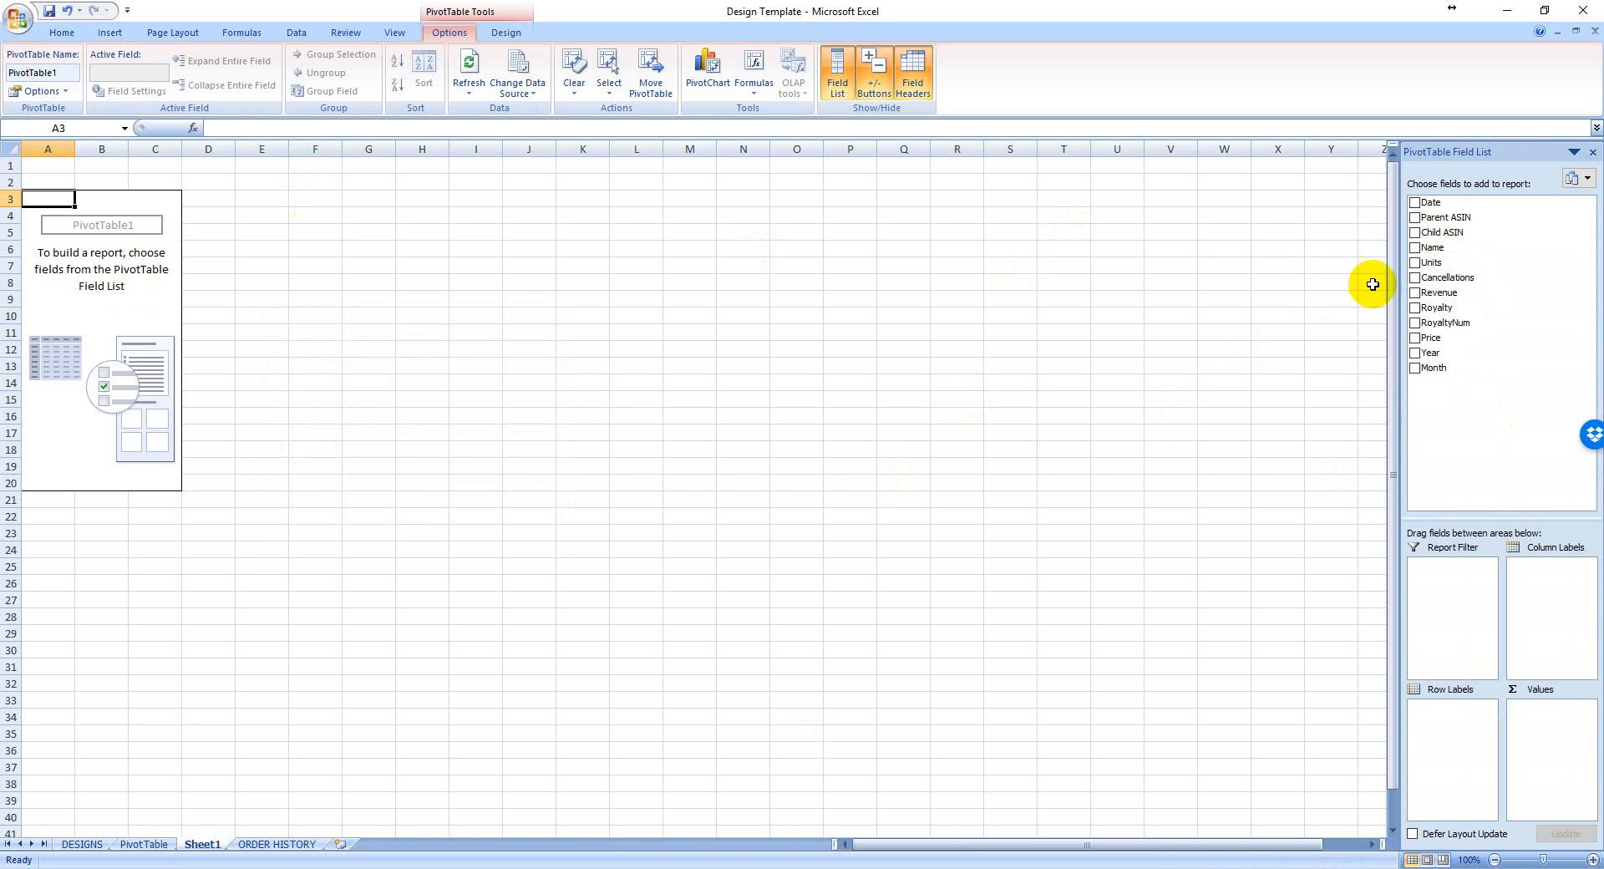
# - Add Parent ASIN, Year and Month as nested row labels in that order and check the row grouping
pyautogui.moveTo(1426, 226); pyautogui.dragTo(1449, 717)
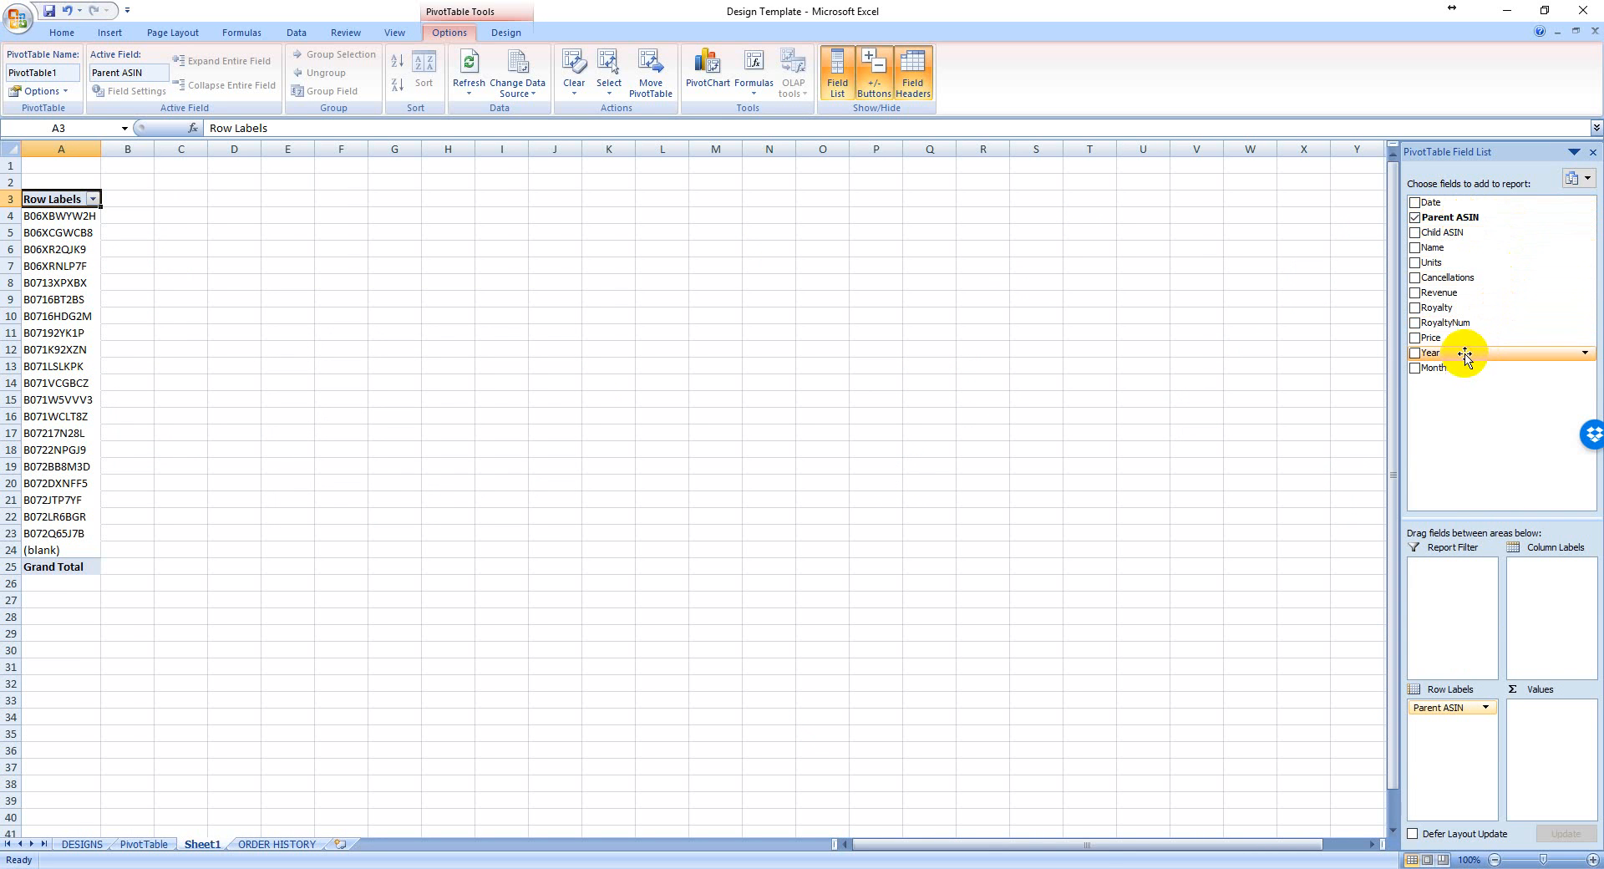
pyautogui.moveTo(1464, 352); pyautogui.dragTo(1445, 770)
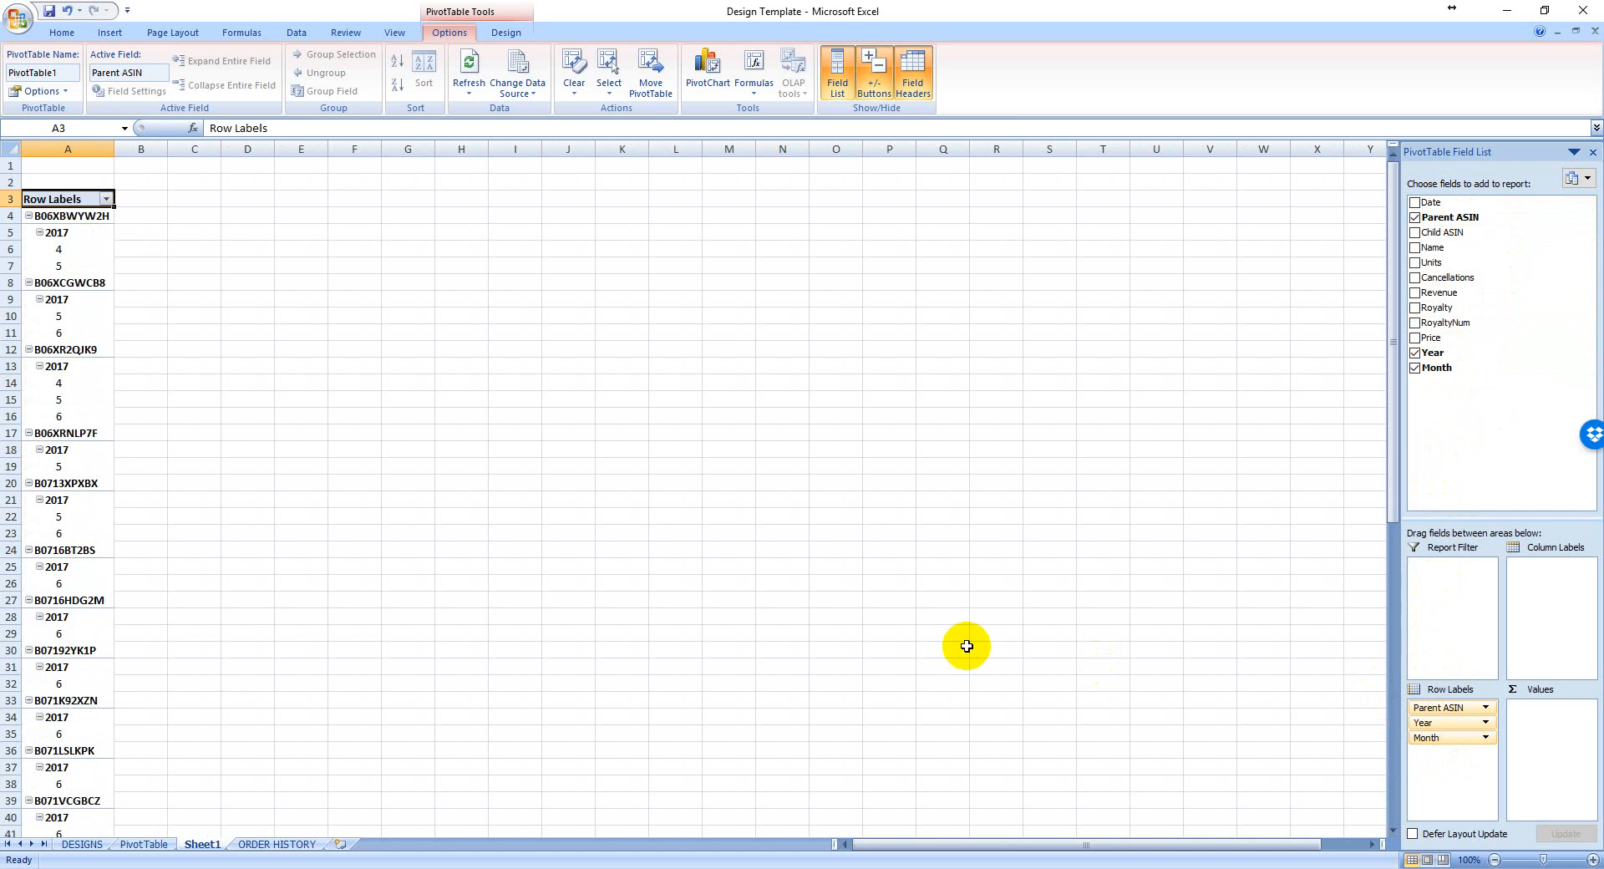
pyautogui.click(80, 216)
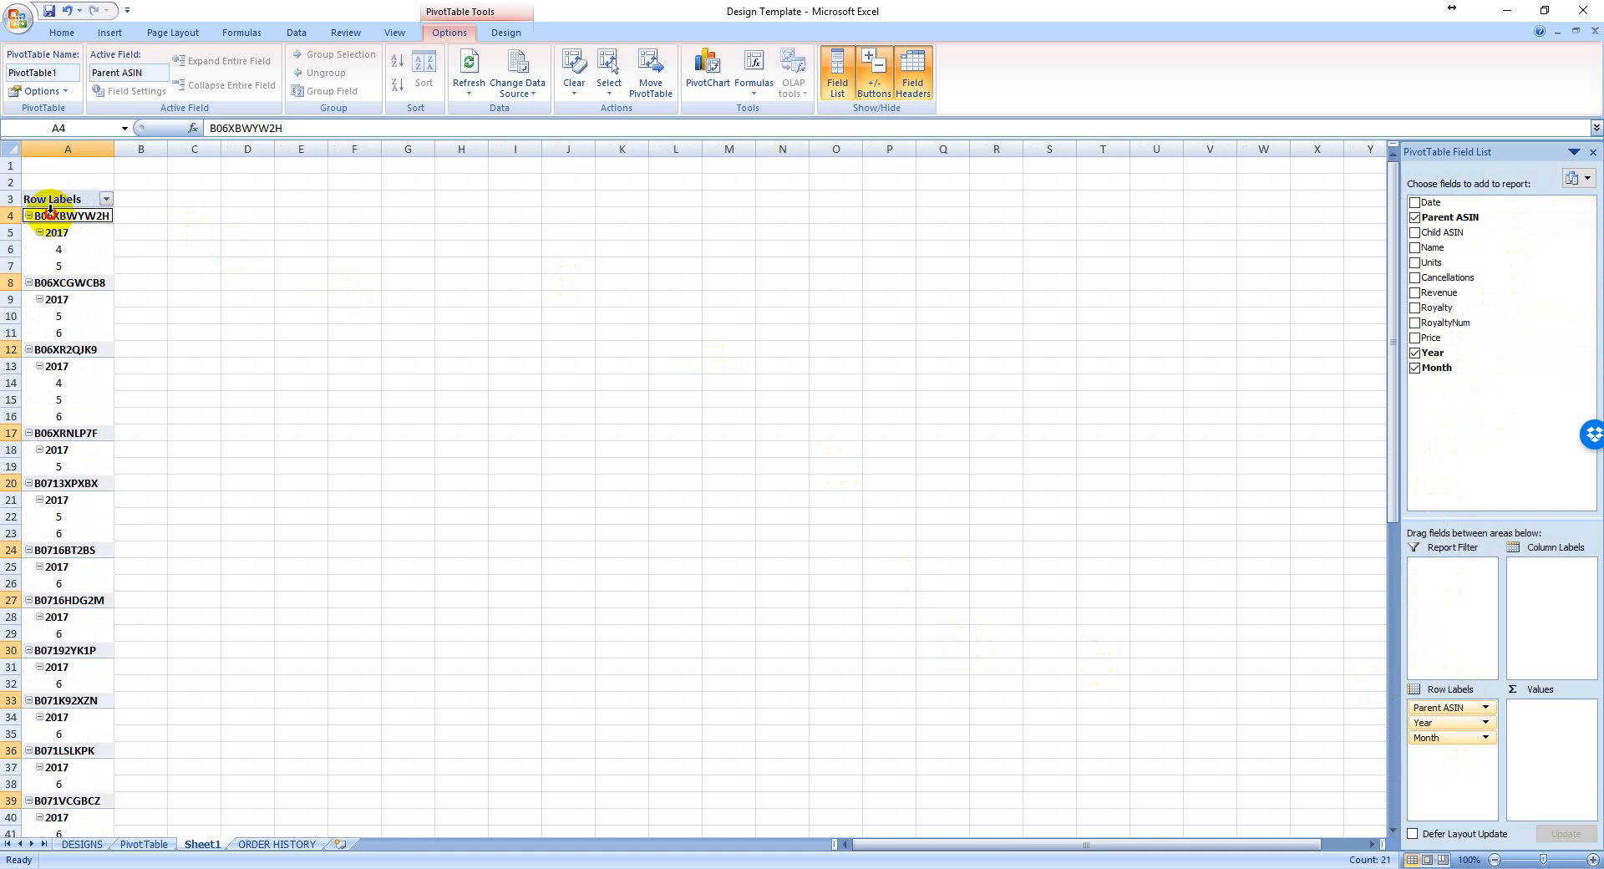
pyautogui.click(75, 231)
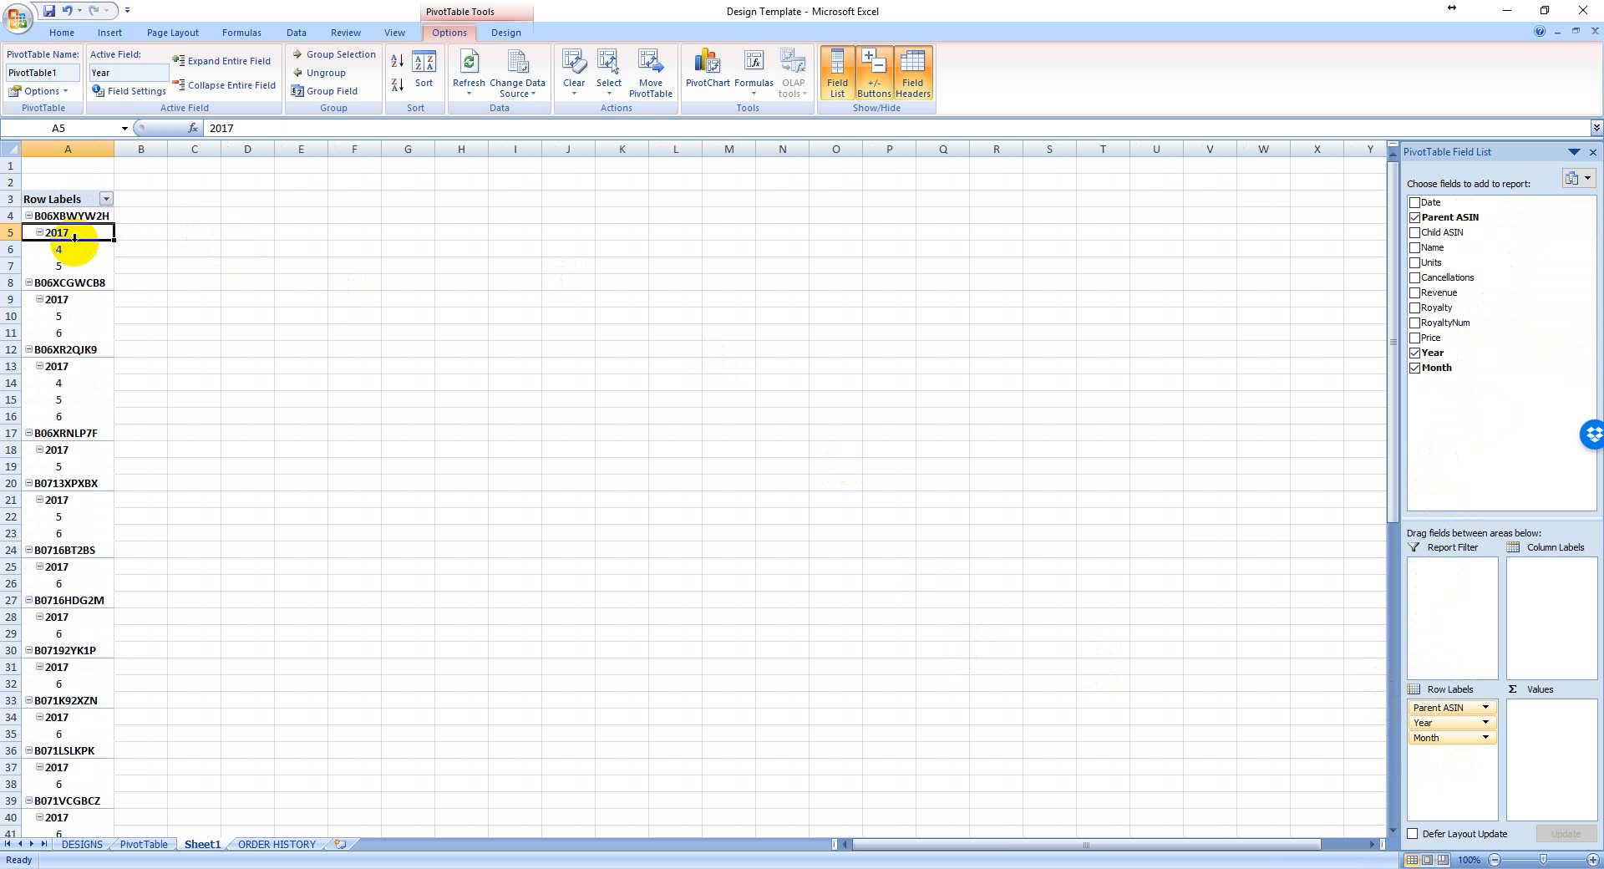
pyautogui.click(73, 259)
pyautogui.click(73, 247)
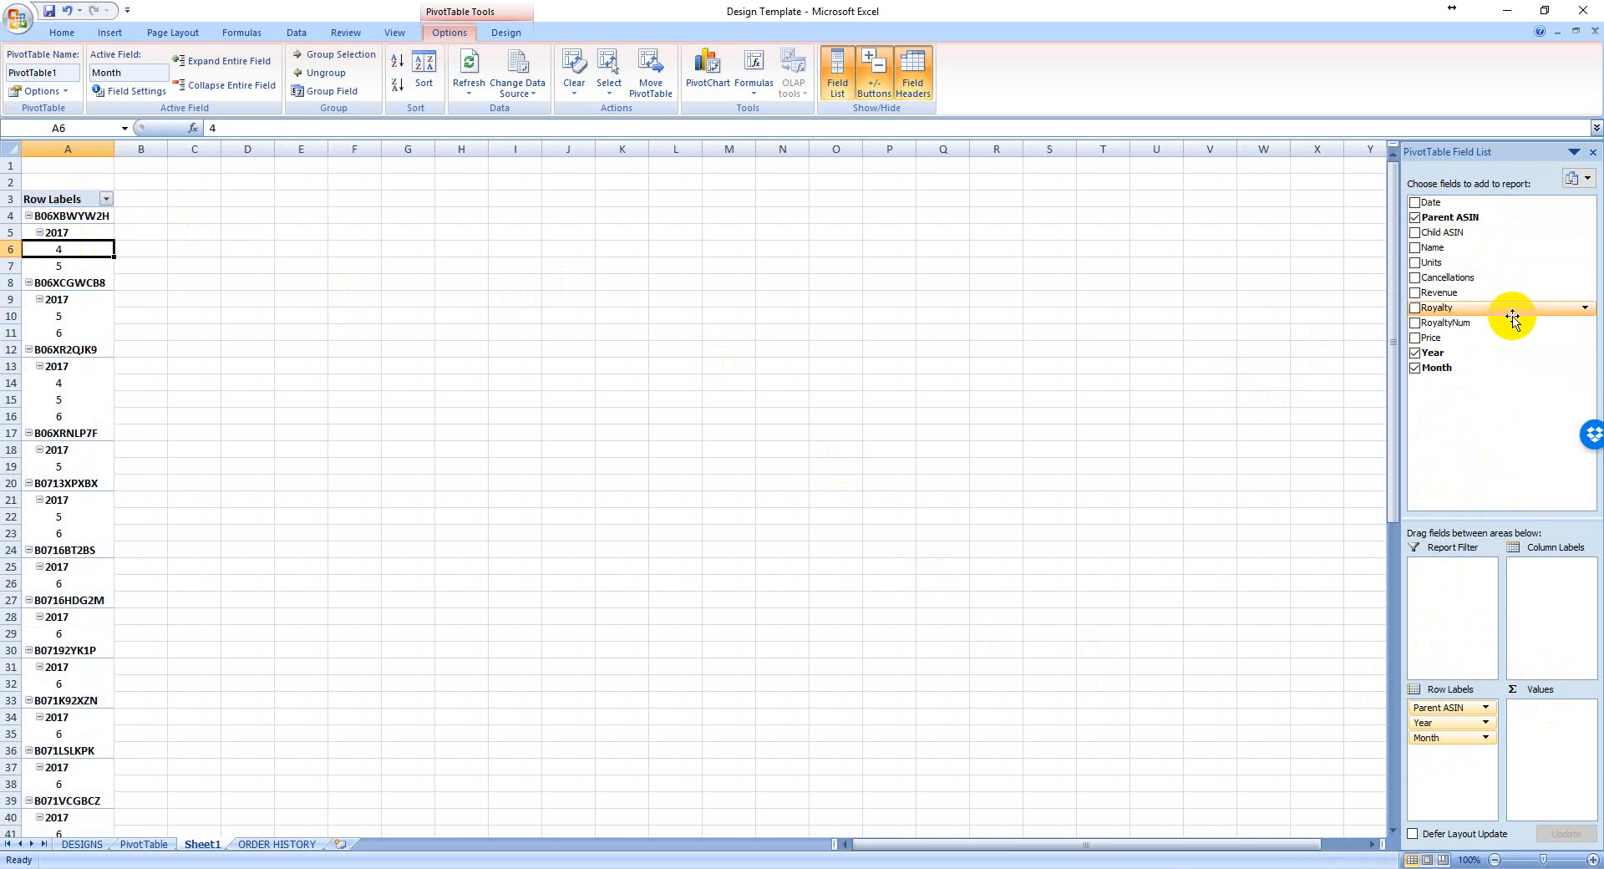
# - Add the Units, Price and RoyaltyNum fields to the PivotTable's values
pyautogui.moveTo(1482, 261); pyautogui.dragTo(1544, 732)
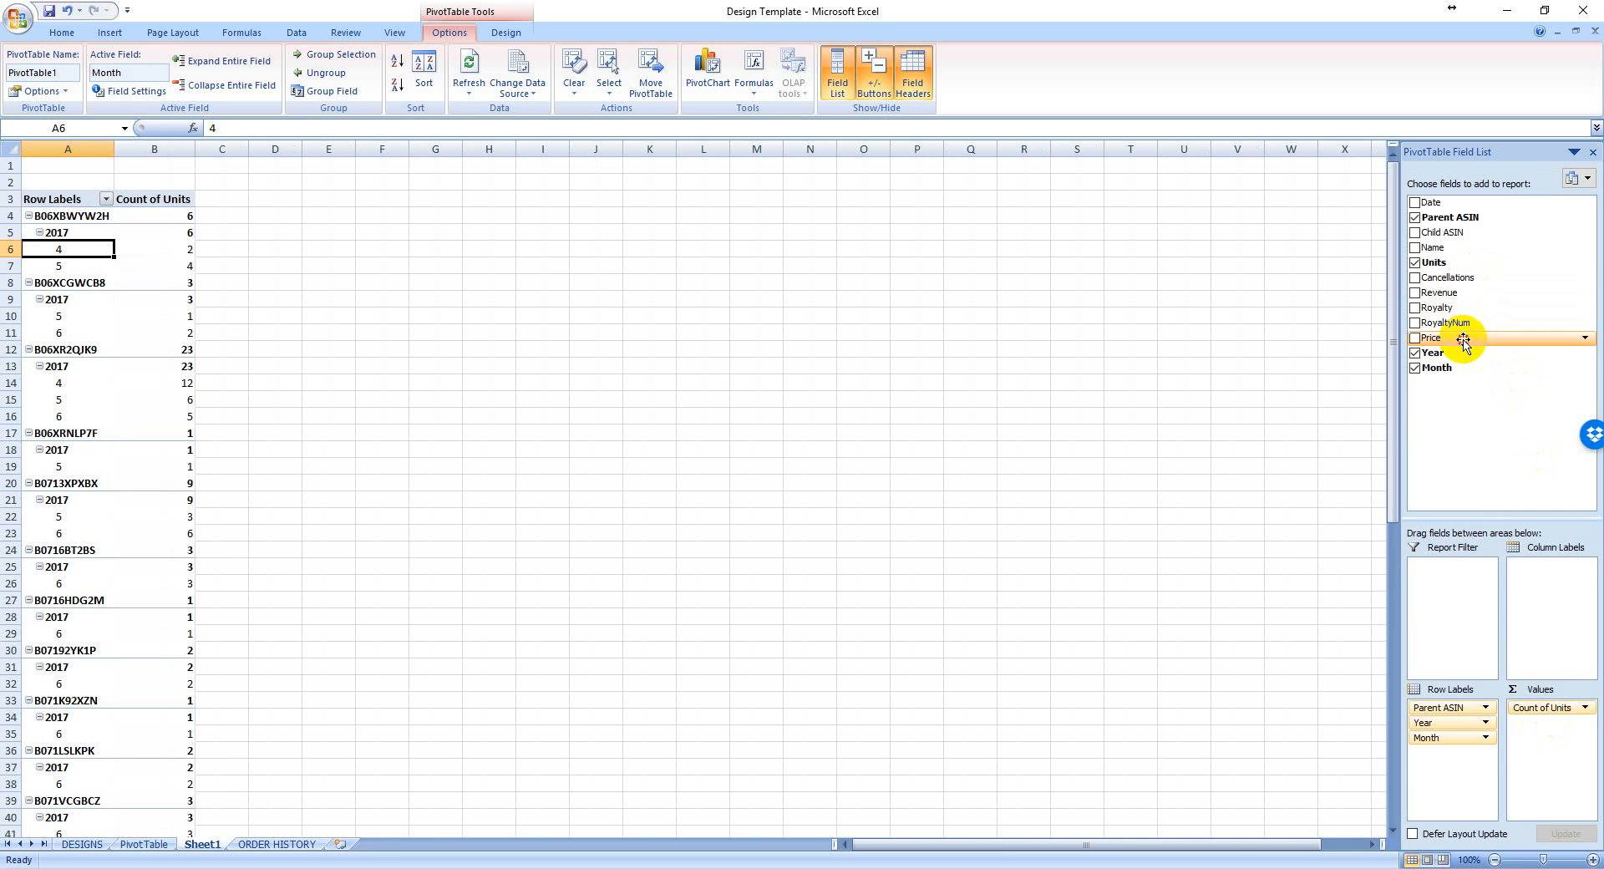
pyautogui.moveTo(1463, 339); pyautogui.dragTo(1537, 745)
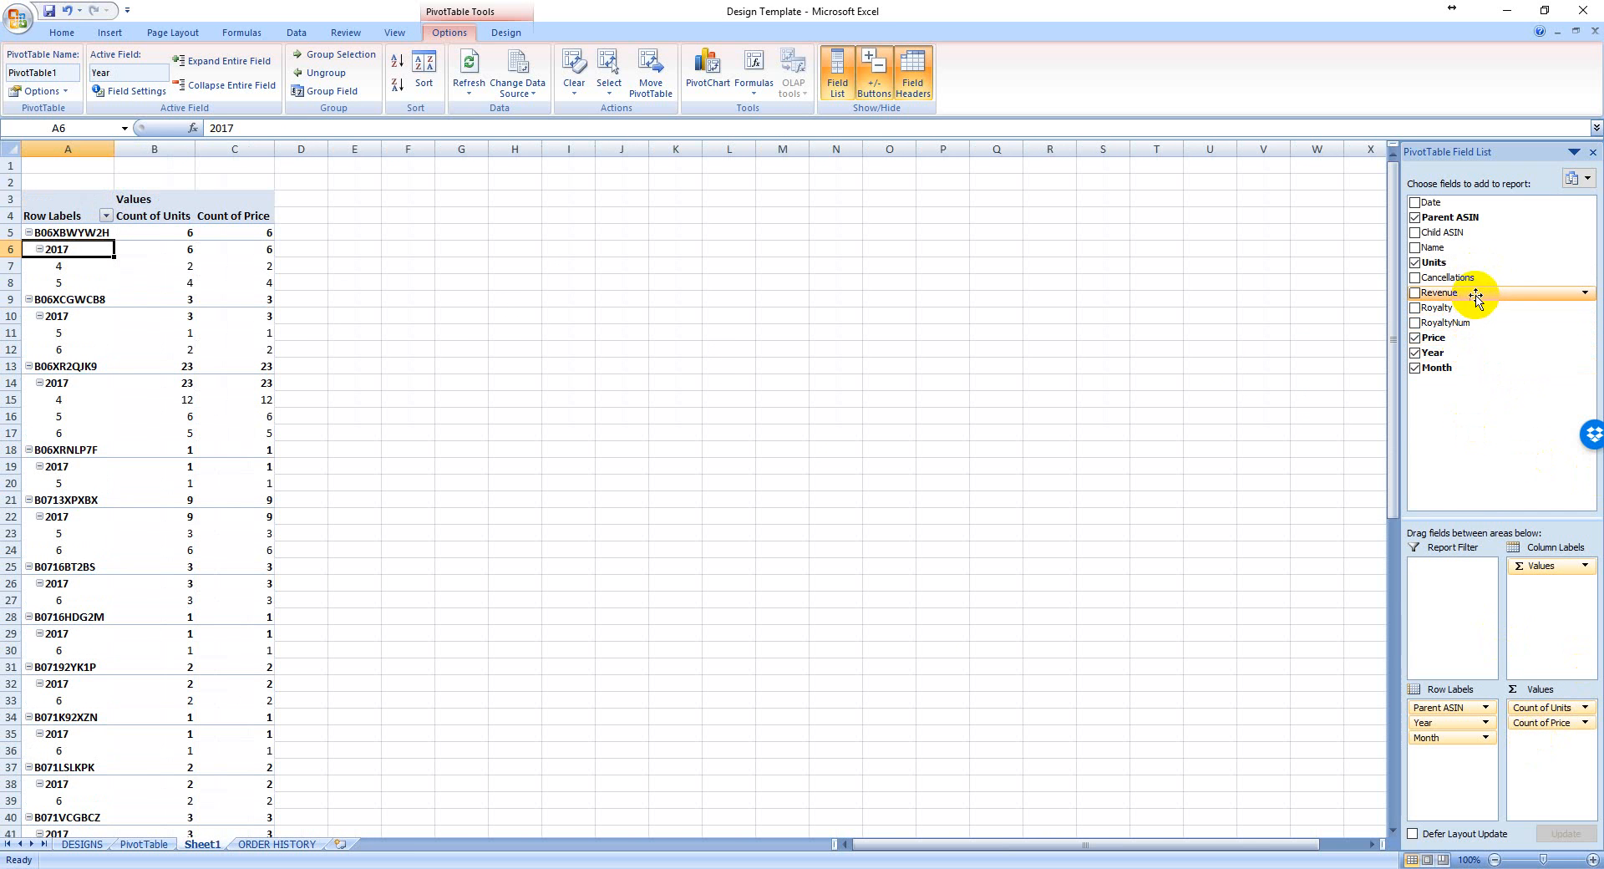
pyautogui.moveTo(1471, 322); pyautogui.dragTo(1555, 762)
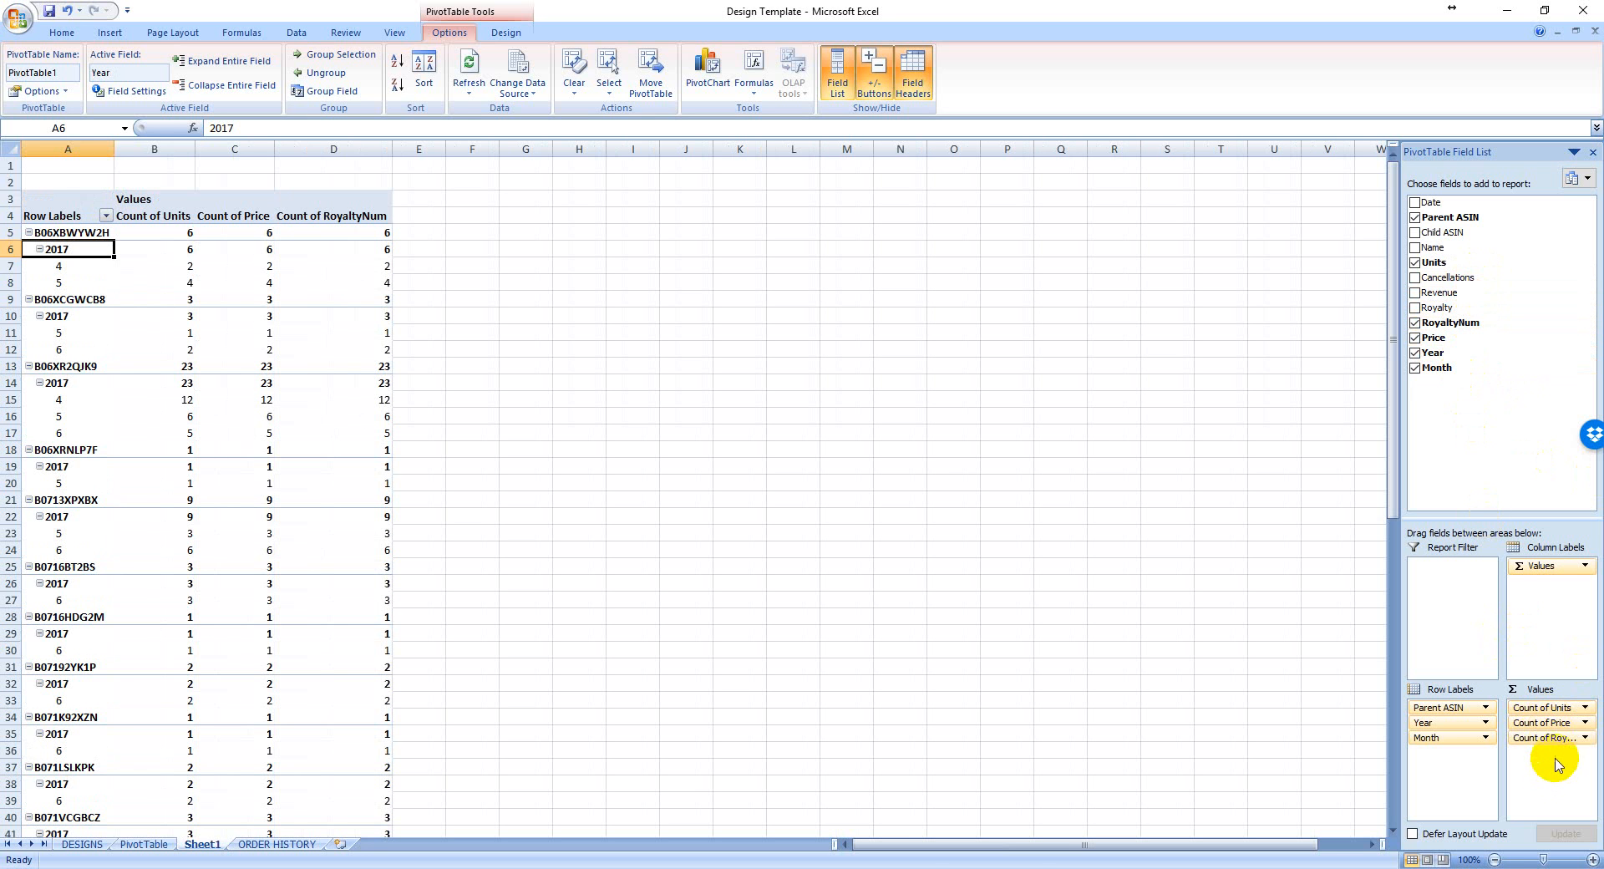
# - Change the Units value field to be summarized by Sum
pyautogui.click(1584, 707)
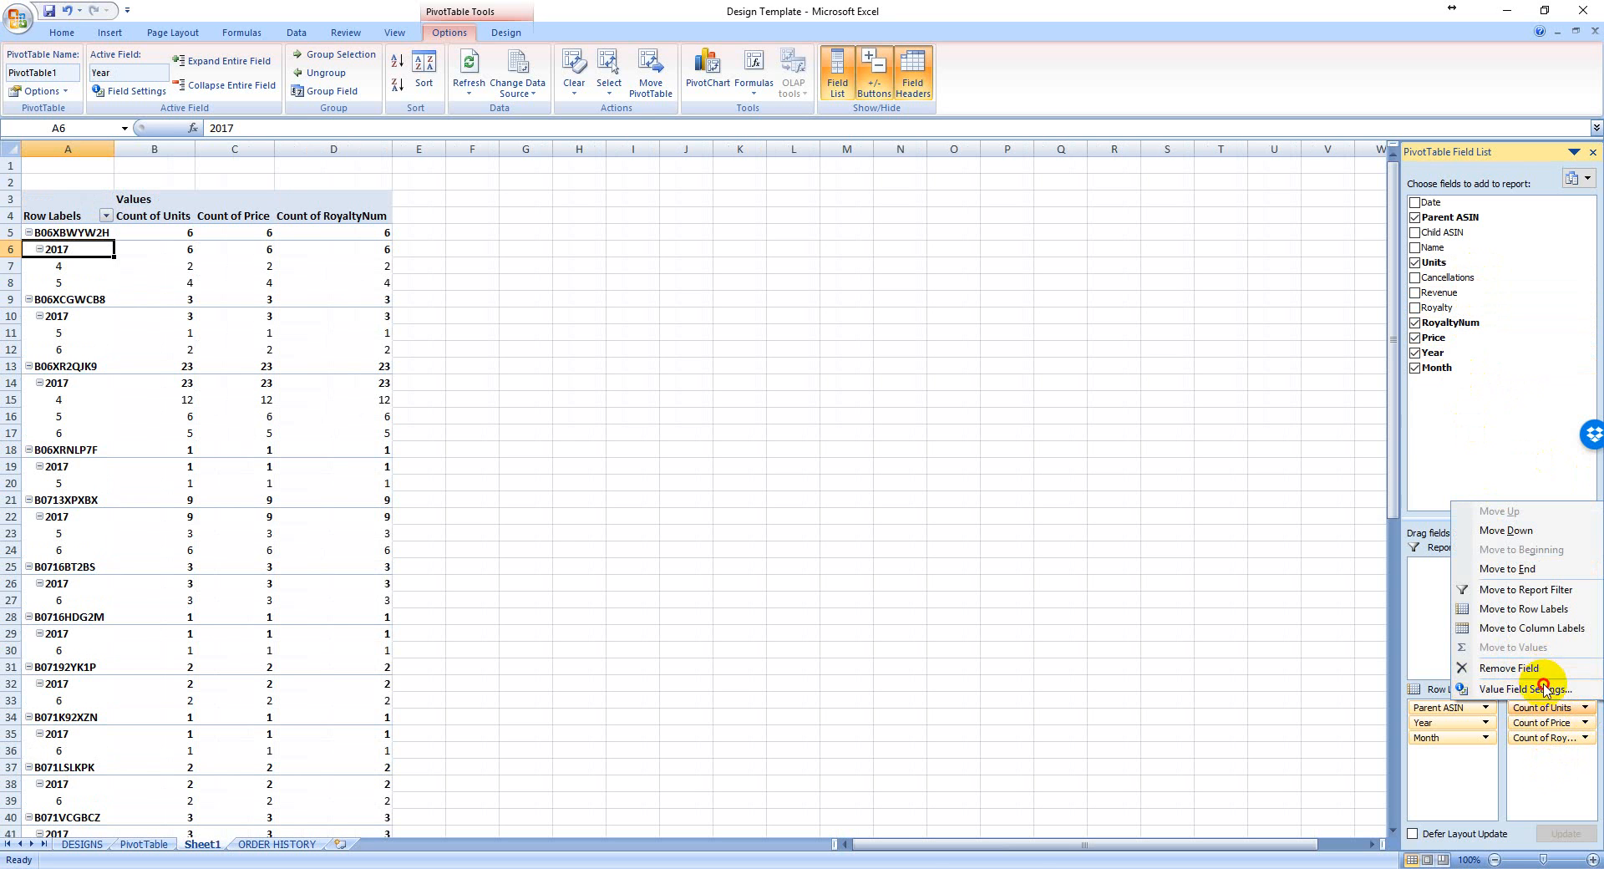
pyautogui.click(1543, 687)
pyautogui.click(392, 423)
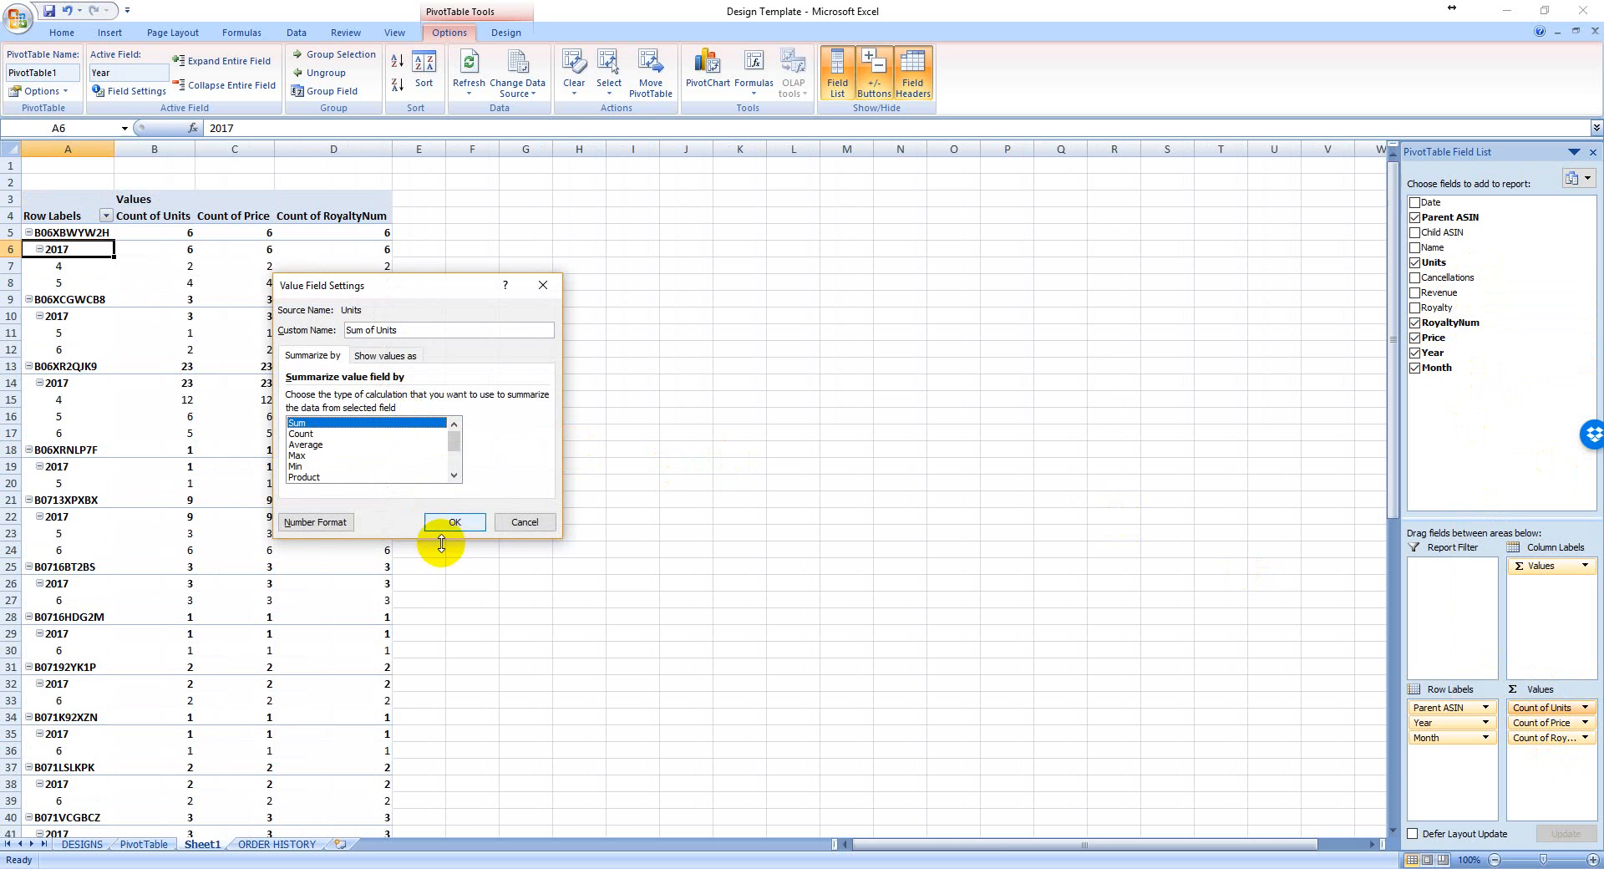
pyautogui.click(455, 521)
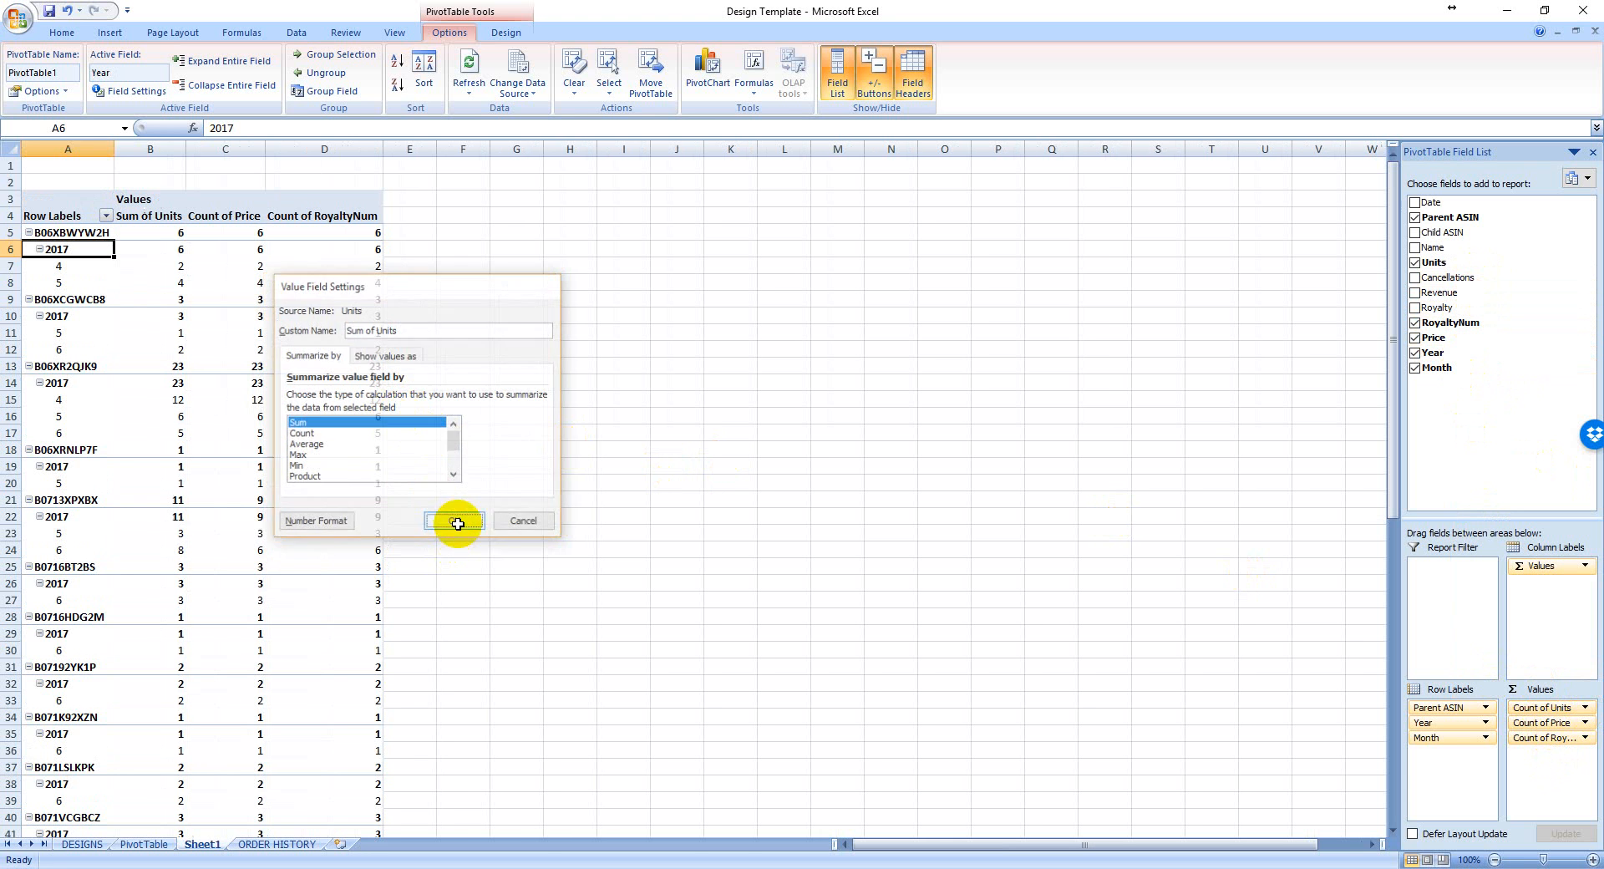
# - Change the Price value field to be summarized by Average
pyautogui.click(1585, 722)
pyautogui.click(1545, 703)
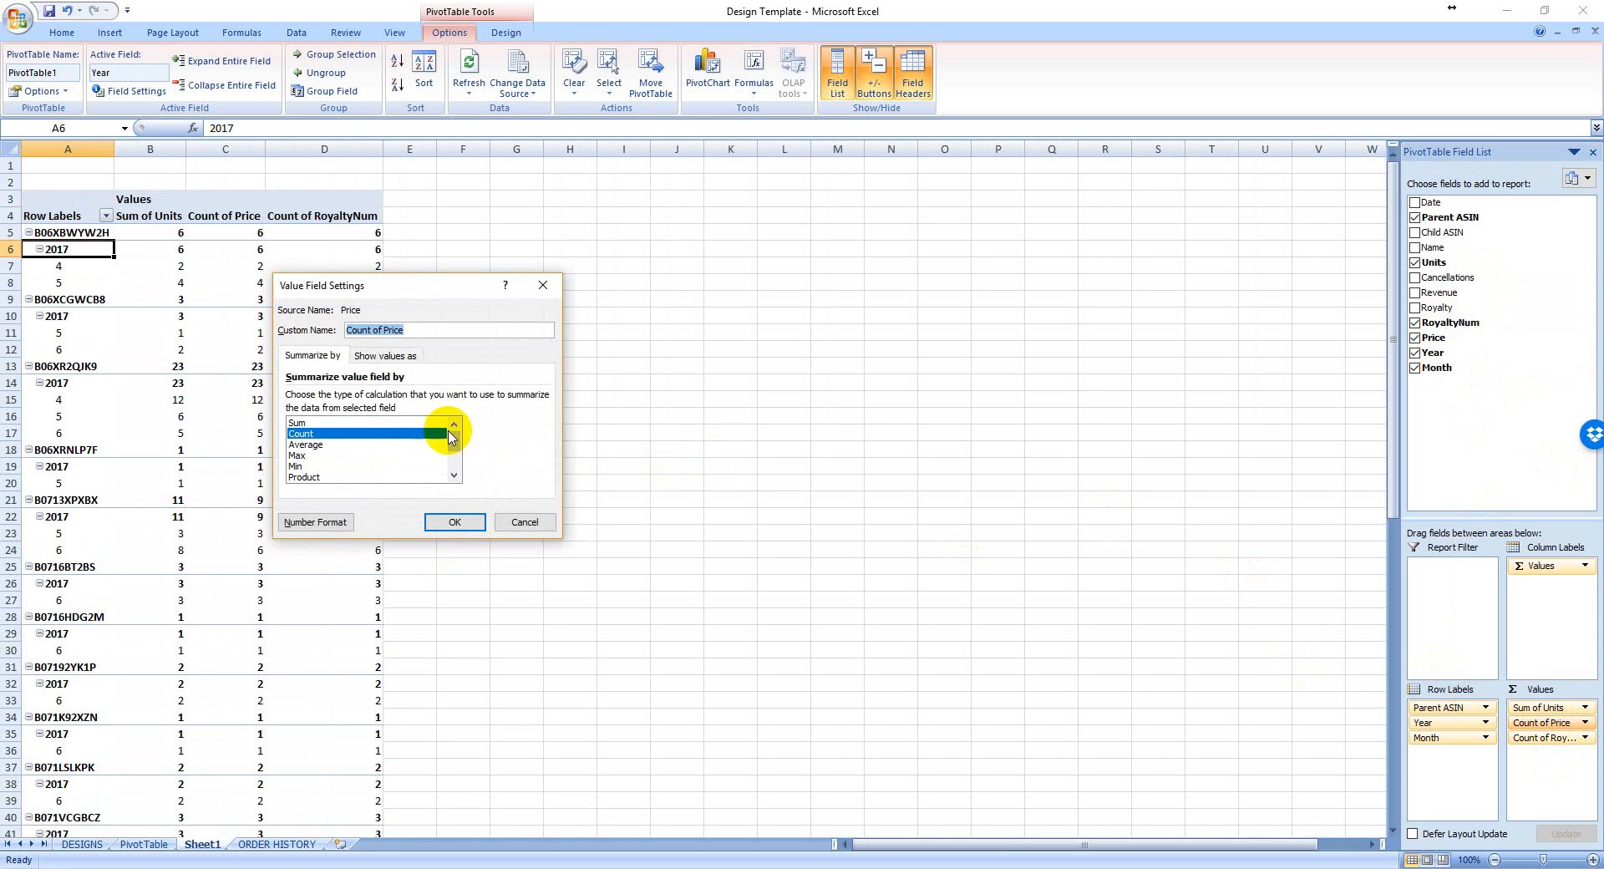
pyautogui.click(322, 445)
pyautogui.click(451, 523)
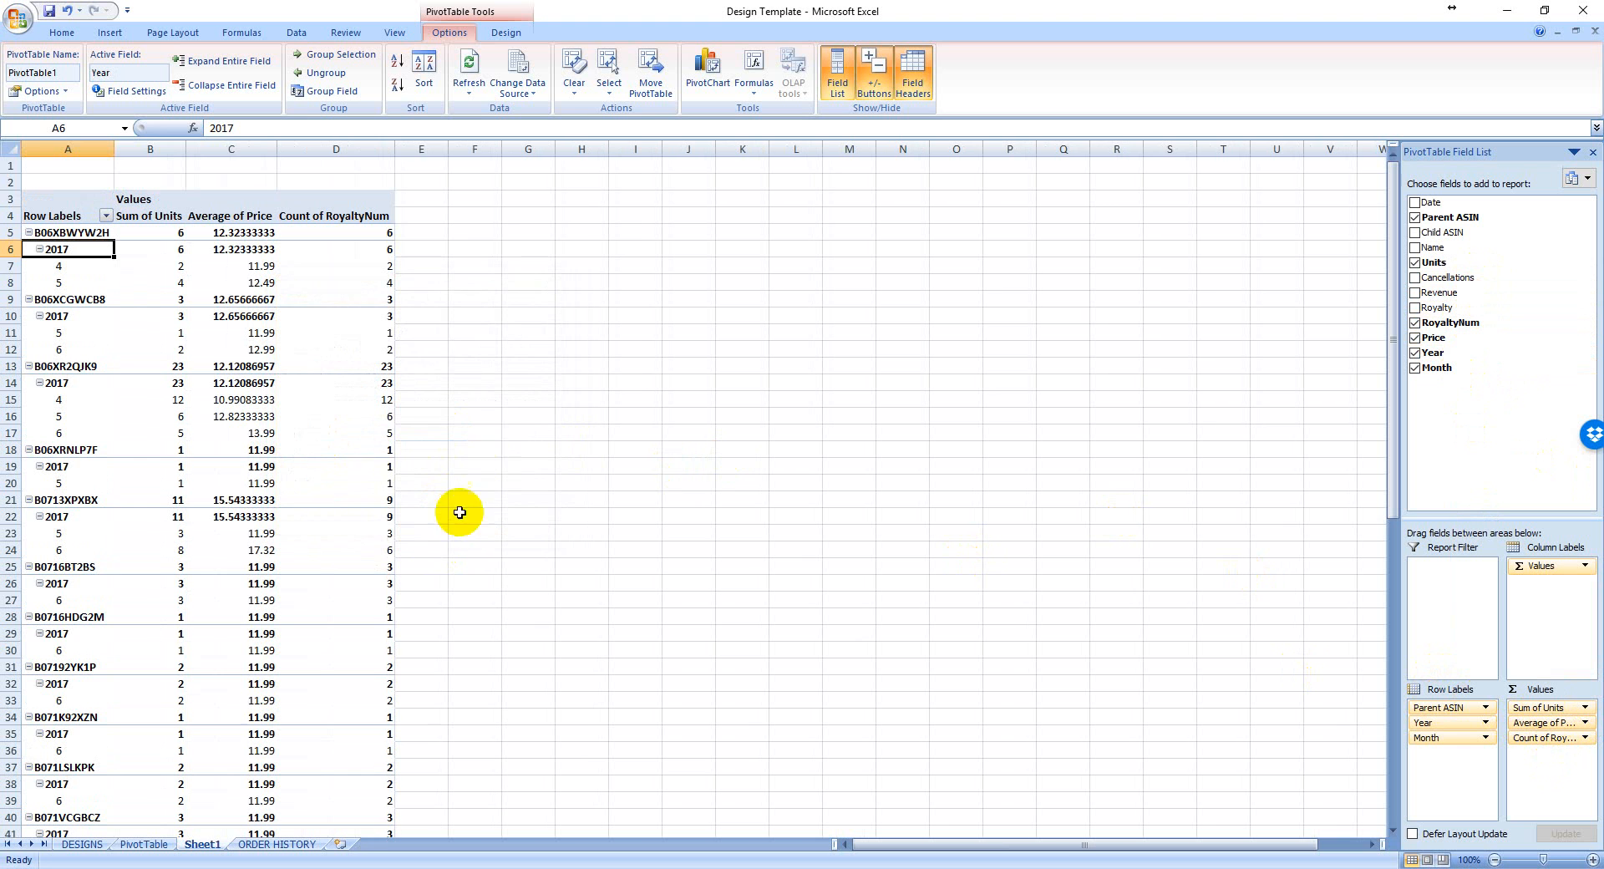
# - Change the RoyaltyNum value field to be summarized by Sum
pyautogui.click(1585, 738)
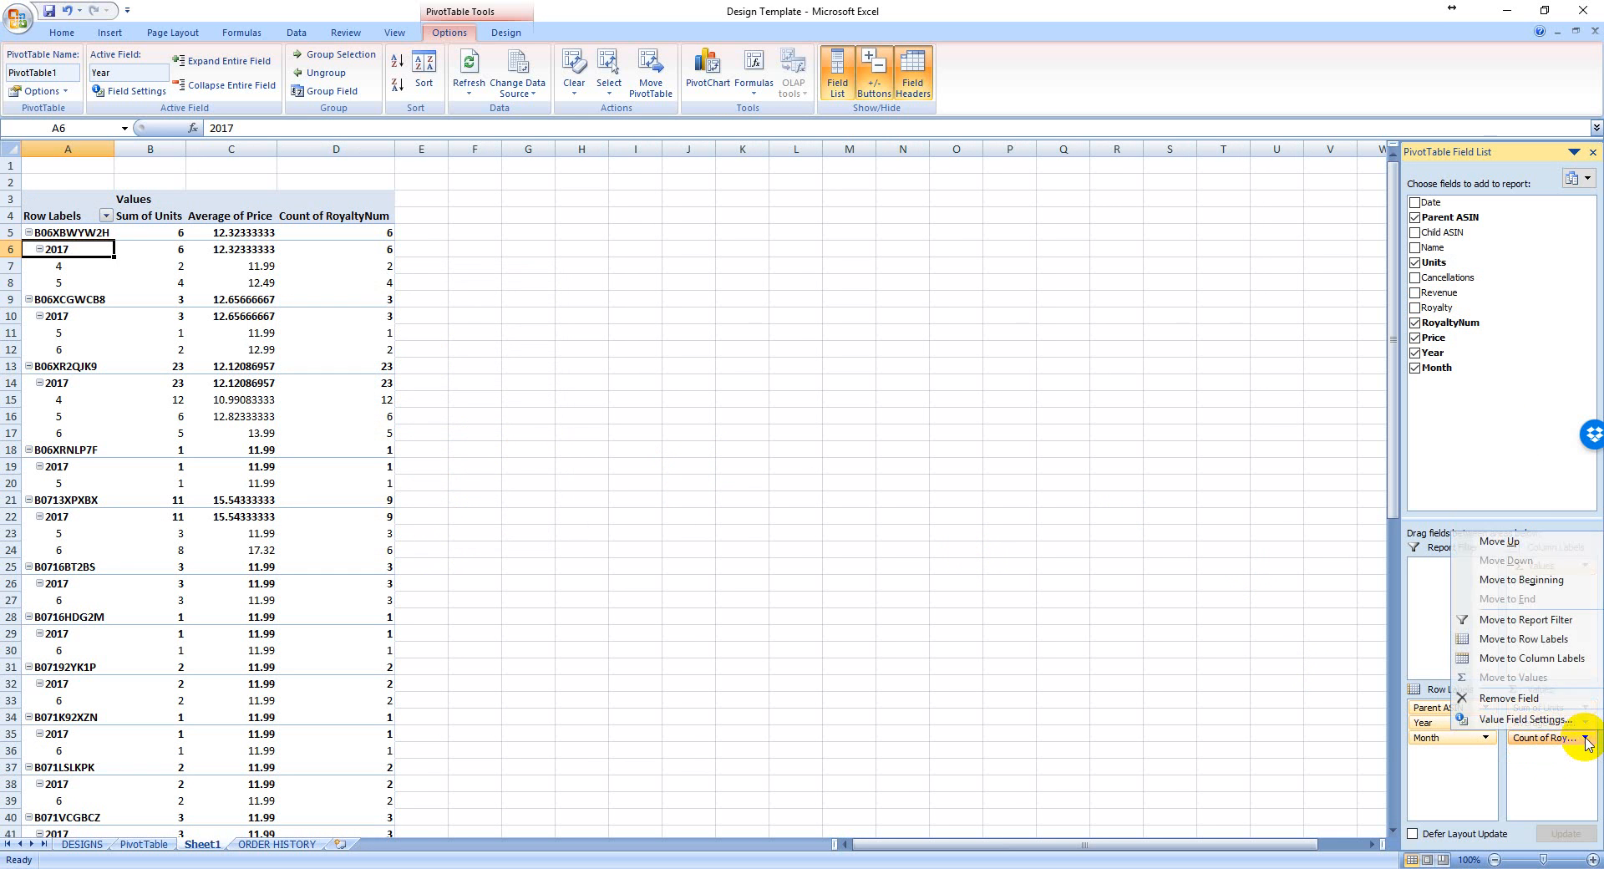
pyautogui.click(1541, 720)
pyautogui.click(357, 423)
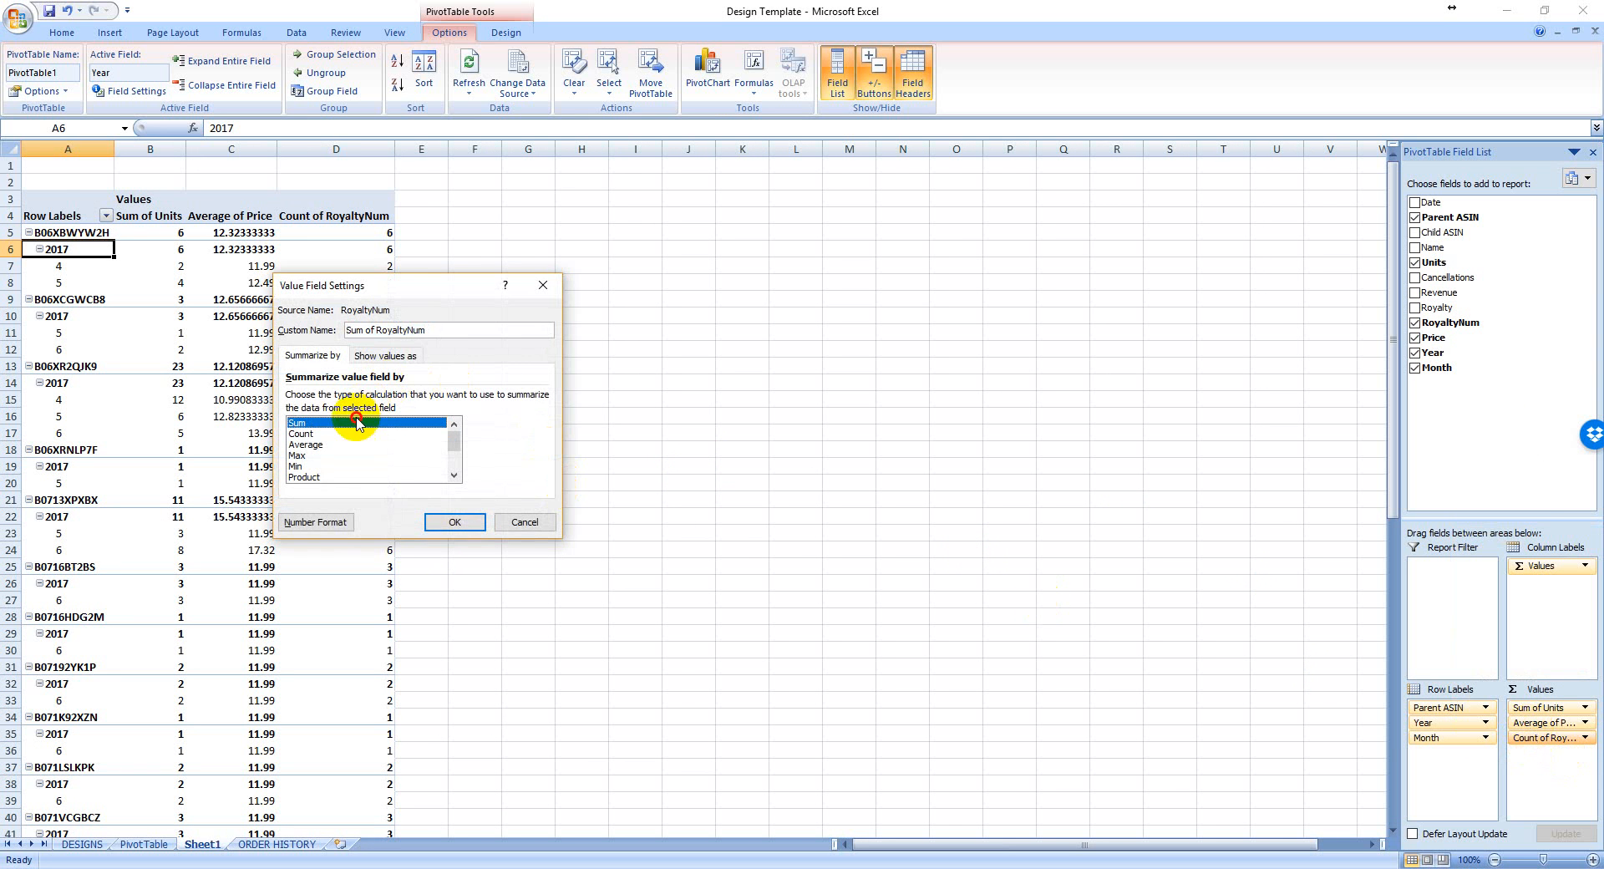
pyautogui.click(460, 522)
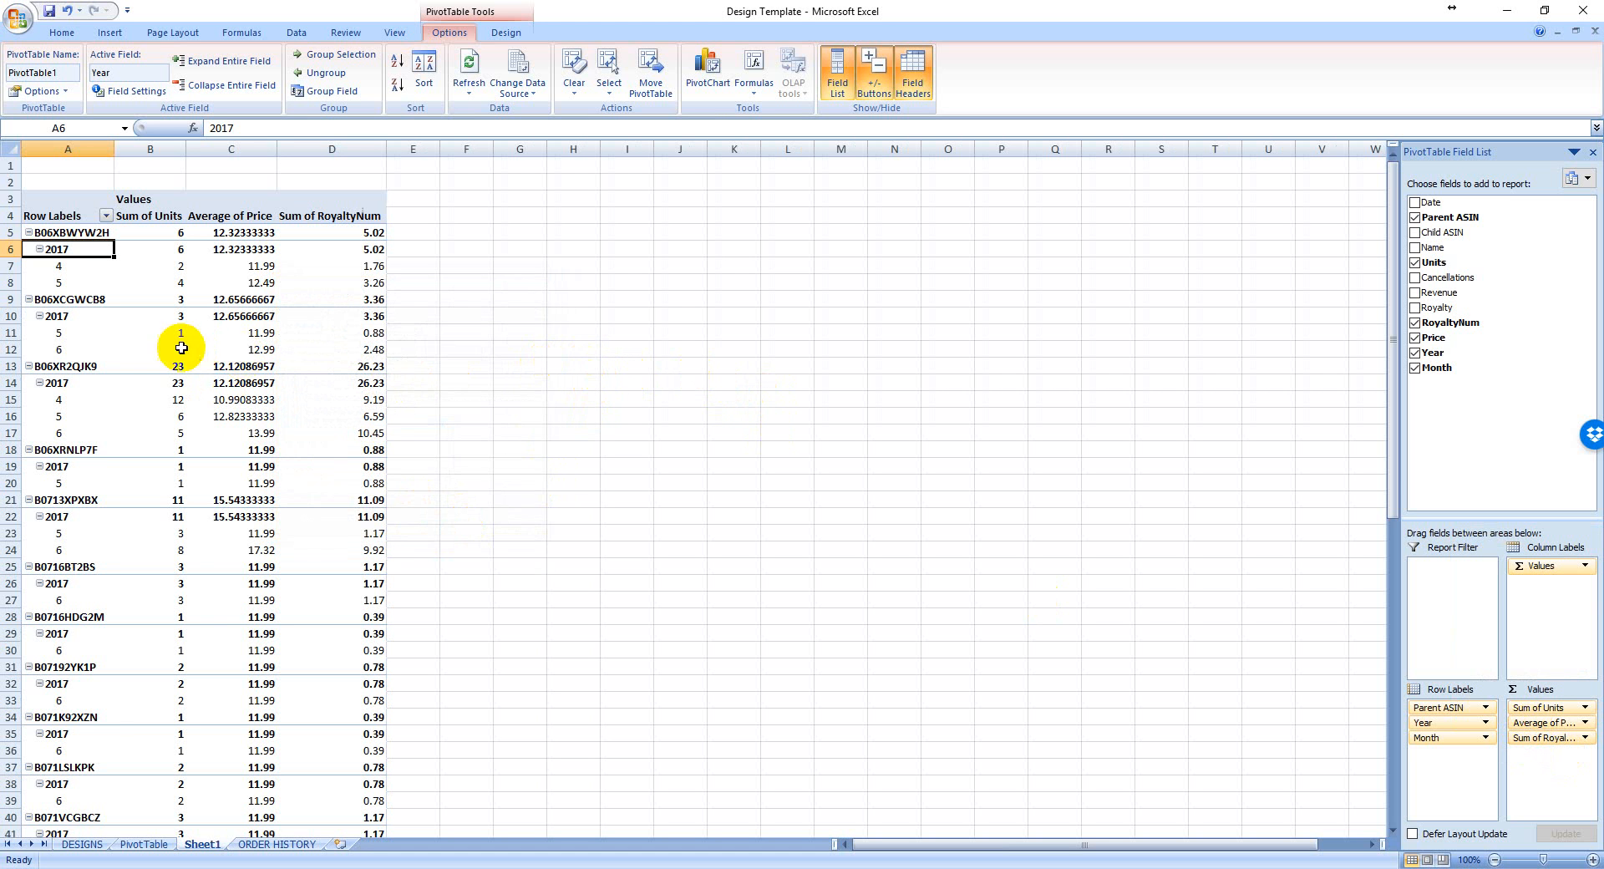
# - Review all parent ASIN groups in the PivotTable, from the first one through the Grand Total row
pyautogui.scroll(-12, 215, 573)
pyautogui.scroll(10, 215, 572)
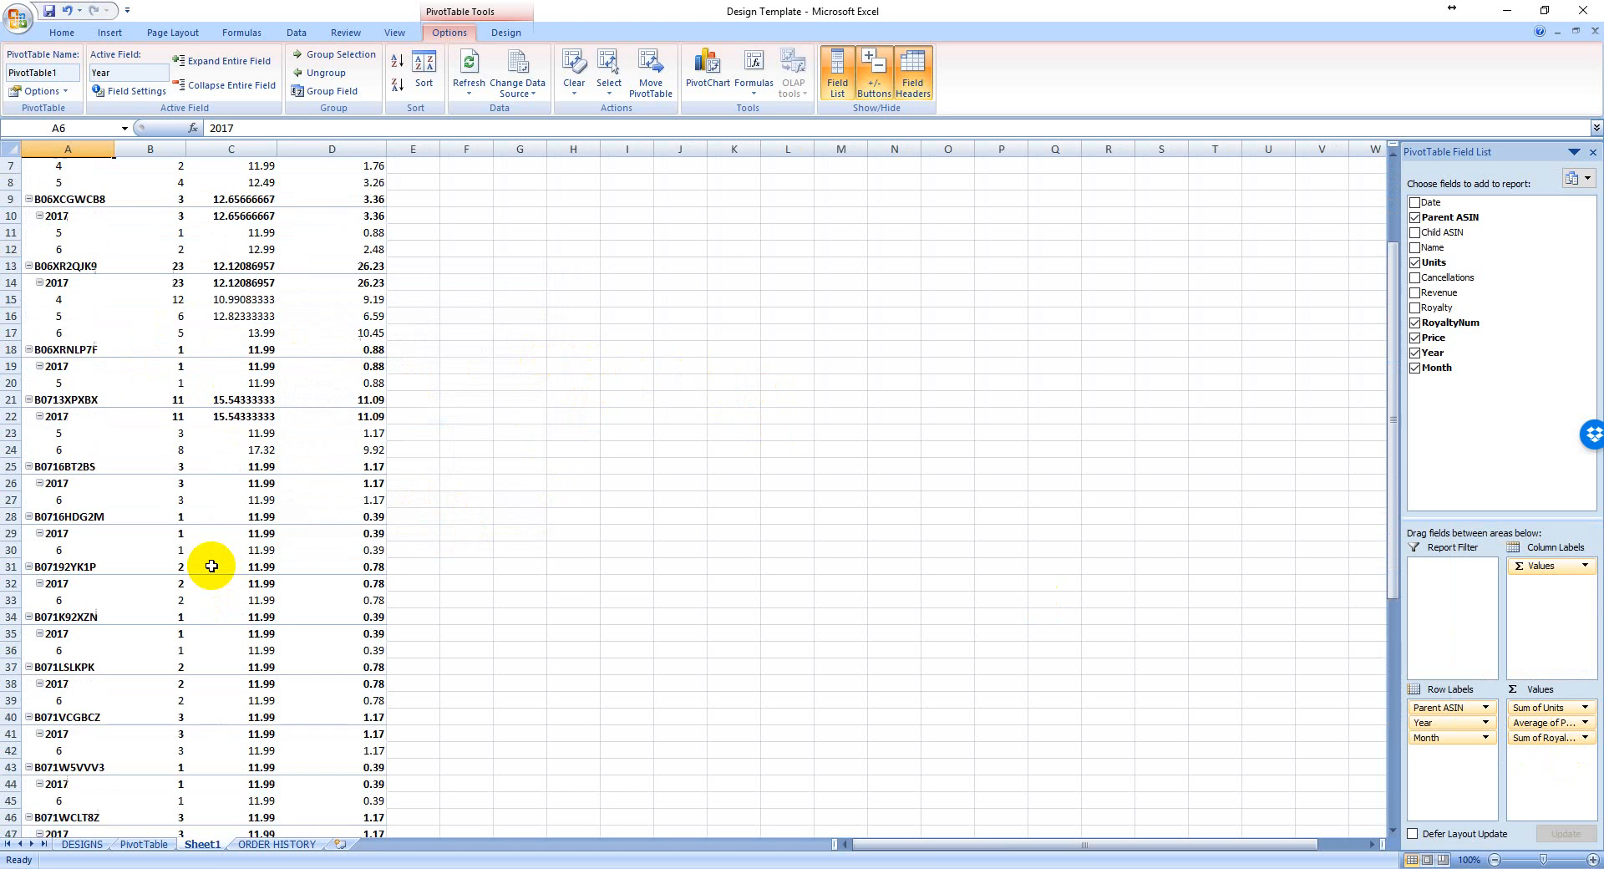
pyautogui.scroll(-10, 214, 572)
pyautogui.scroll(12, 212, 562)
pyautogui.scroll(-16, 212, 563)
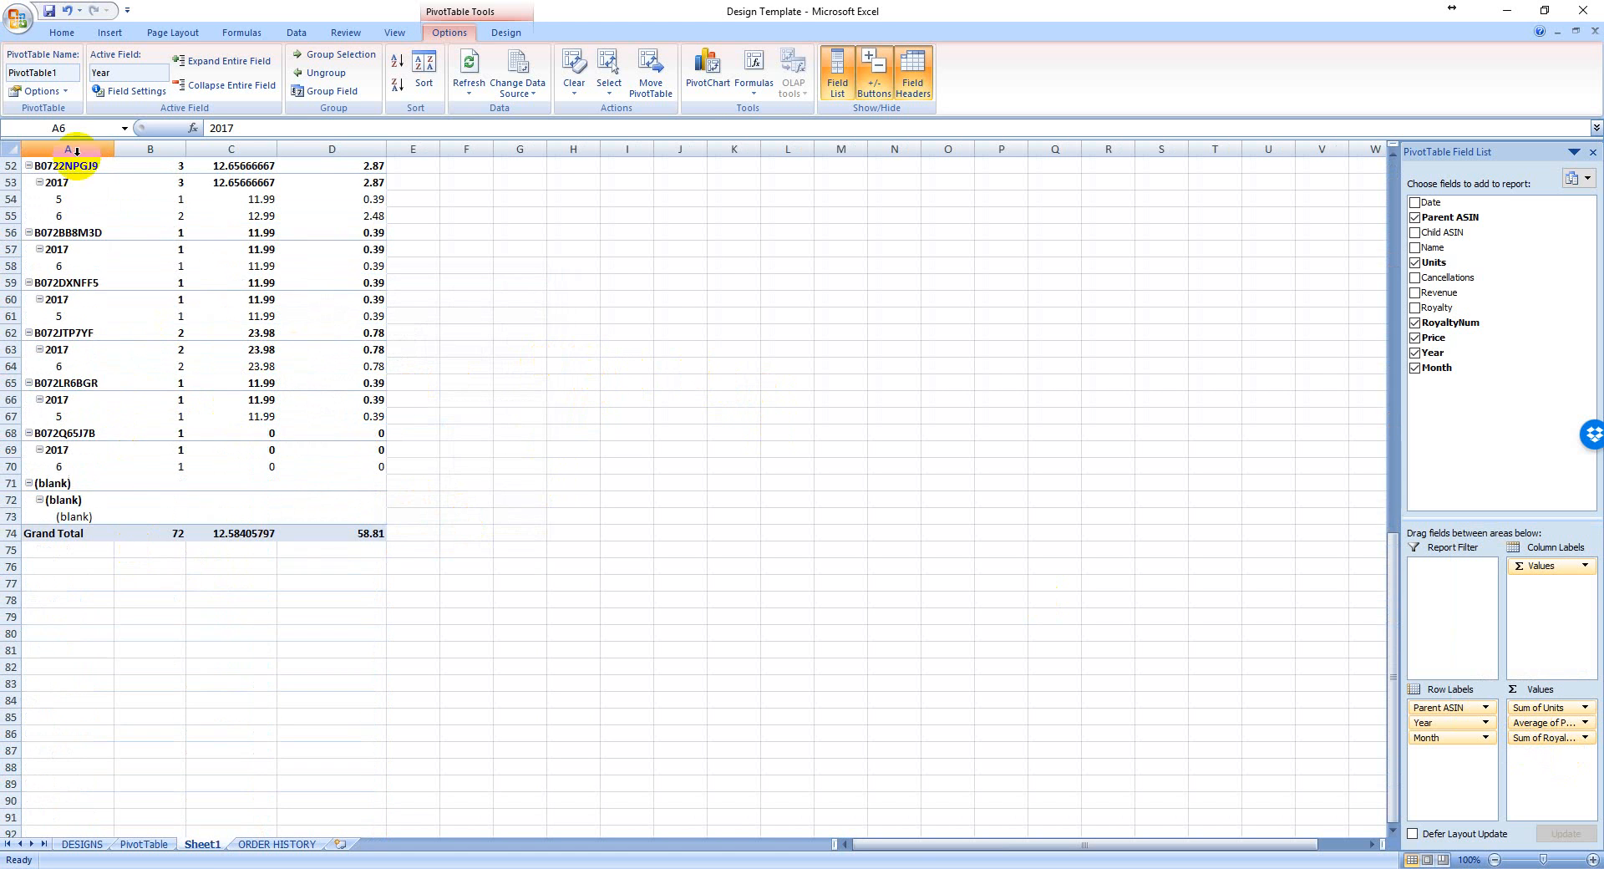
pyautogui.scroll(5, 137, 510)
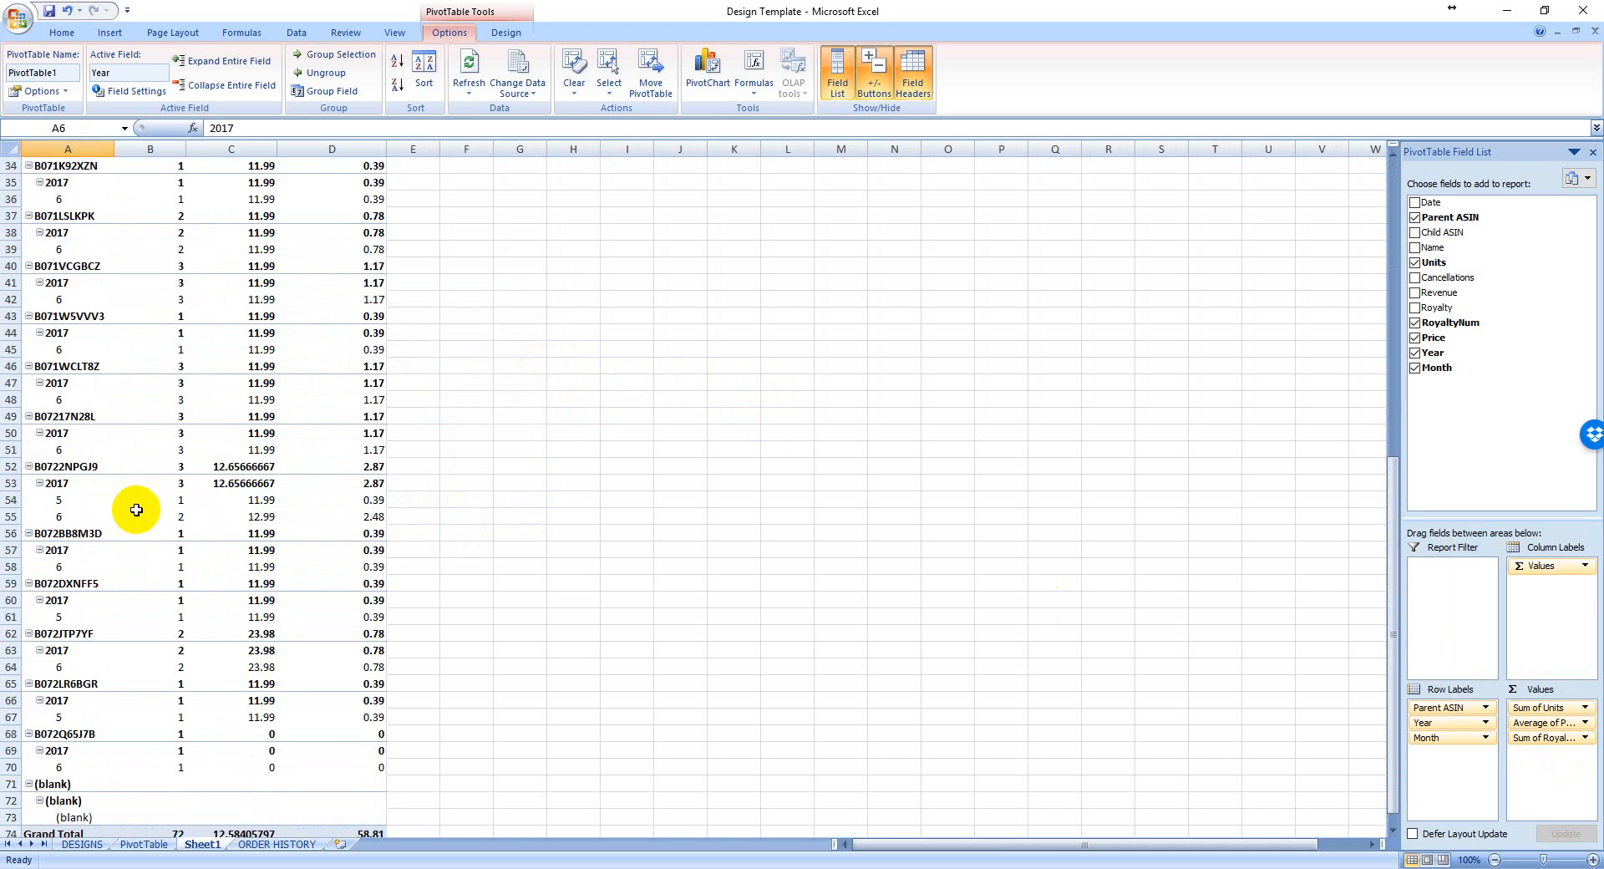
pyautogui.scroll(10, 211, 493)
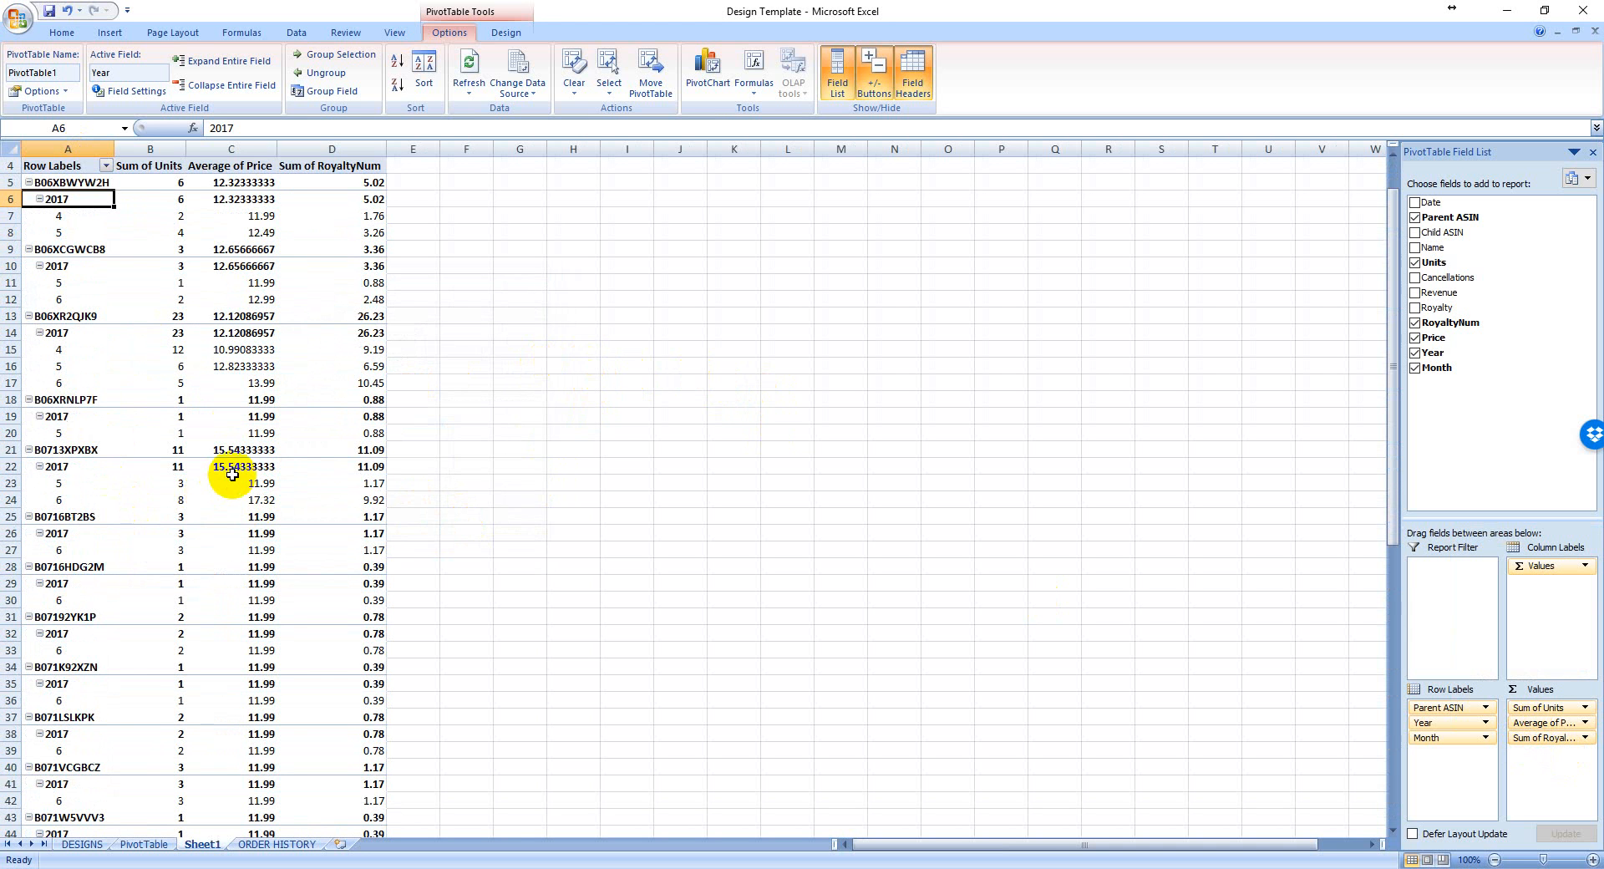
pyautogui.scroll(1, 232, 474)
# - Check the units sums of B06XR2QJK9 and B0713XPXBX, plus the latter's month 6 average price and royalties
pyautogui.click(175, 365)
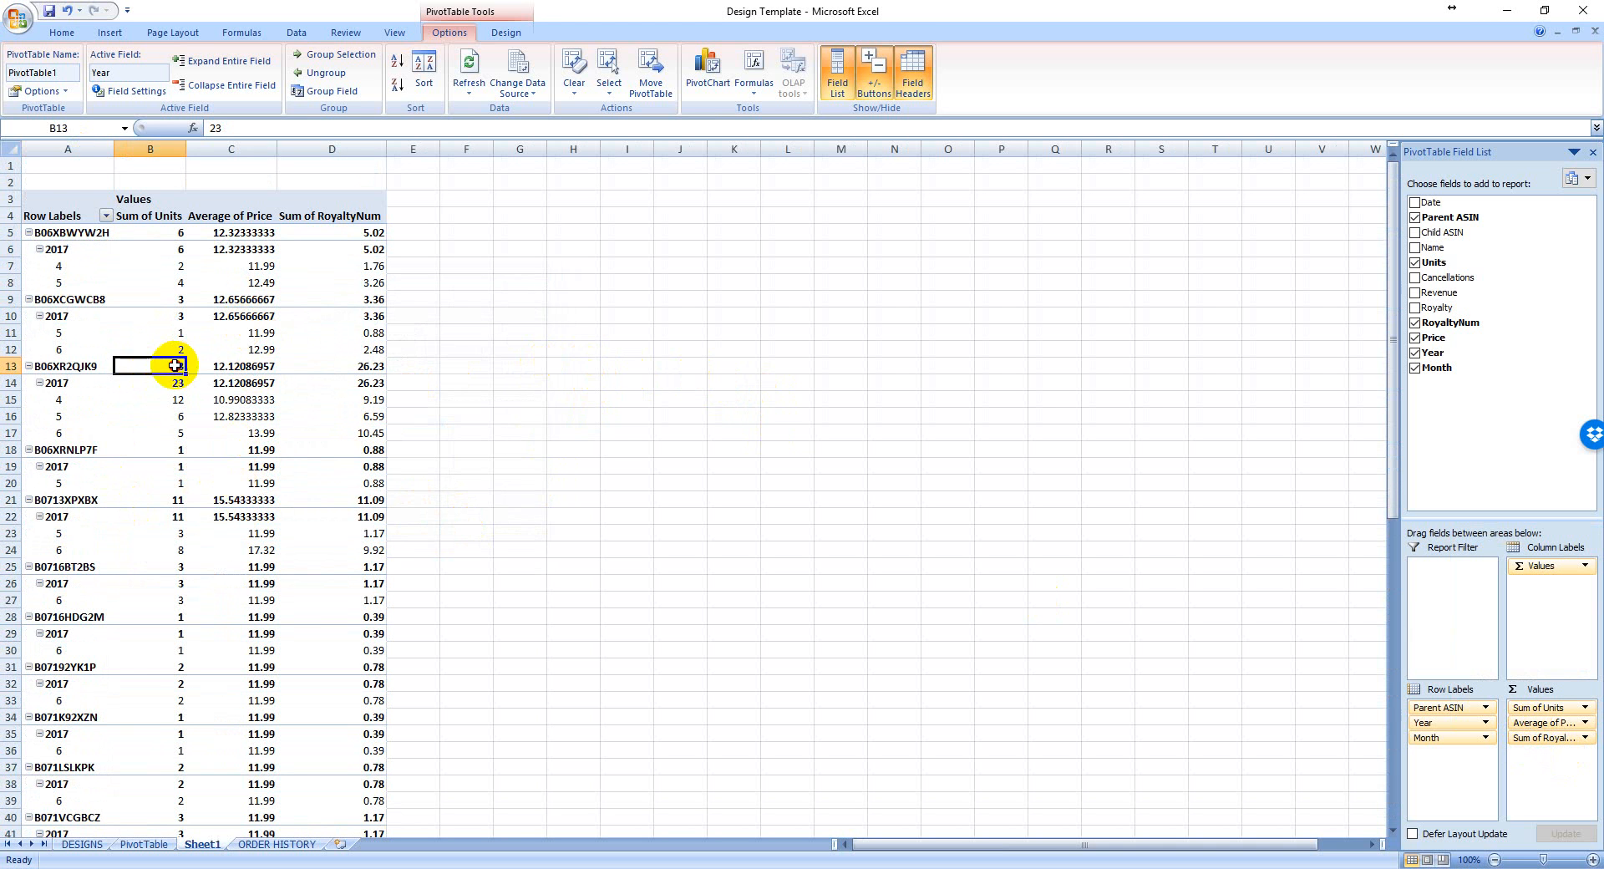
pyautogui.click(177, 512)
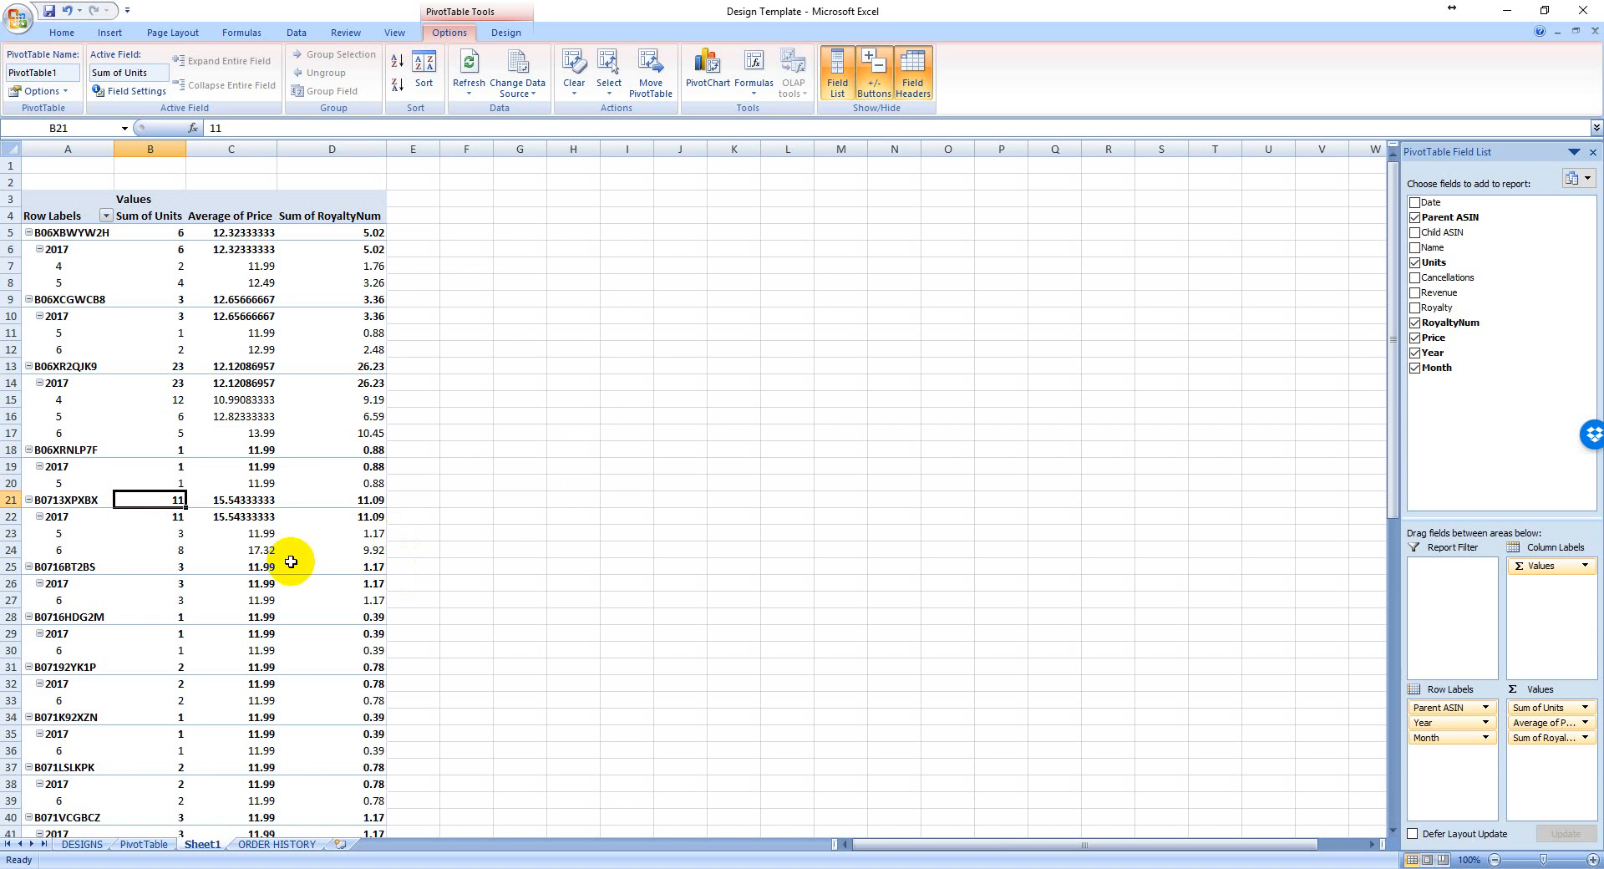
pyautogui.click(224, 561)
pyautogui.press('Up')
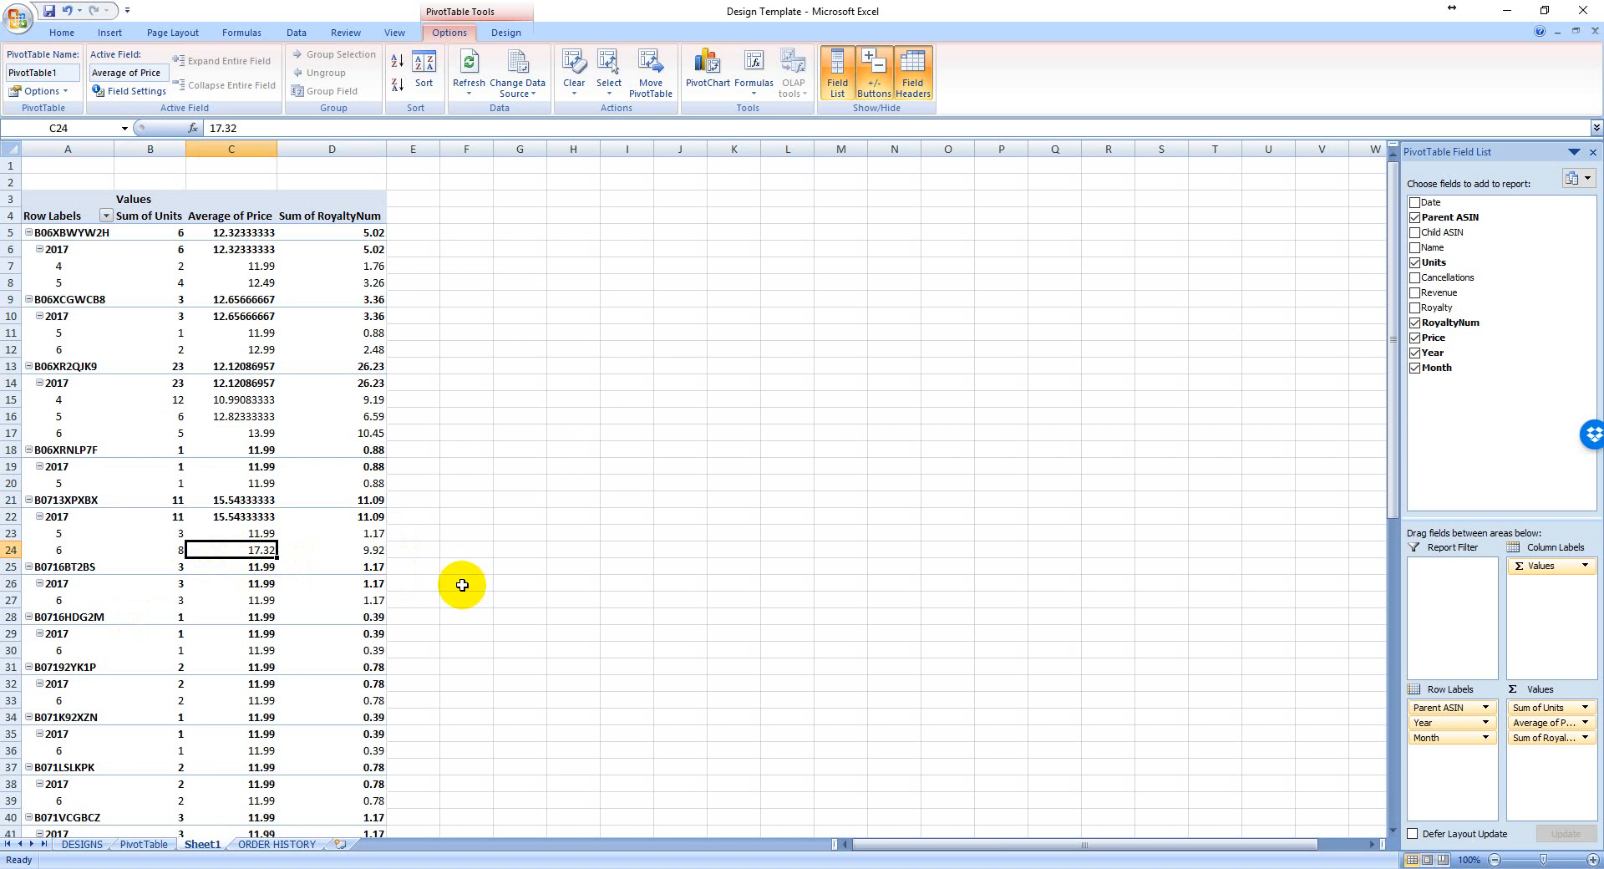
pyautogui.click(334, 549)
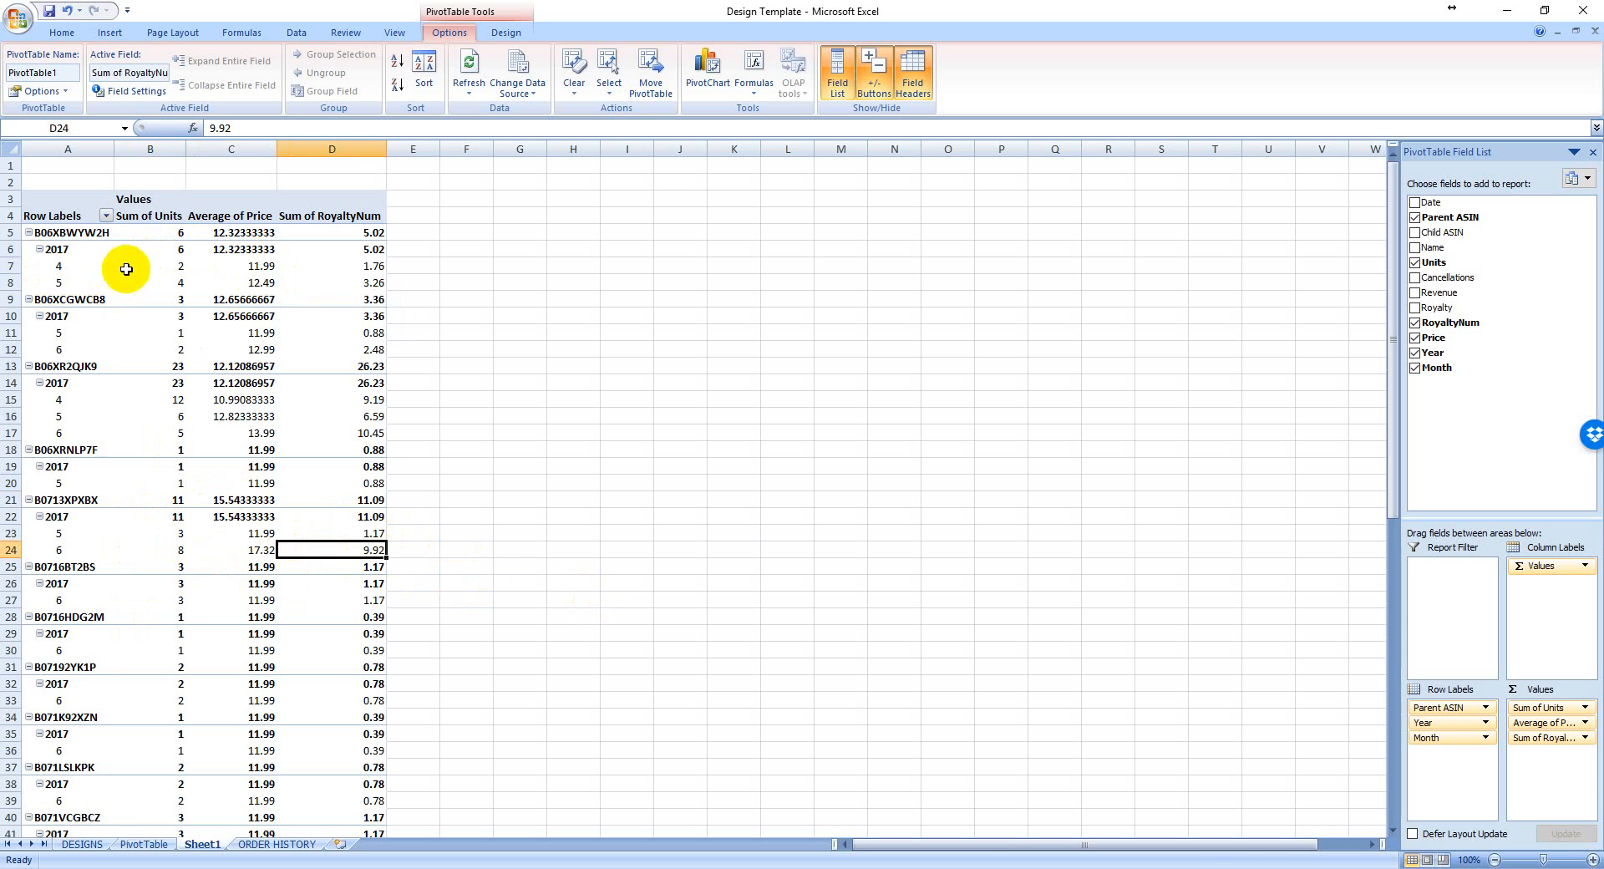
# - Examine units, average price and royalties for months 4 and 5 of B06XBWYW2H and for the monthly rows of B06XCGWCB8
pyautogui.click(47, 232)
pyautogui.click(150, 266)
pyautogui.click(70, 275)
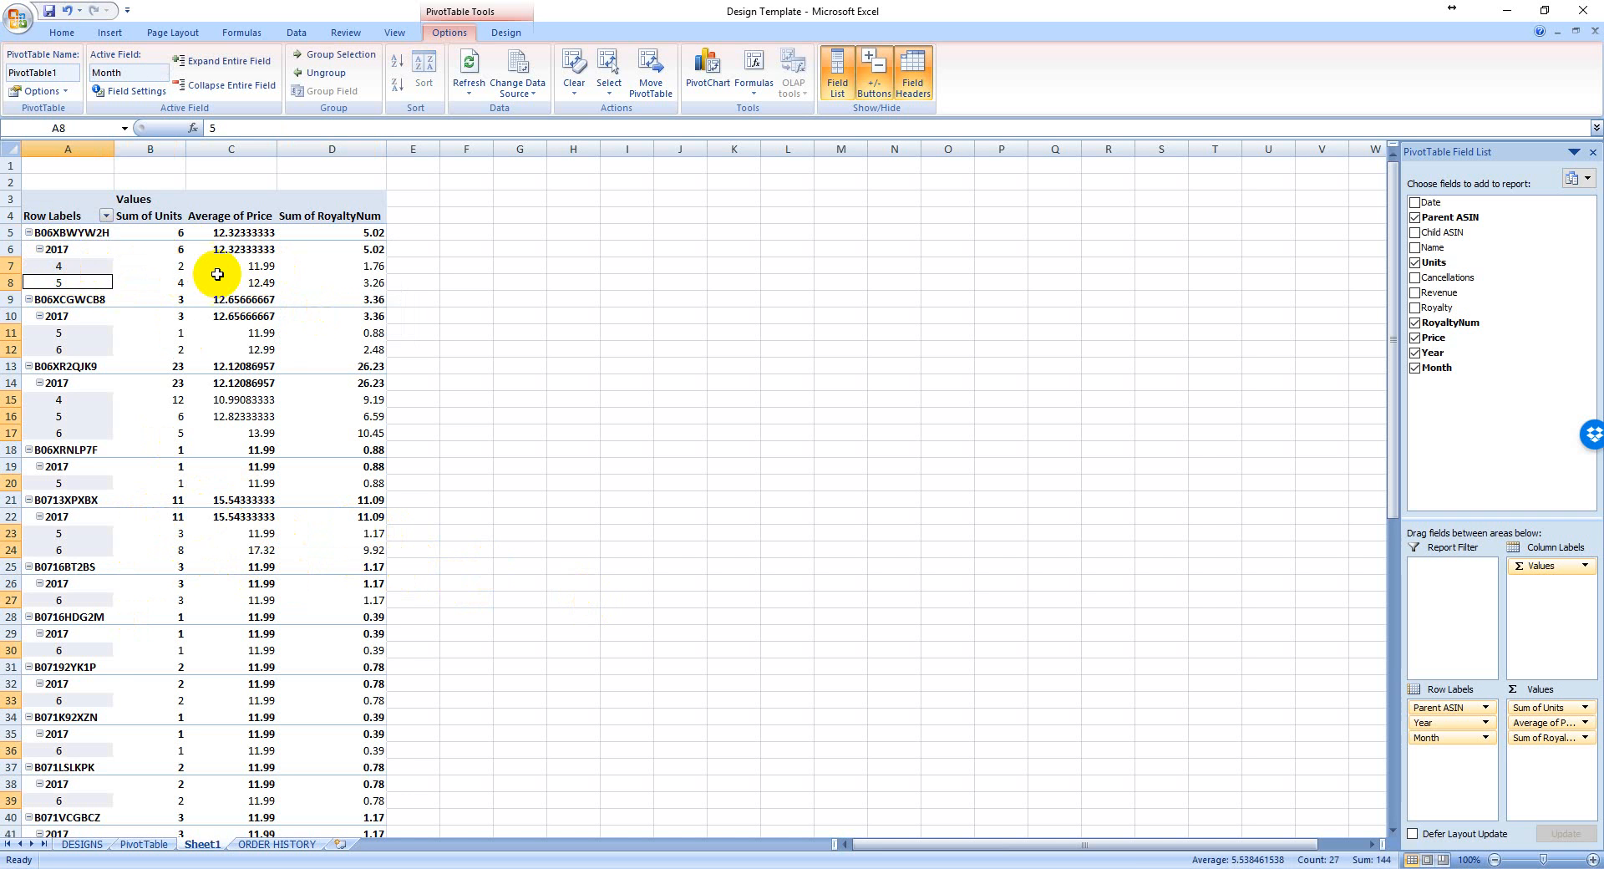
pyautogui.click(217, 273)
pyautogui.click(346, 266)
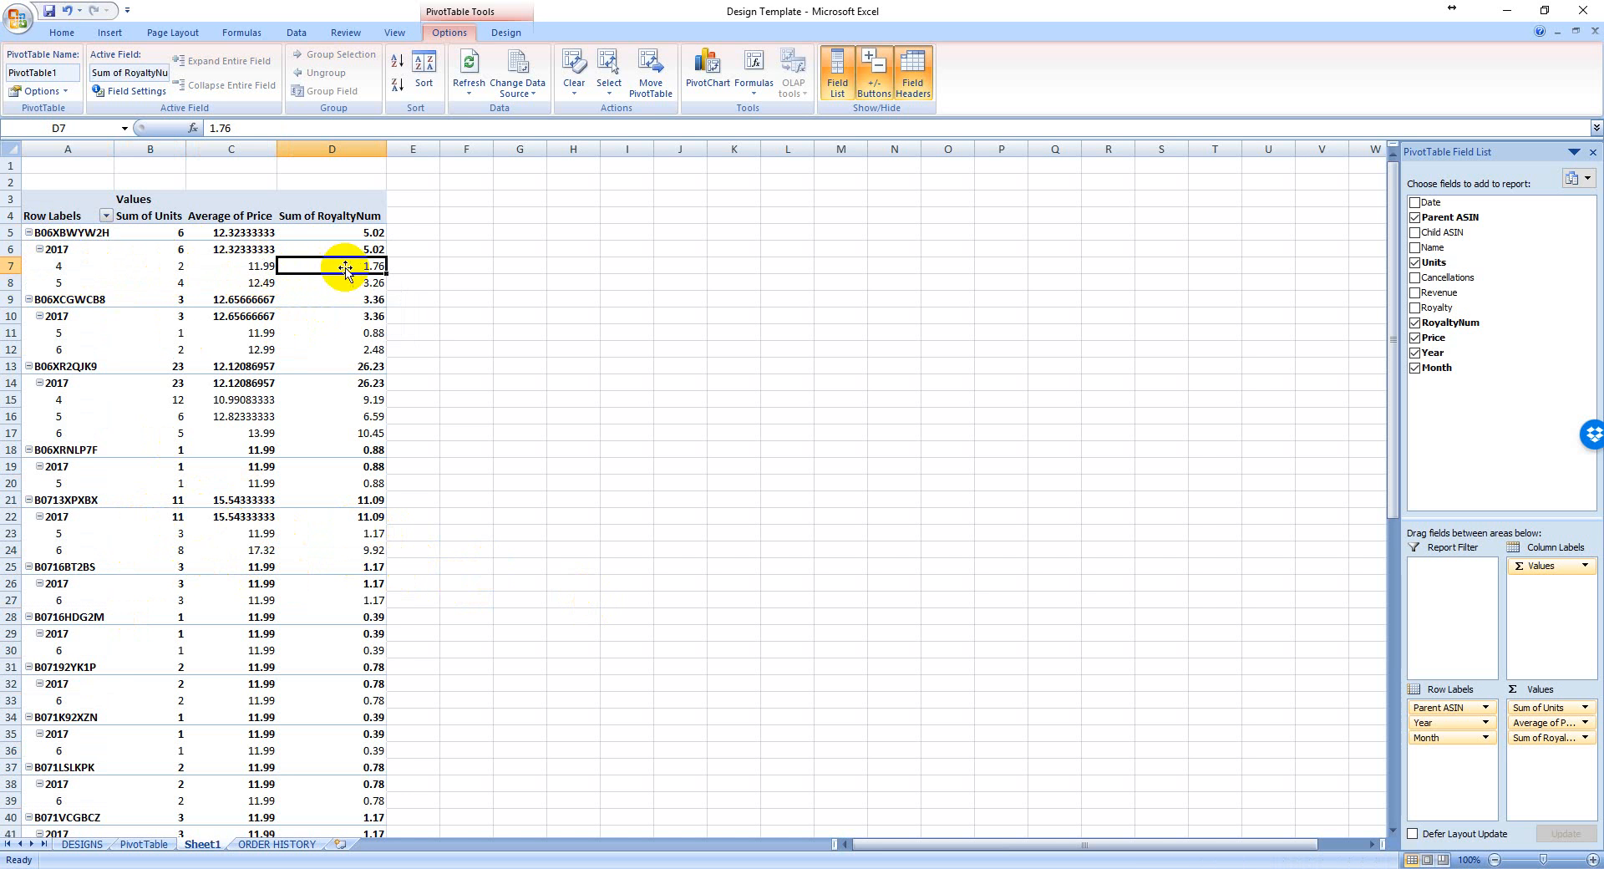
pyautogui.click(172, 281)
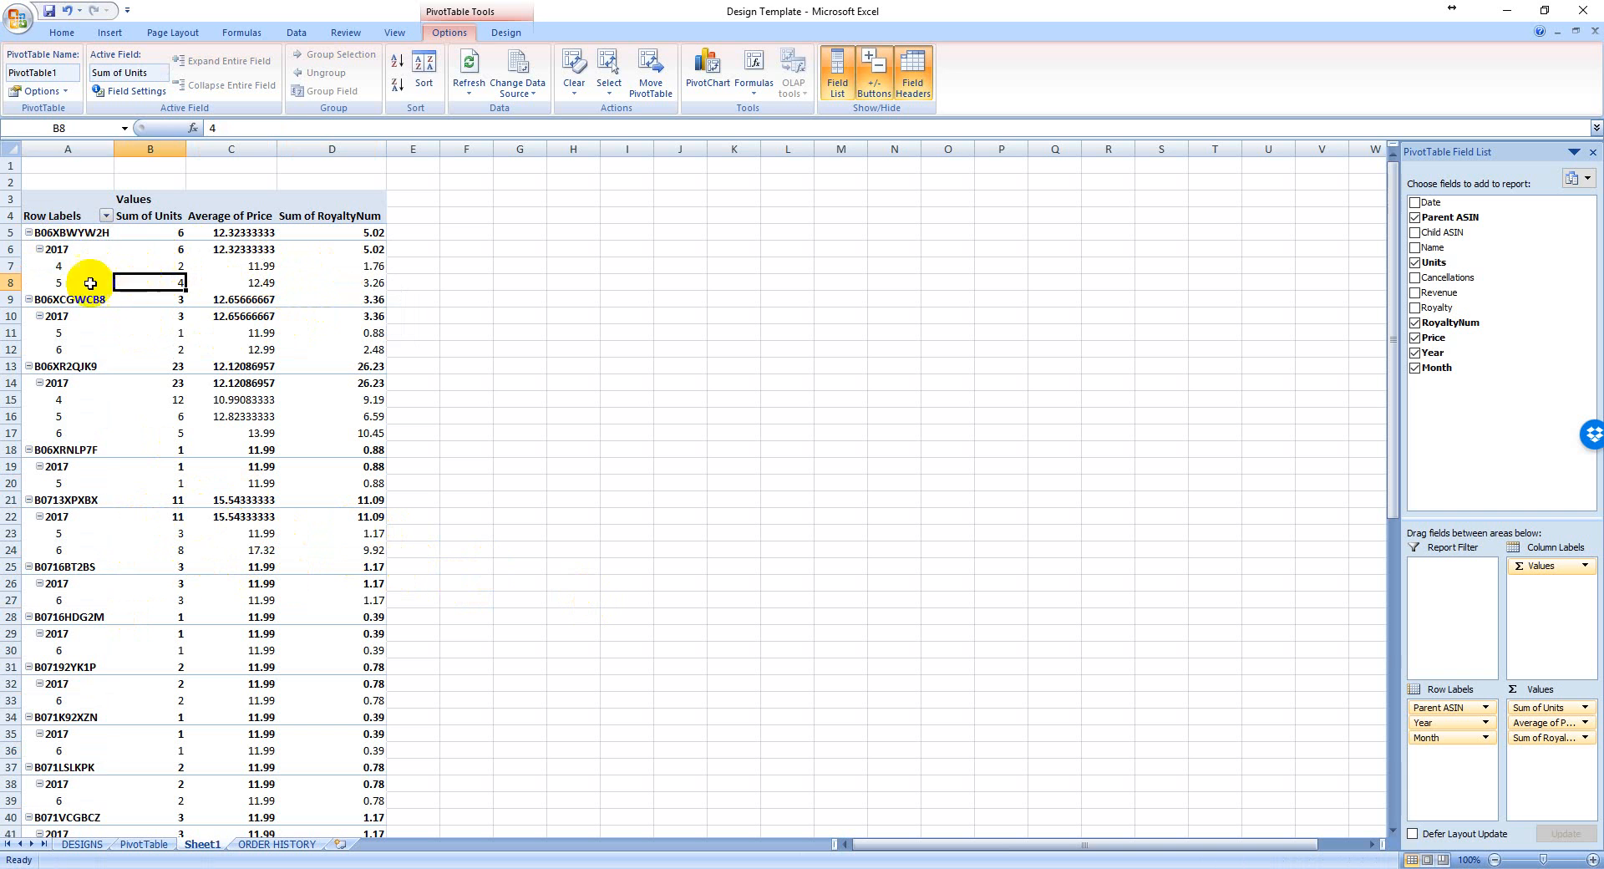
pyautogui.click(60, 292)
pyautogui.click(170, 282)
pyautogui.click(247, 284)
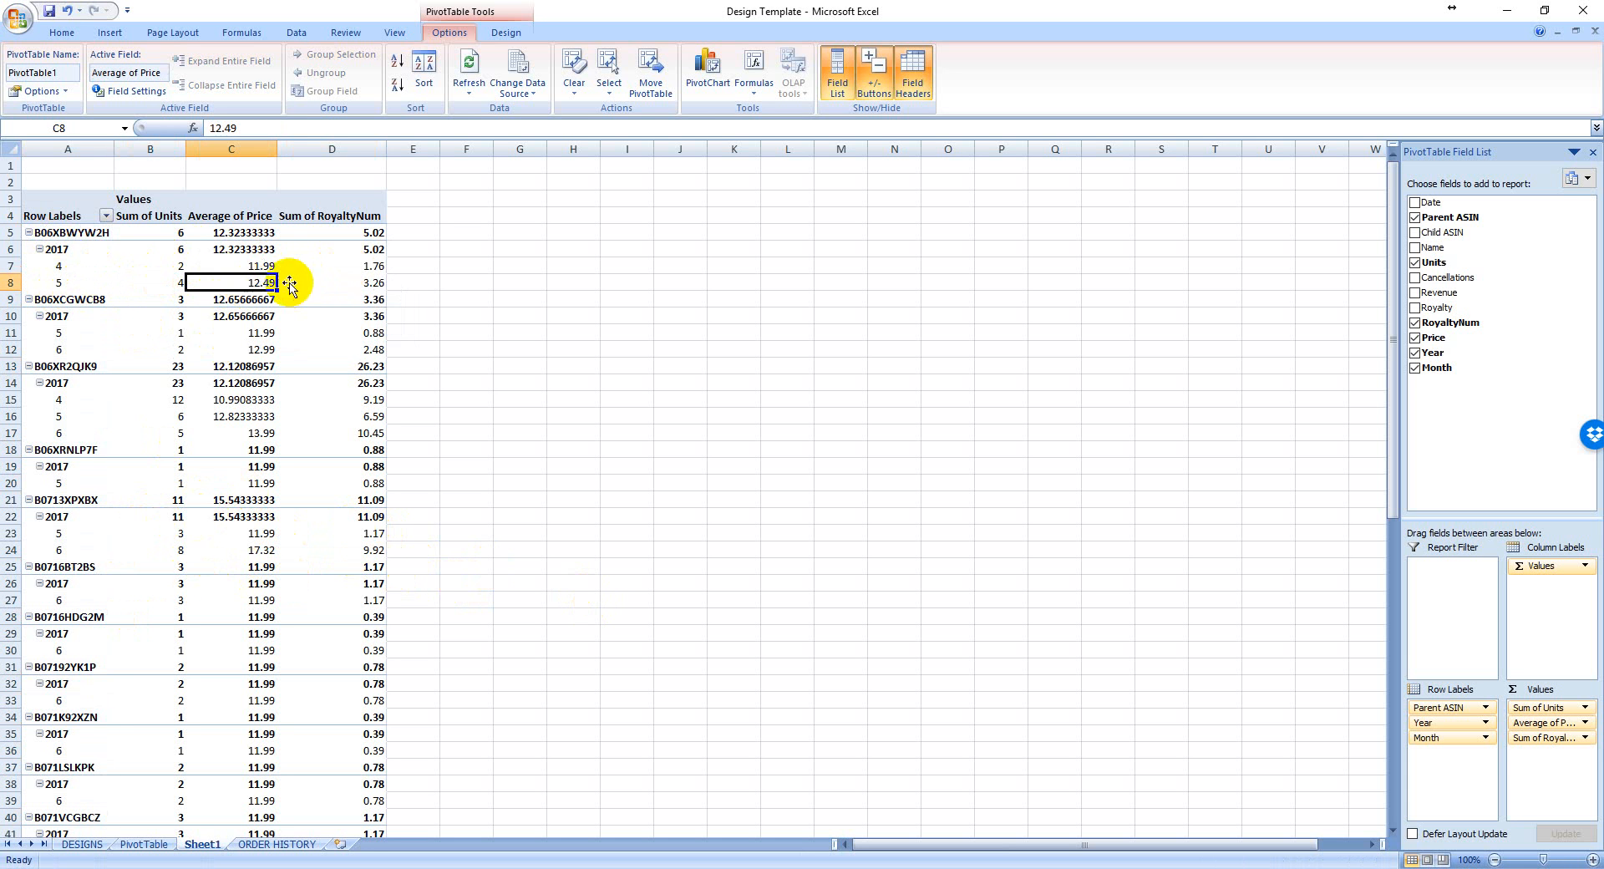
pyautogui.click(363, 287)
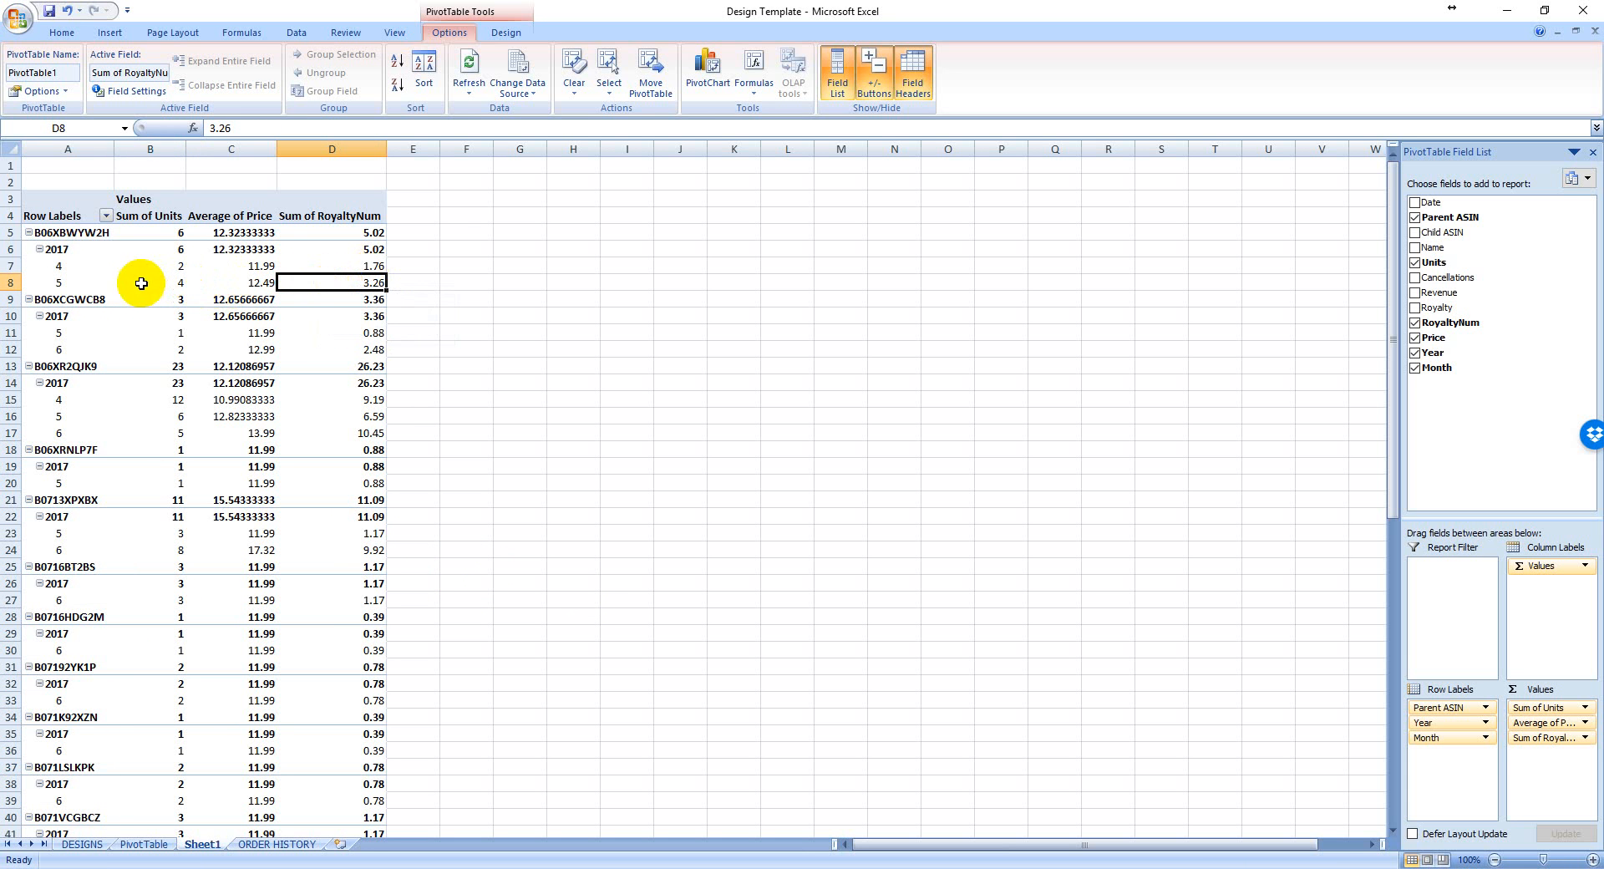
pyautogui.moveTo(53, 288); pyautogui.dragTo(368, 294)
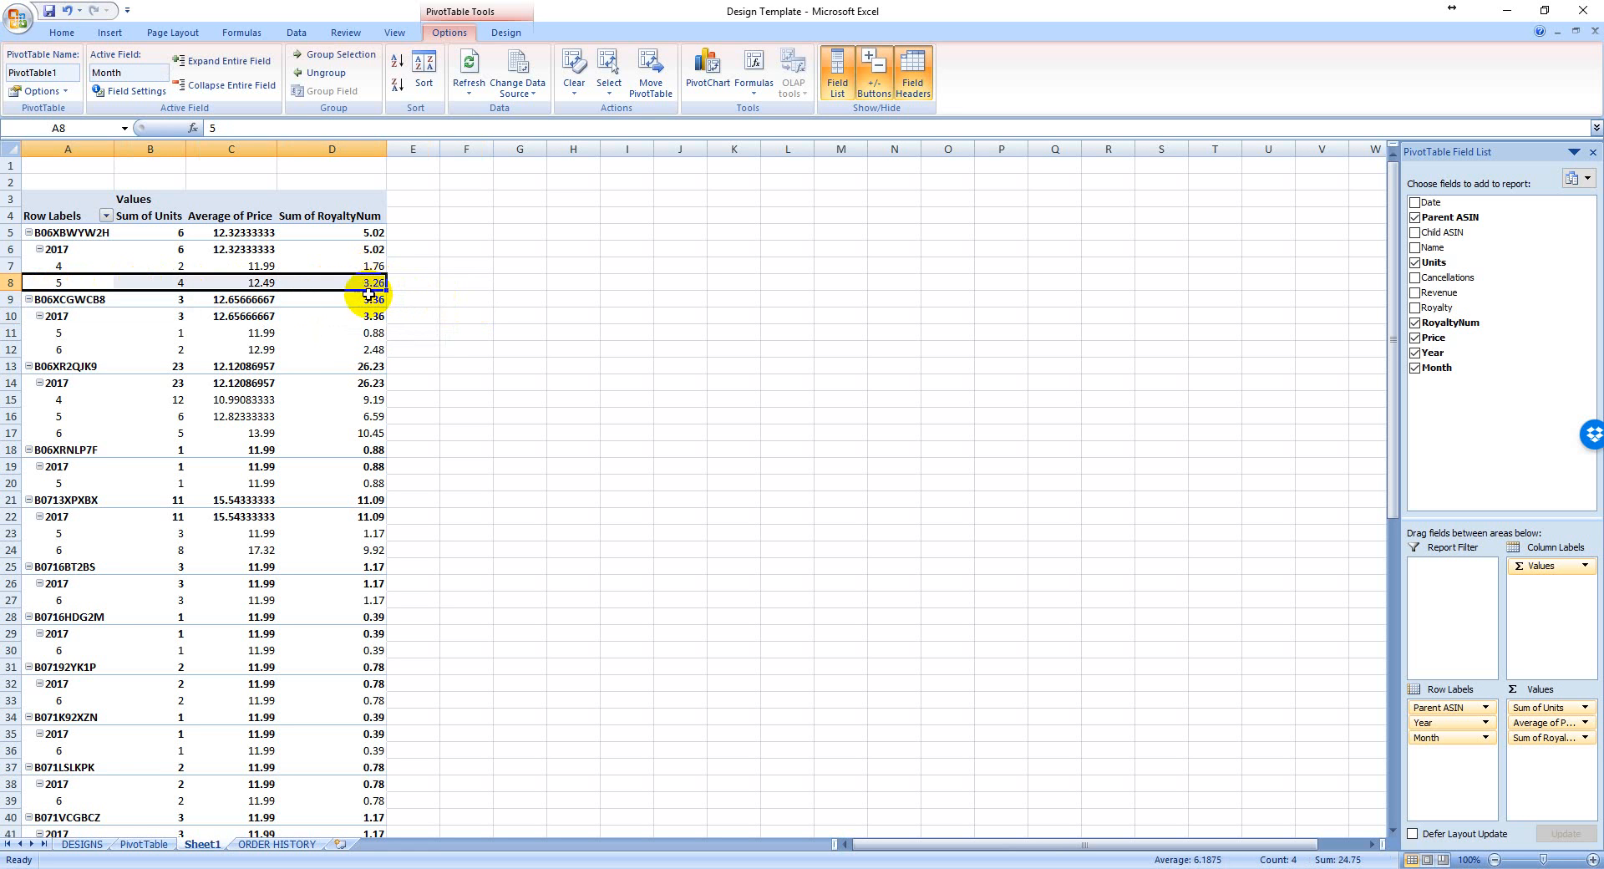
pyautogui.click(224, 349)
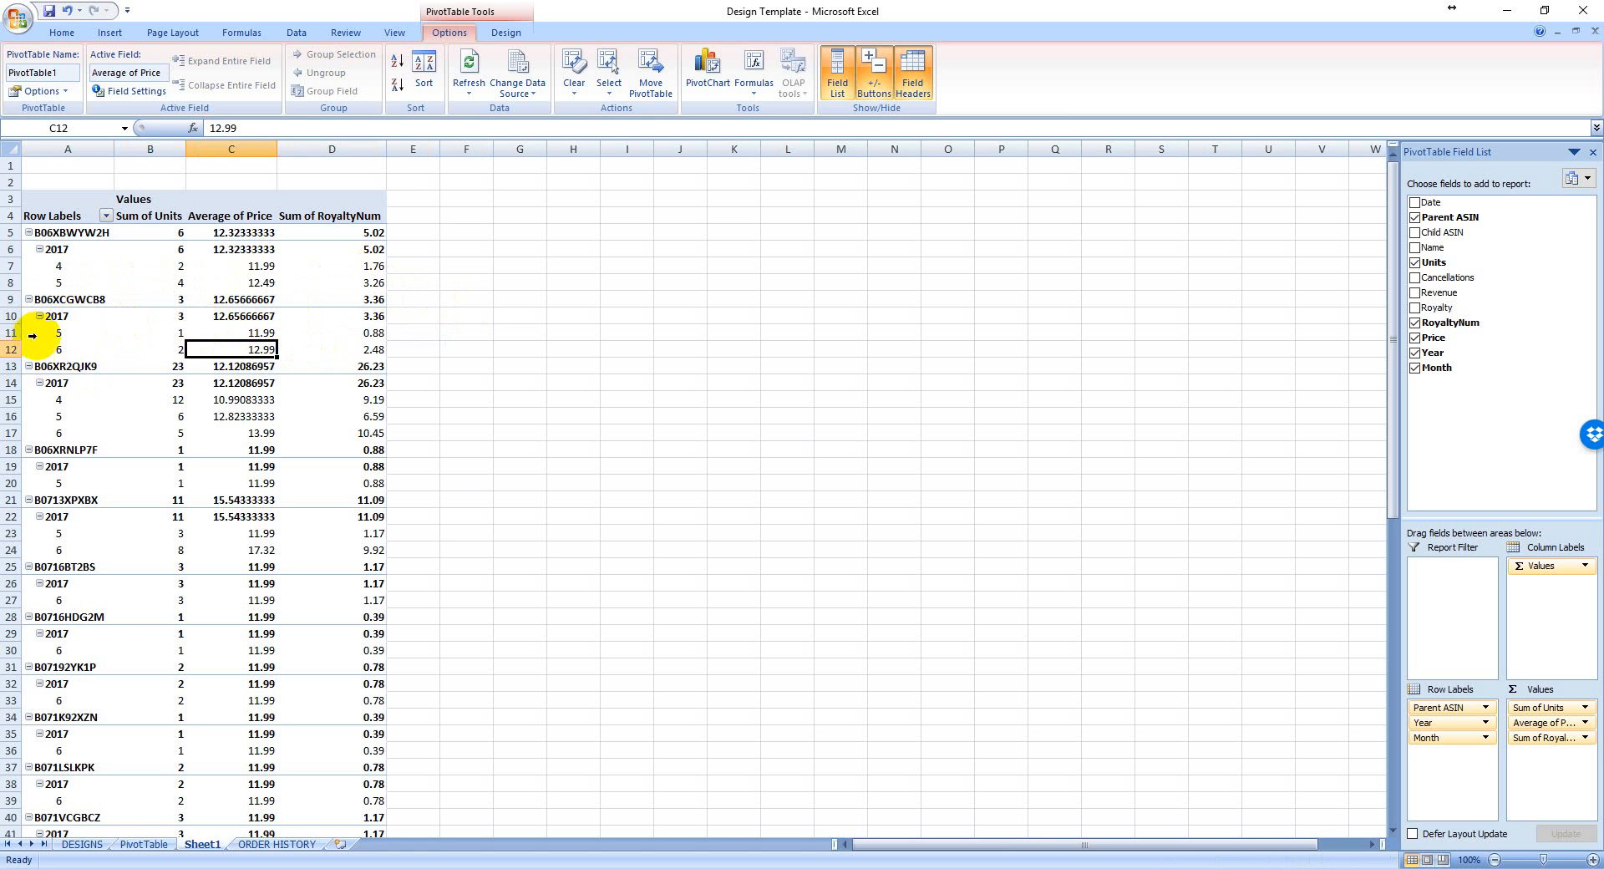
pyautogui.moveTo(28, 331); pyautogui.dragTo(293, 342)
# - Compare units sold, average price and royalties across months 4, 5 and 6 of B06XR2QJK9
pyautogui.click(64, 400)
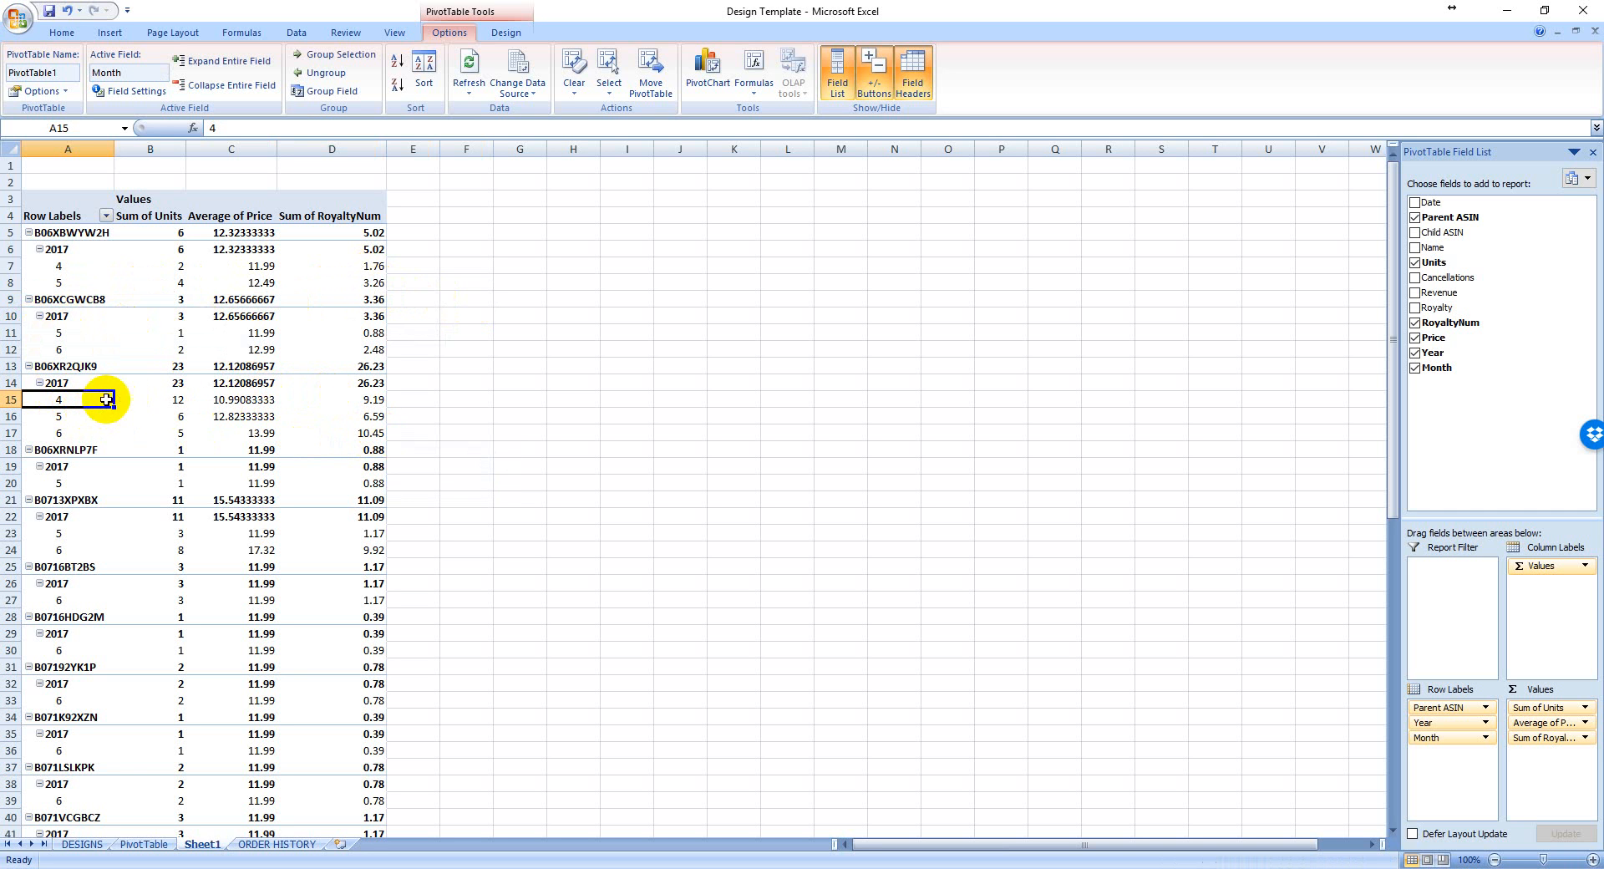
pyautogui.click(155, 399)
pyautogui.click(221, 400)
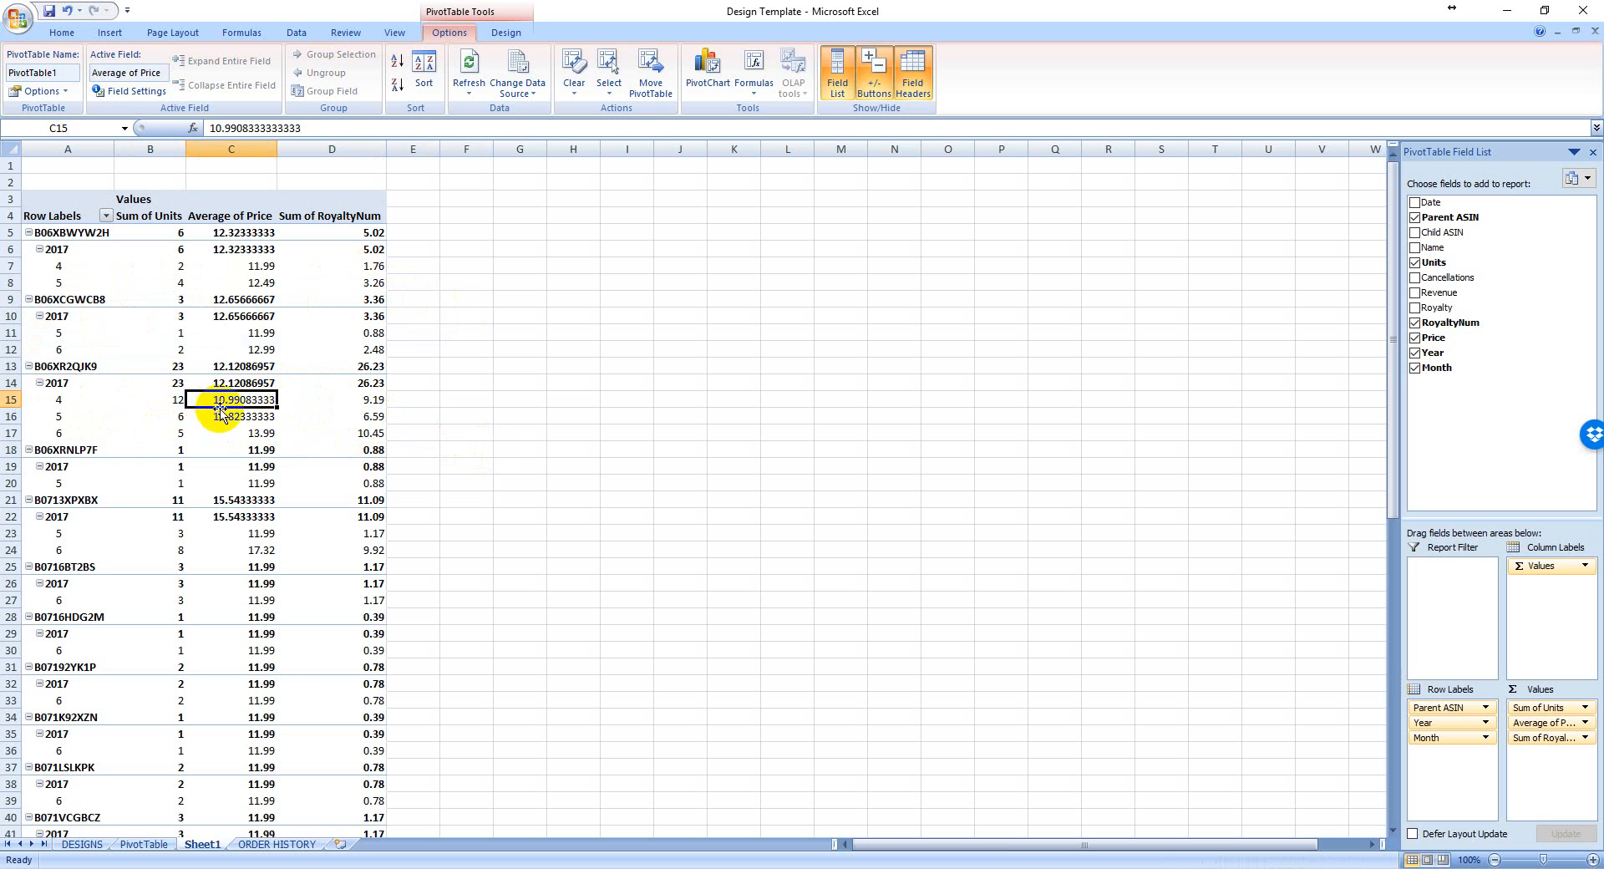
pyautogui.click(380, 401)
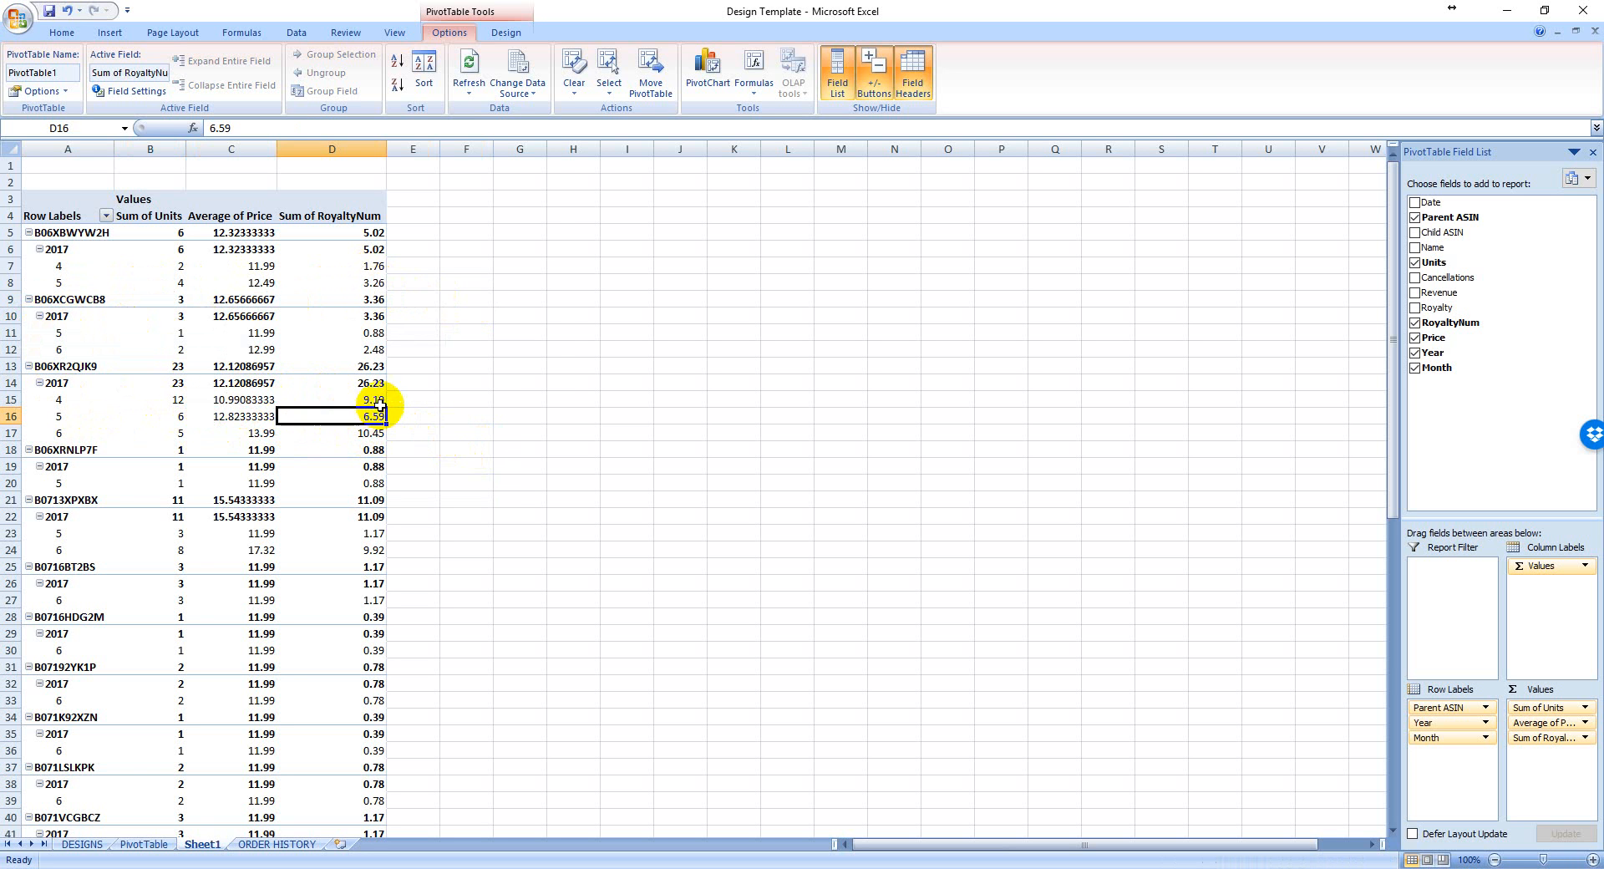
pyautogui.click(60, 415)
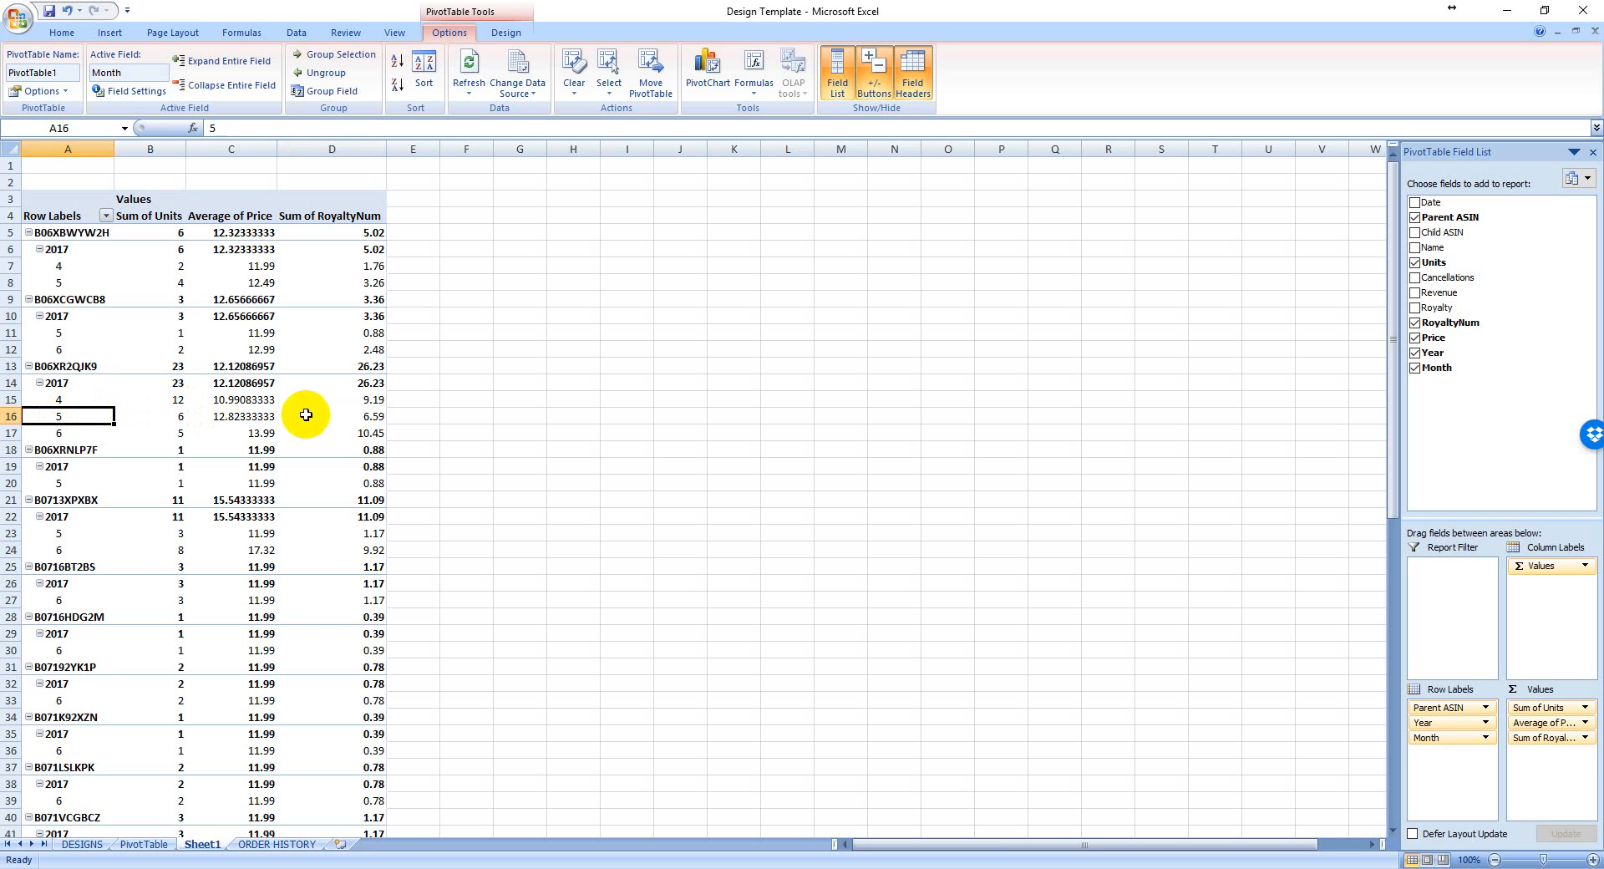
pyautogui.click(201, 418)
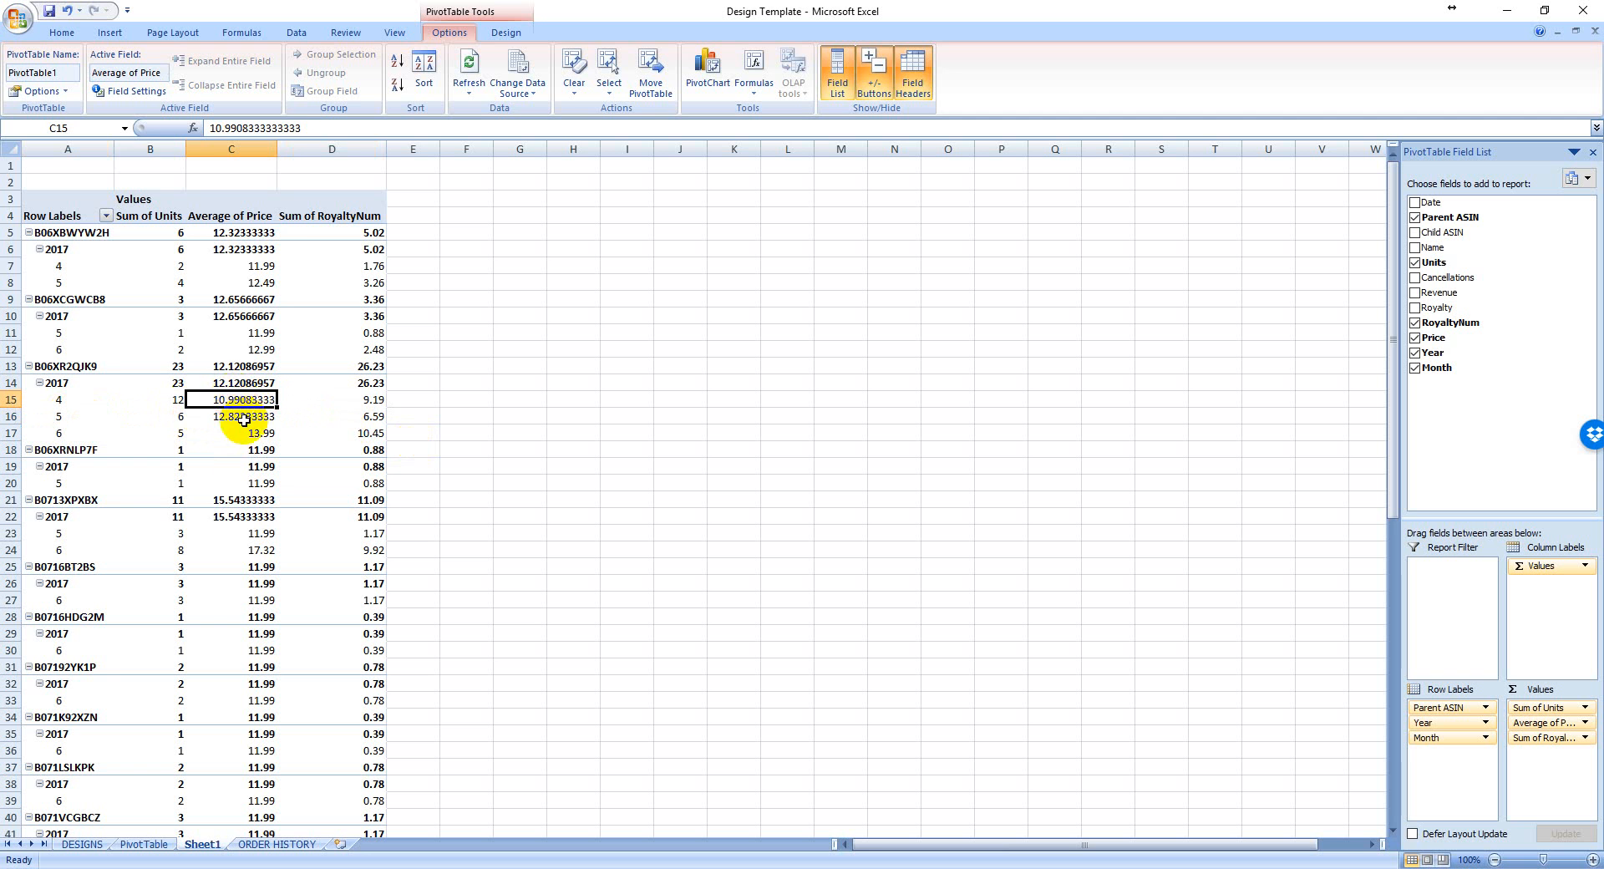
pyautogui.click(175, 413)
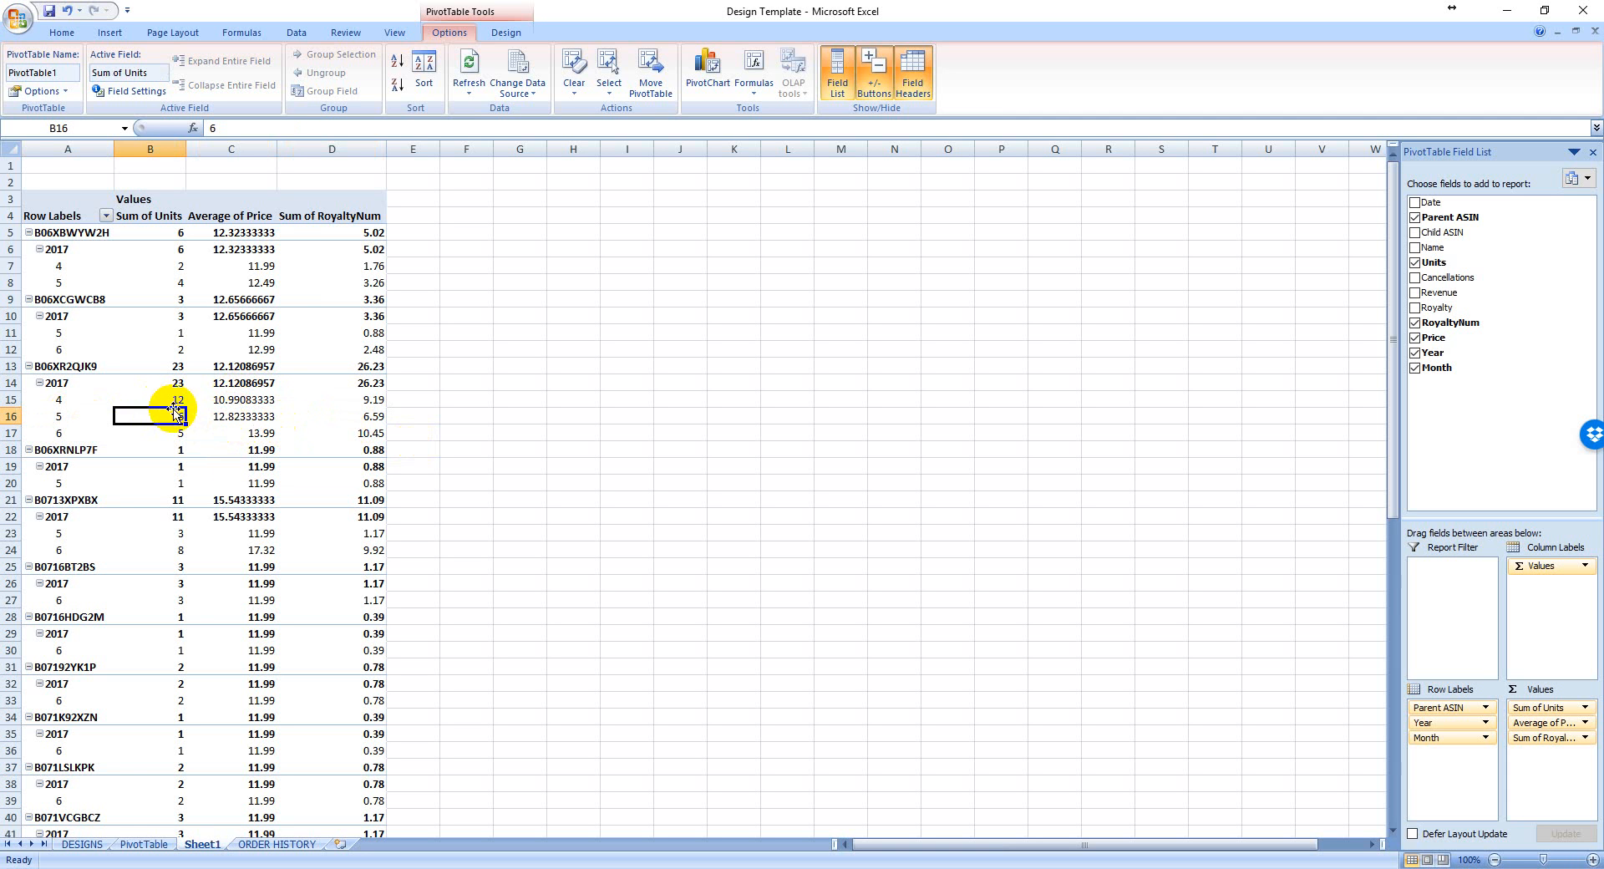
pyautogui.click(378, 418)
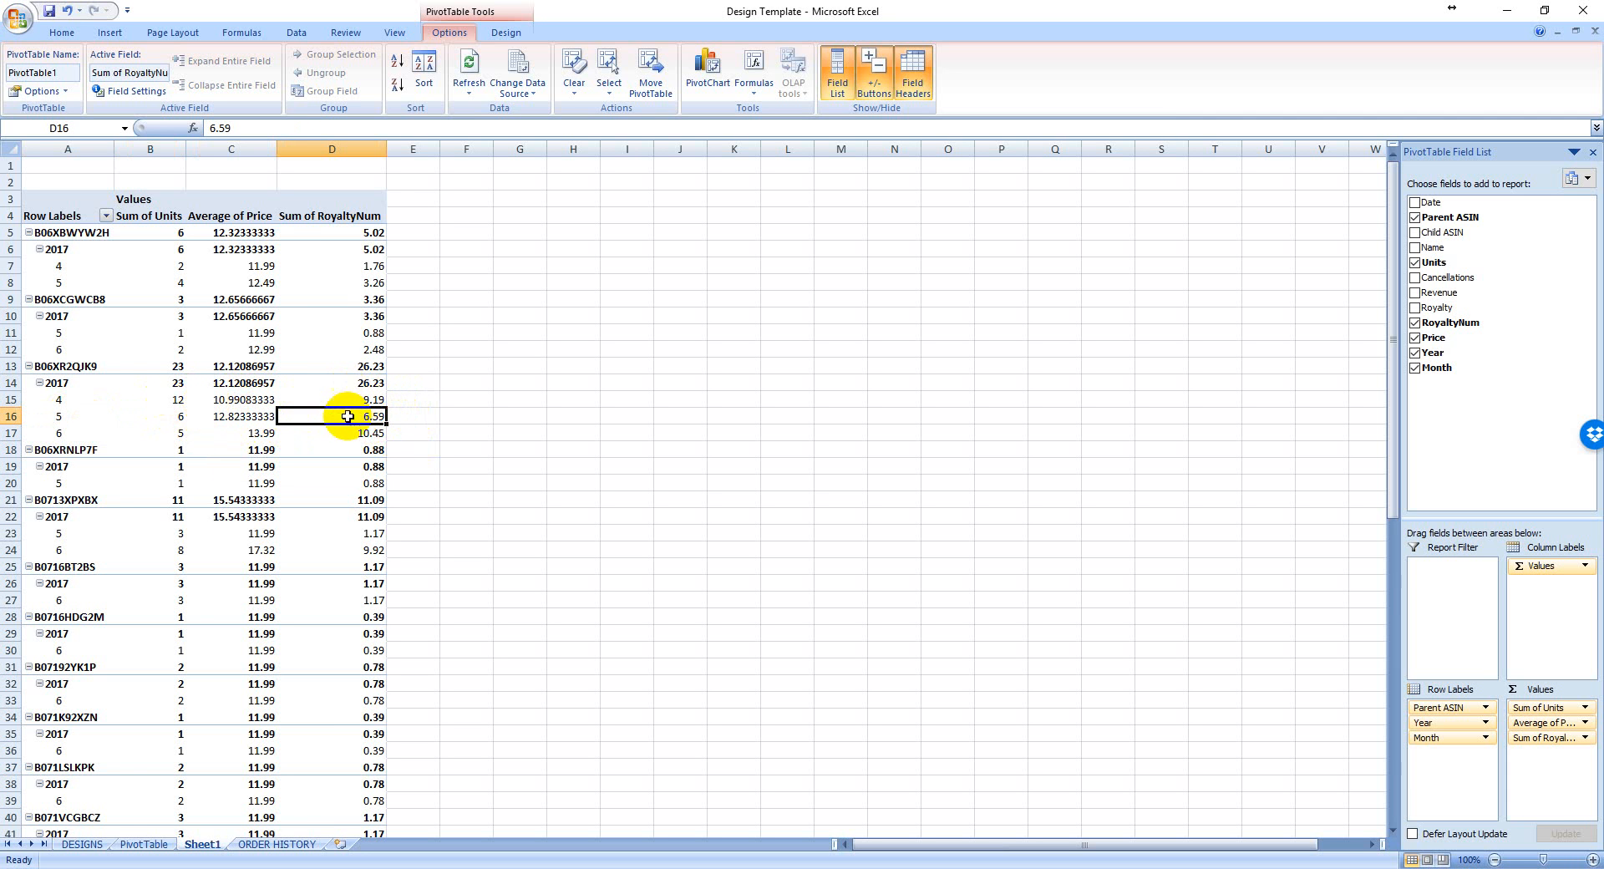
pyautogui.click(57, 435)
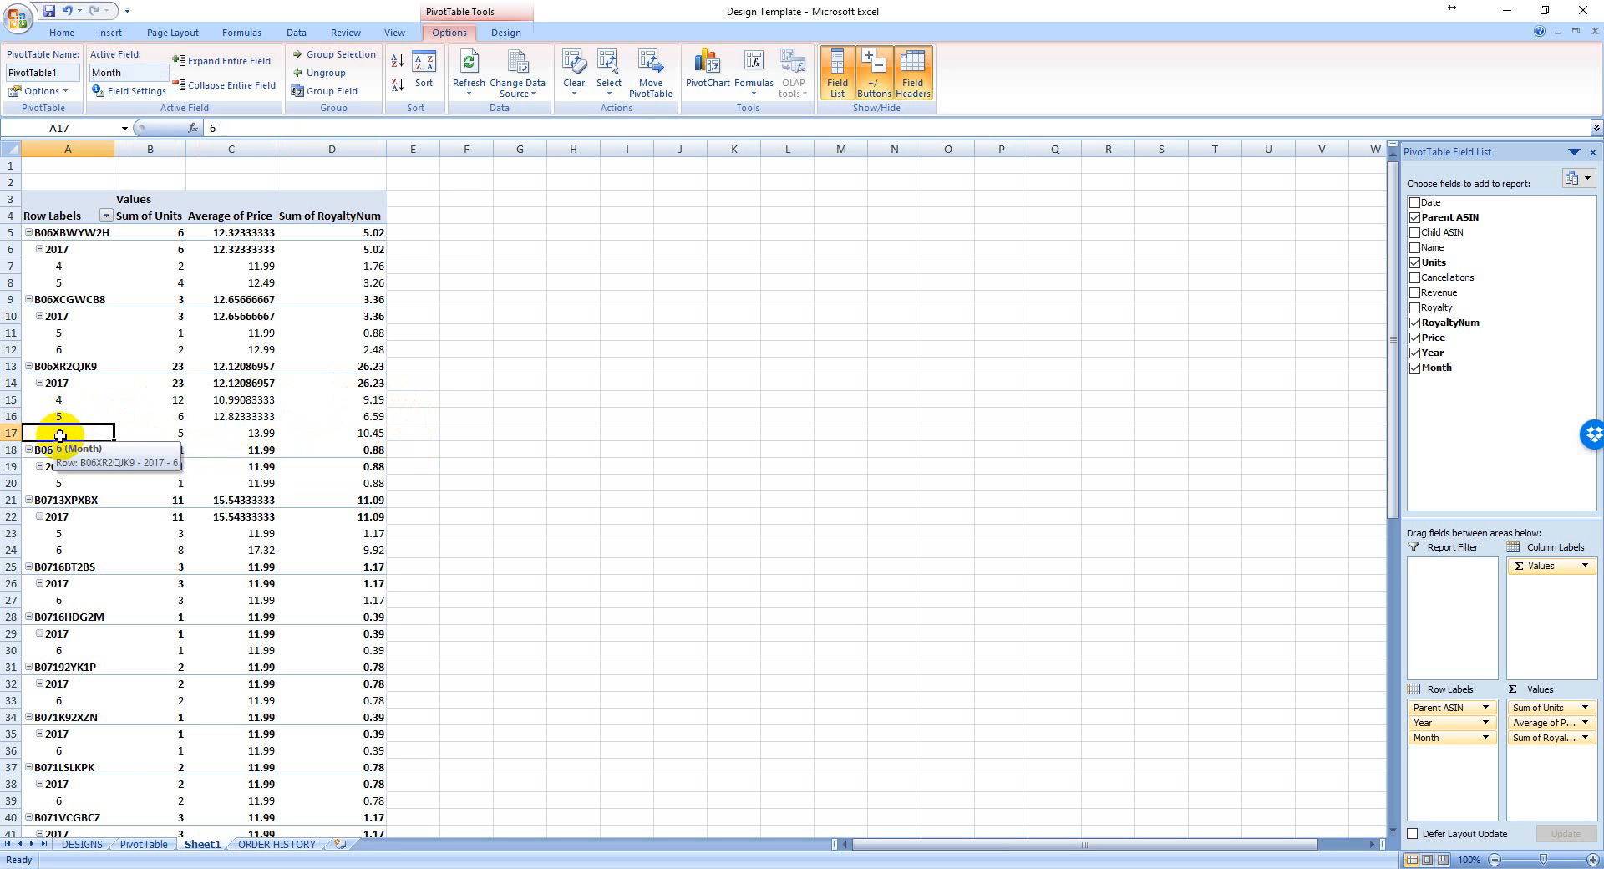
pyautogui.click(238, 434)
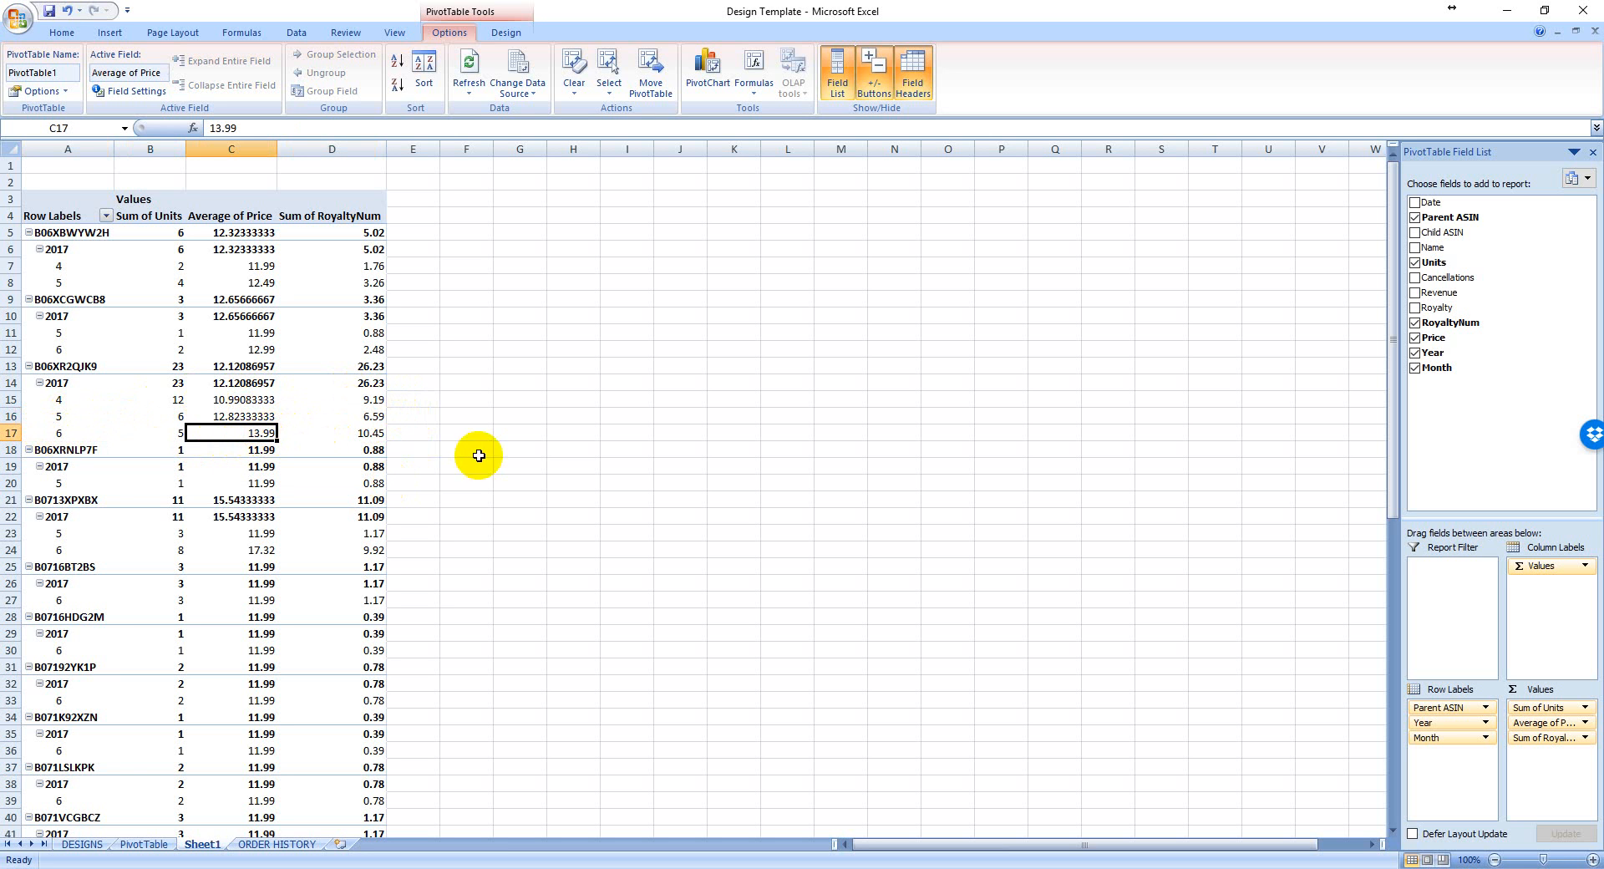
pyautogui.click(178, 430)
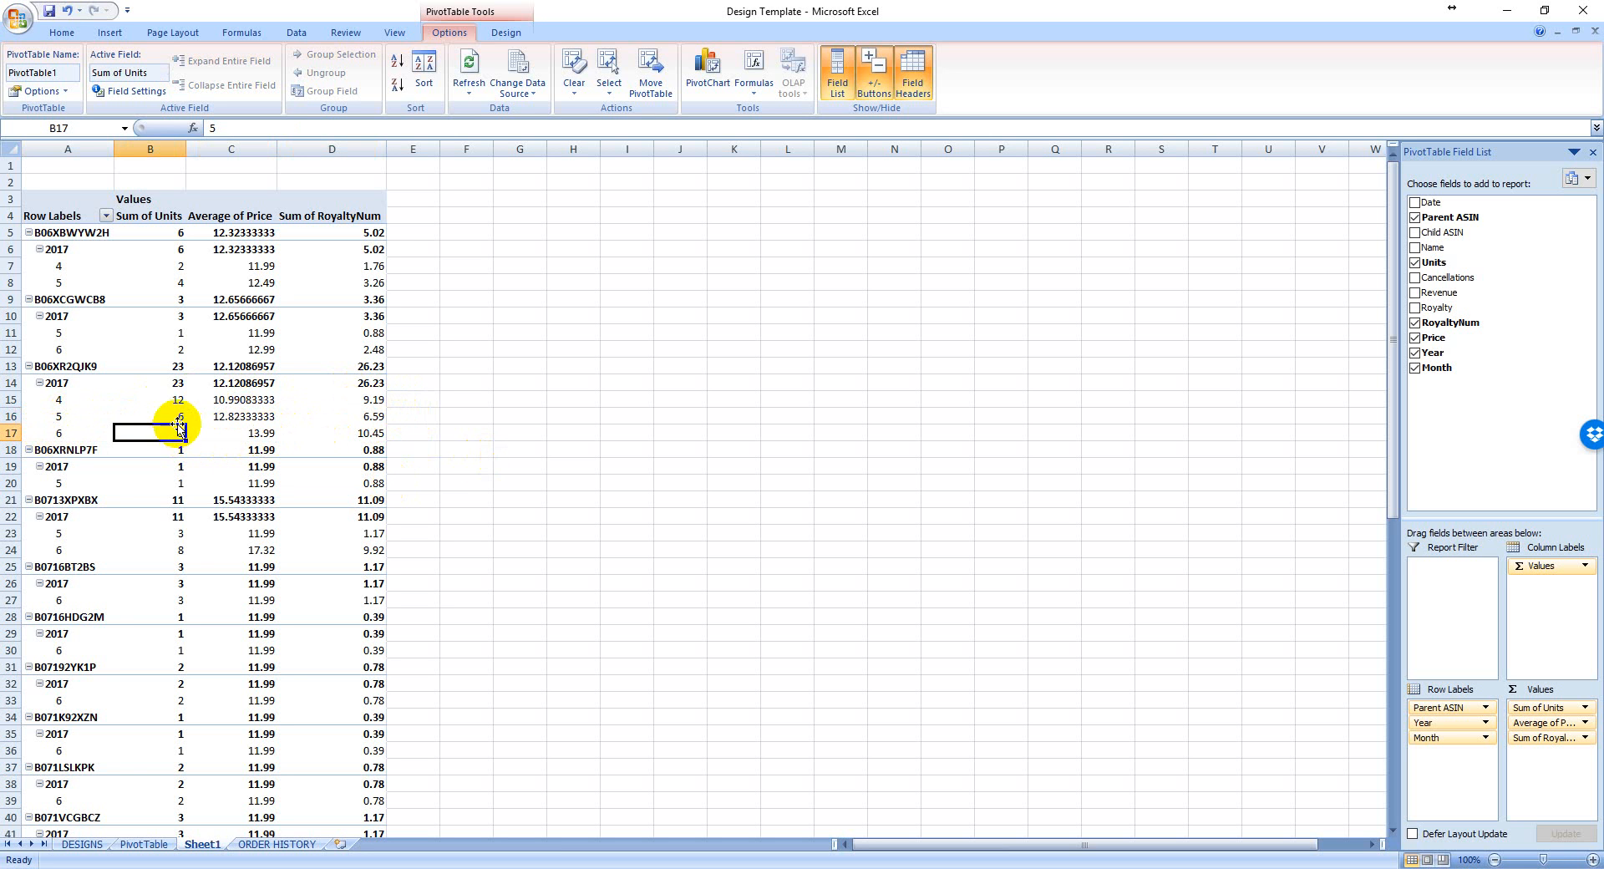
pyautogui.click(382, 435)
pyautogui.click(373, 399)
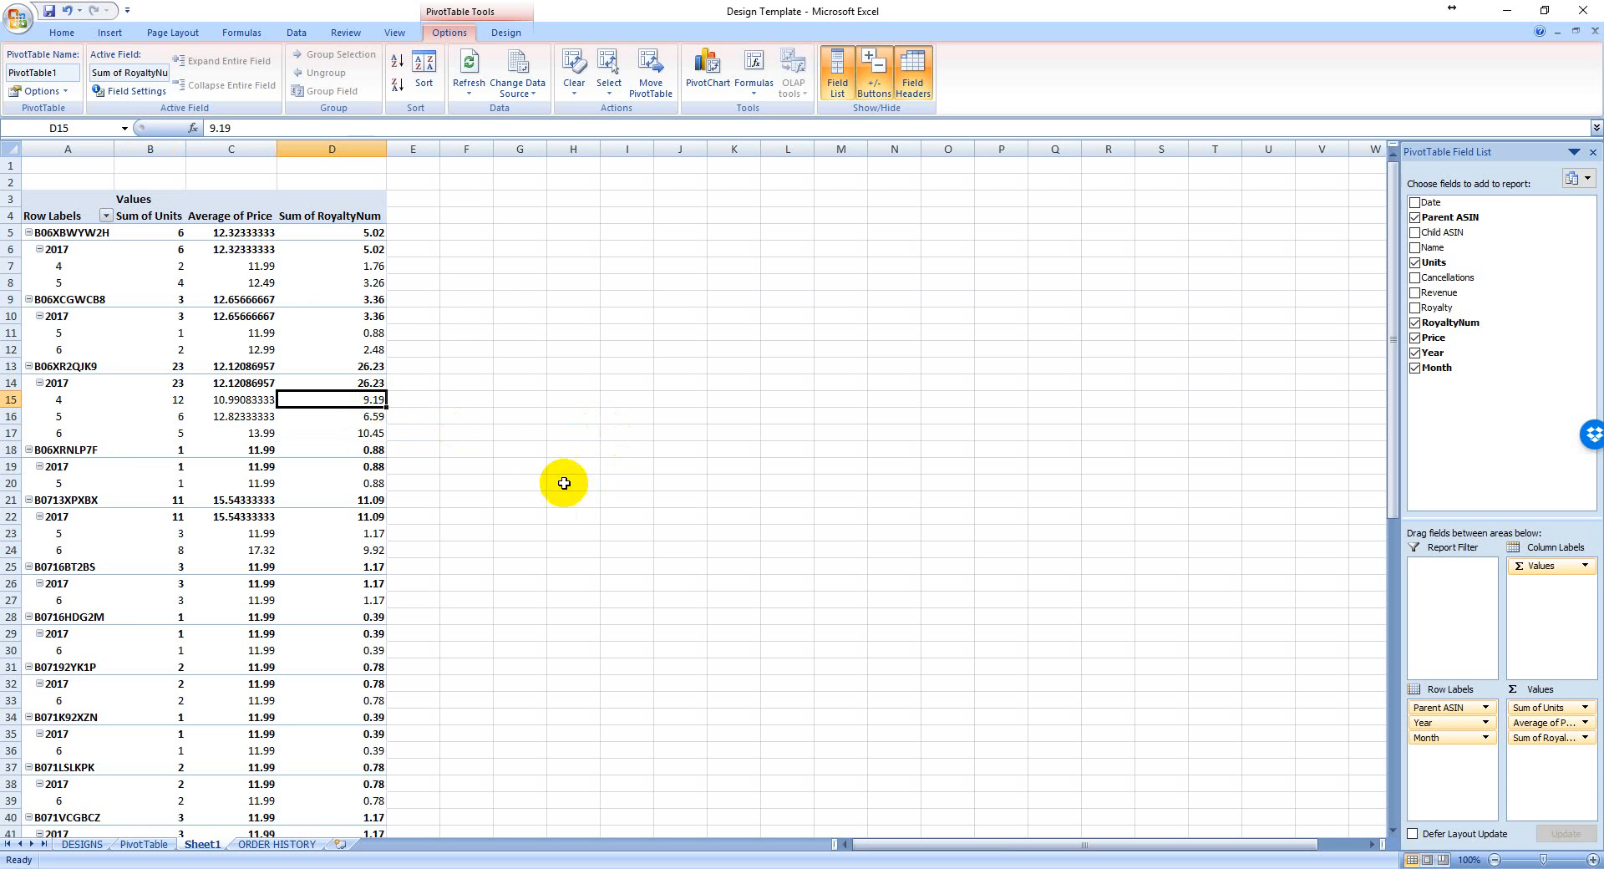
pyautogui.click(92, 430)
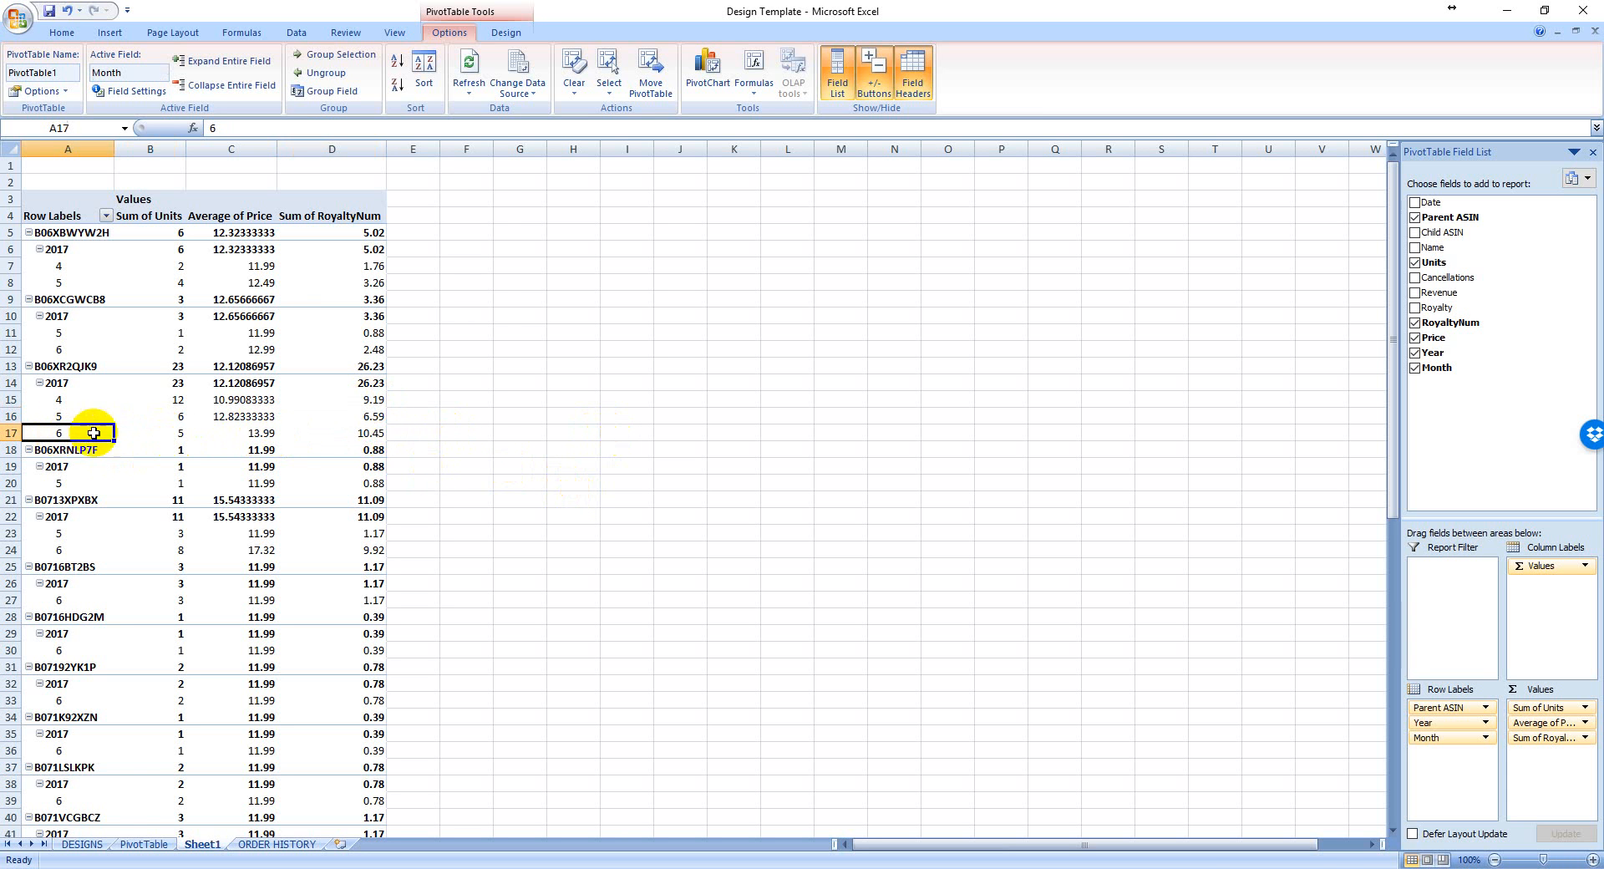
pyautogui.moveTo(360, 431); pyautogui.dragTo(107, 429)
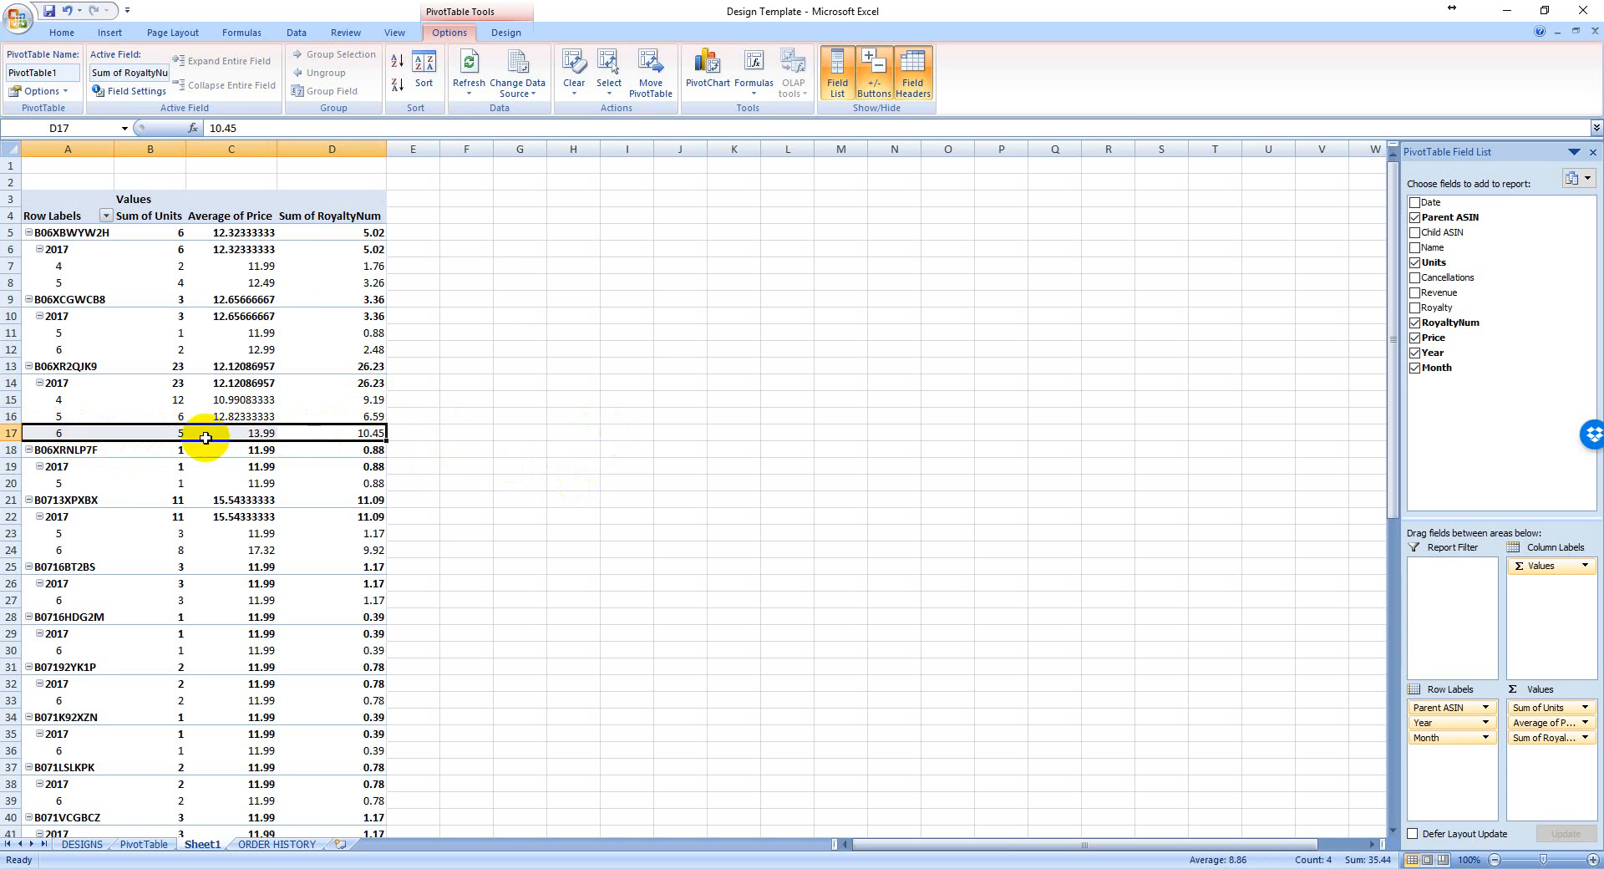
# - Examine the month 5 units, average price and royalties of B06XRNLP7F and B0713XPXBX
pyautogui.click(301, 476)
pyautogui.moveTo(53, 479); pyautogui.dragTo(105, 483)
pyautogui.click(269, 473)
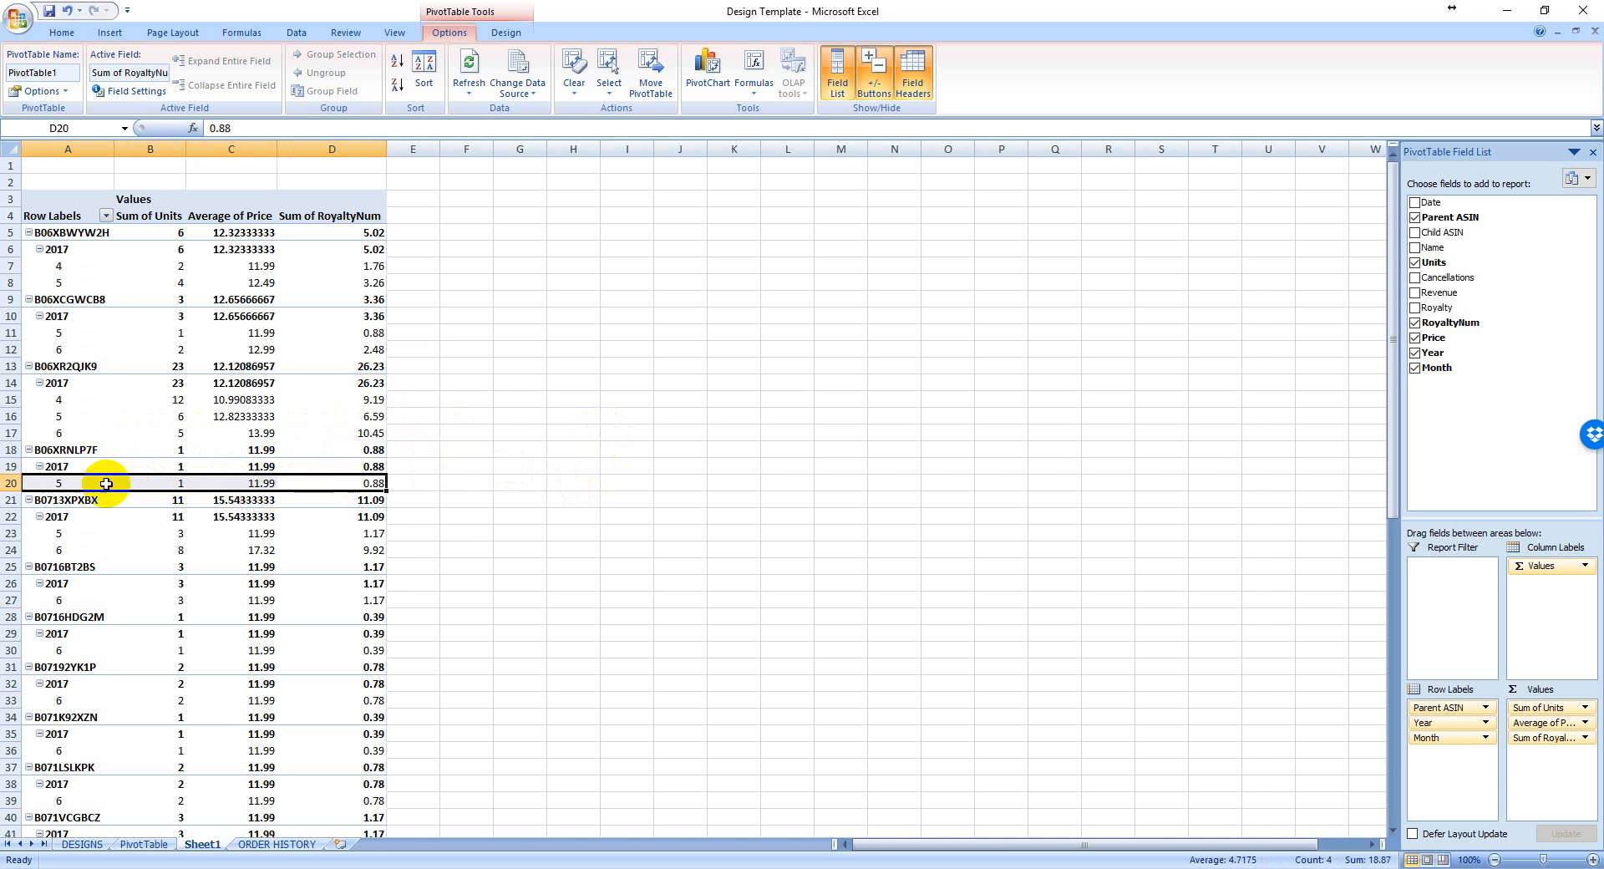
pyautogui.click(105, 484)
pyautogui.click(52, 533)
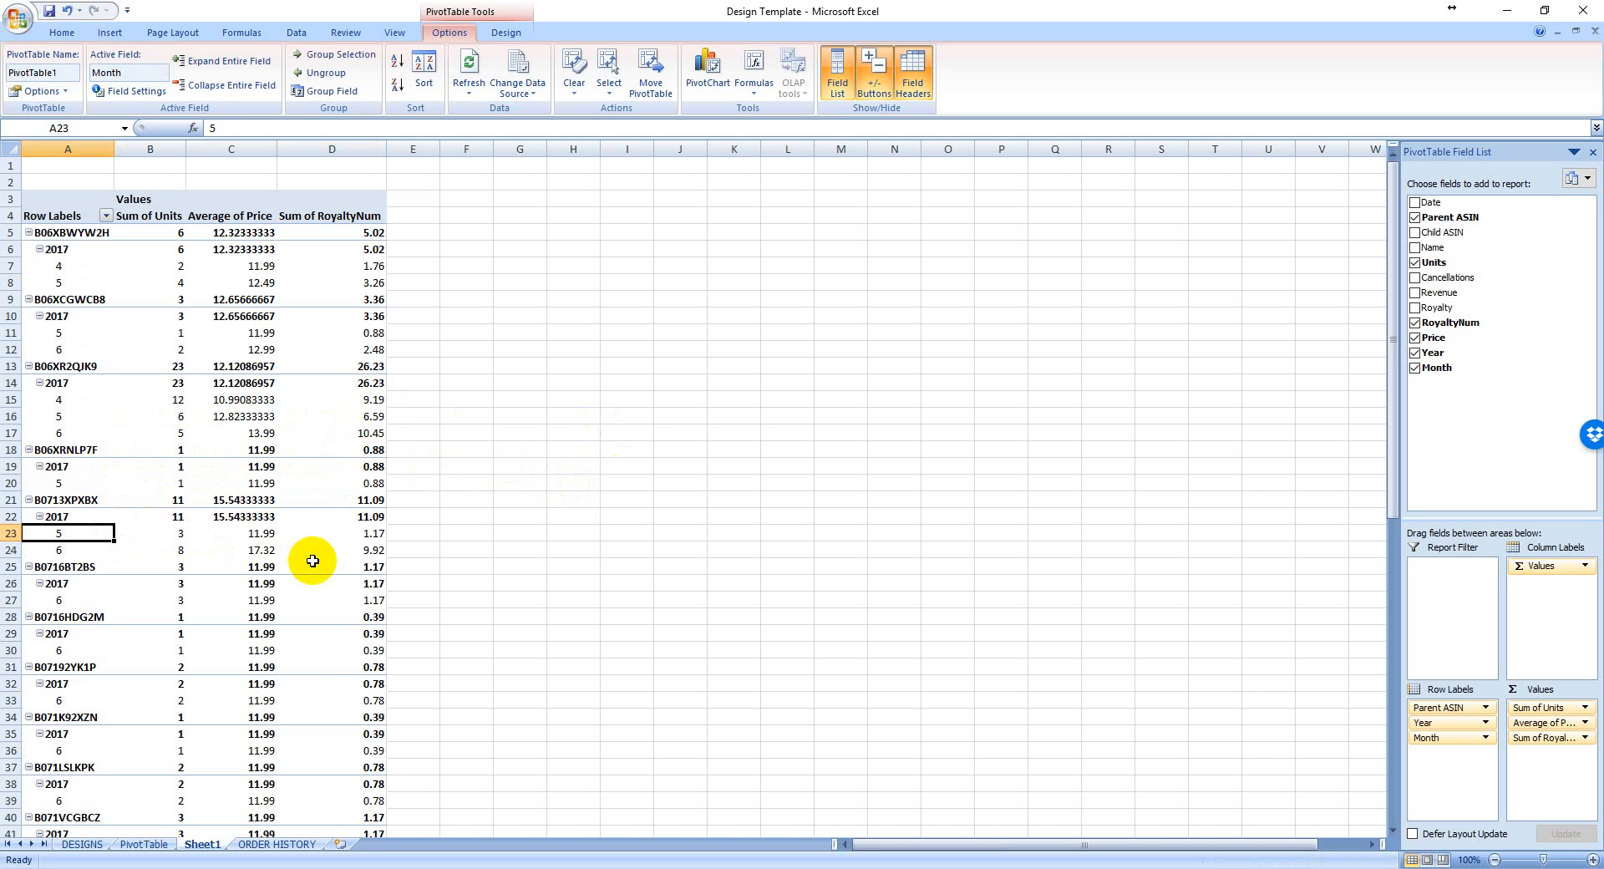
pyautogui.click(167, 528)
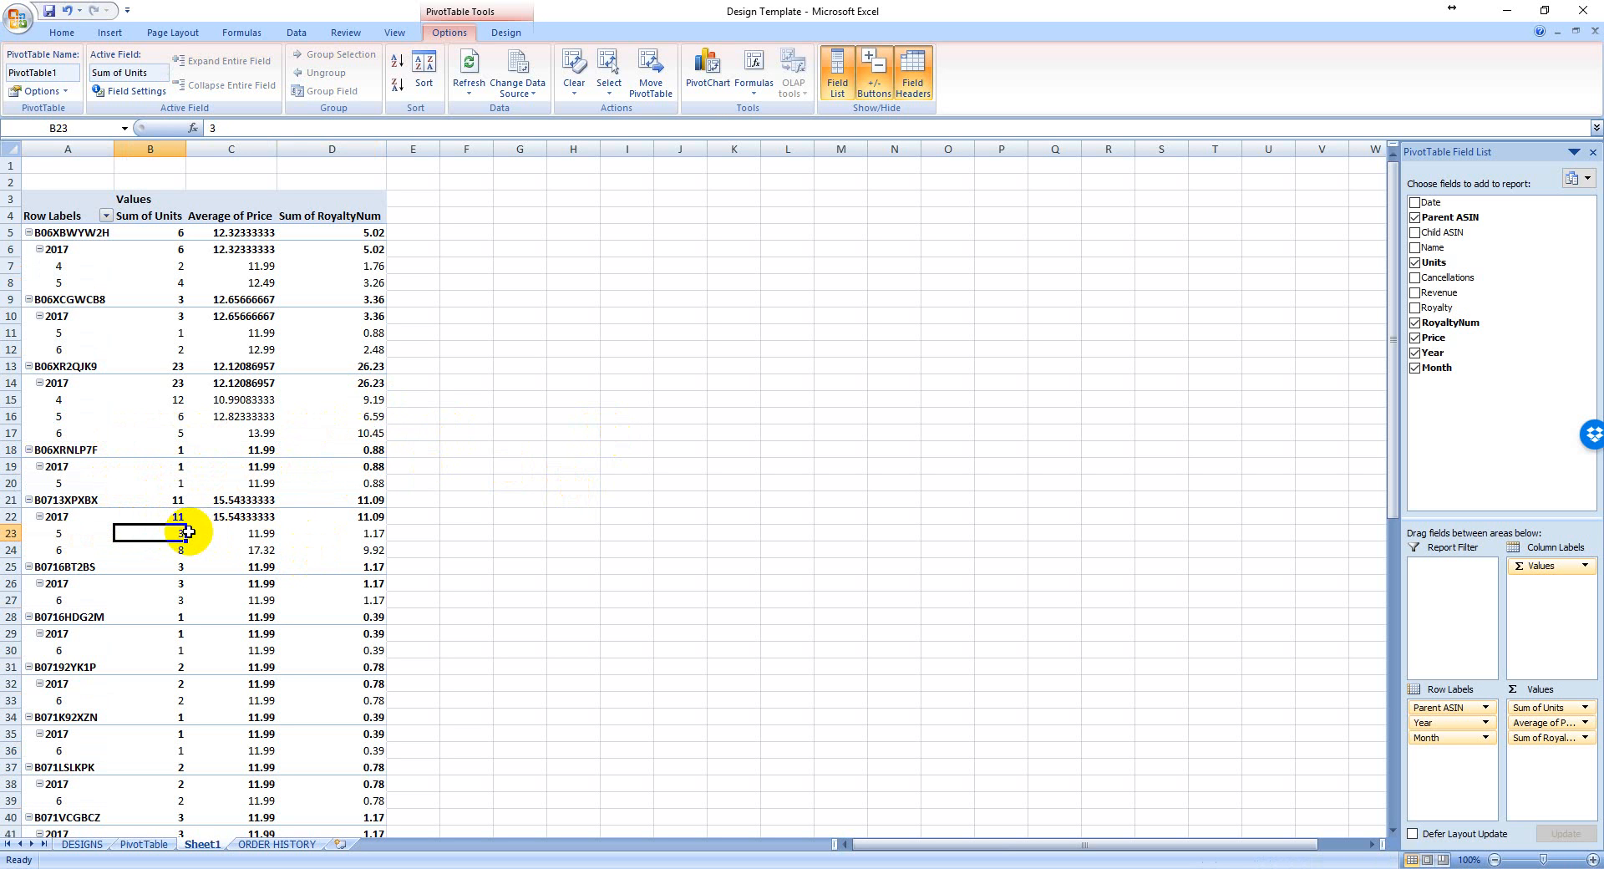
pyautogui.click(250, 533)
pyautogui.click(380, 535)
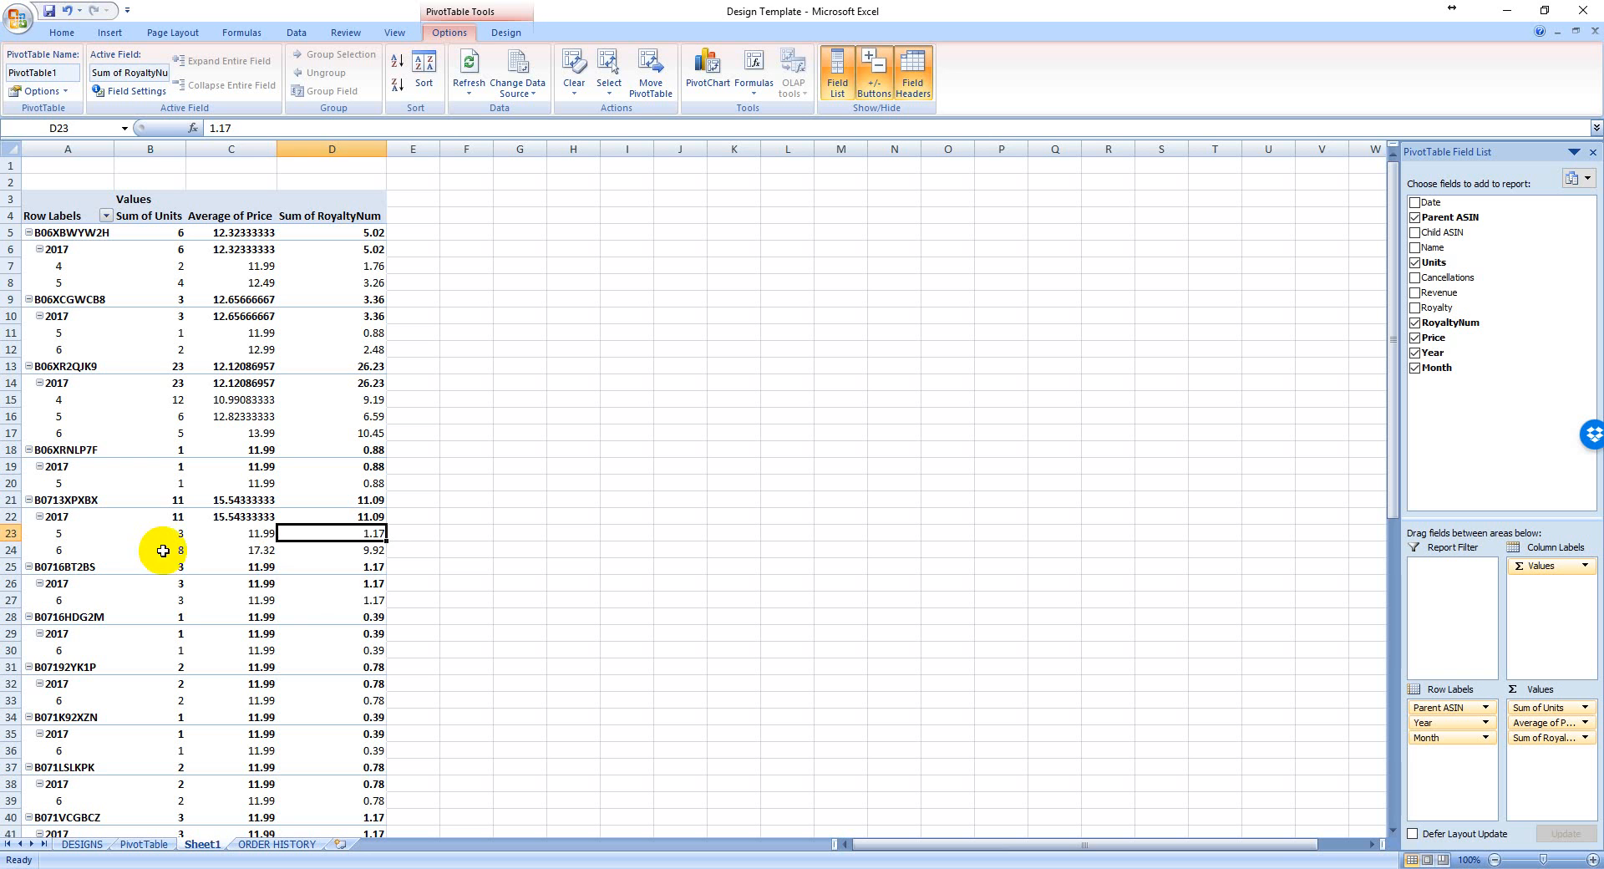
# - Check the month 6 units and average price of B0713XPXBX in the PivotTable
pyautogui.moveTo(163, 550); pyautogui.dragTo(229, 551)
pyautogui.click(230, 551)
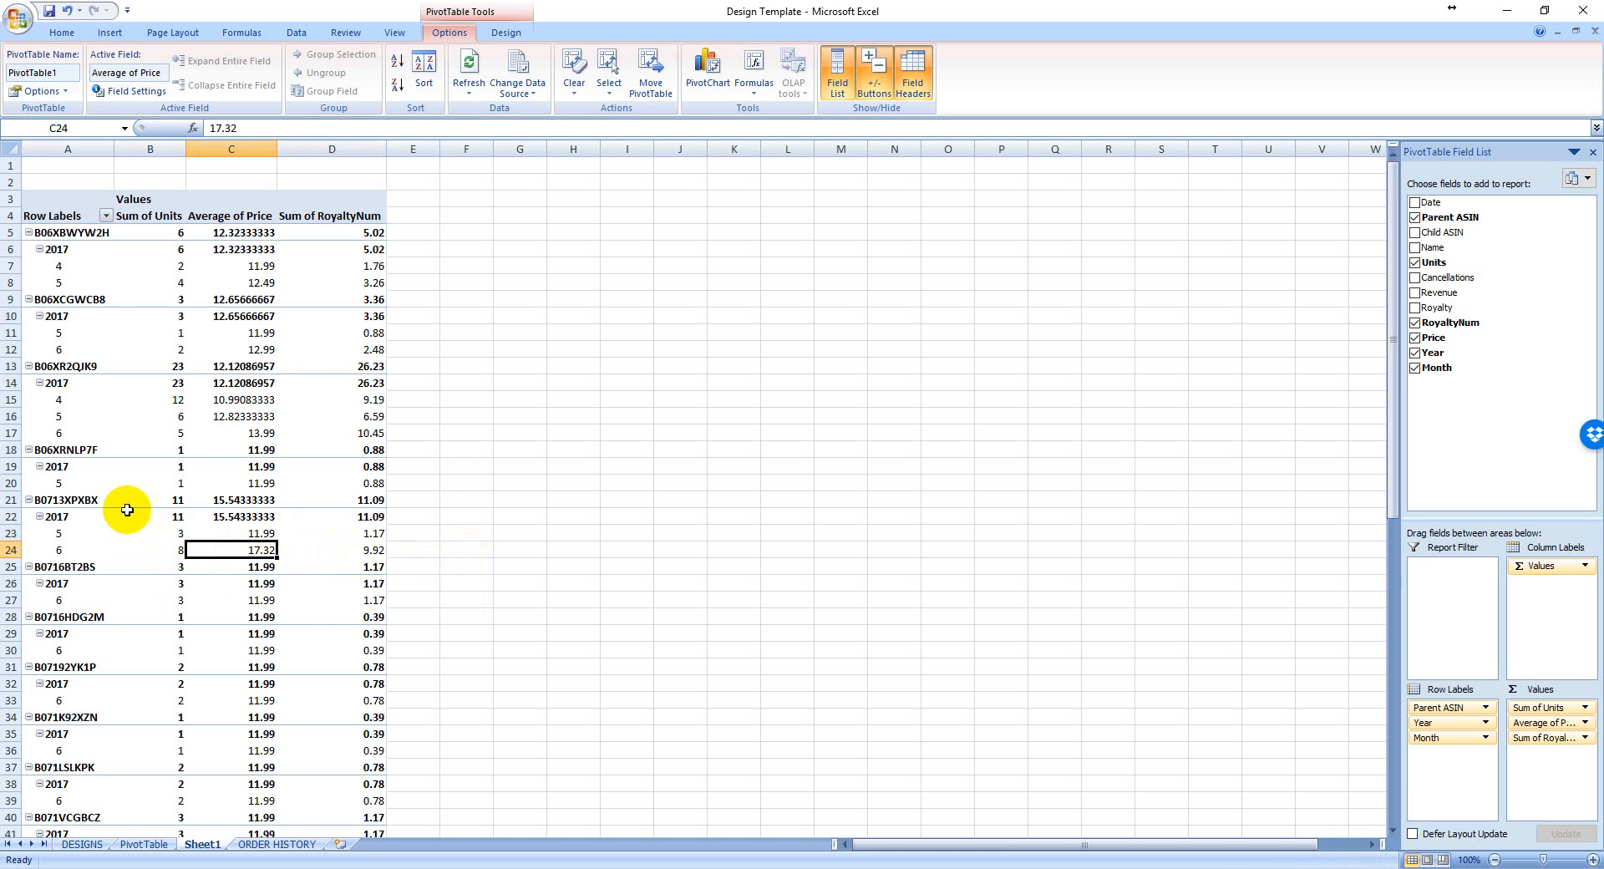
pyautogui.click(90, 500)
pyautogui.click(230, 549)
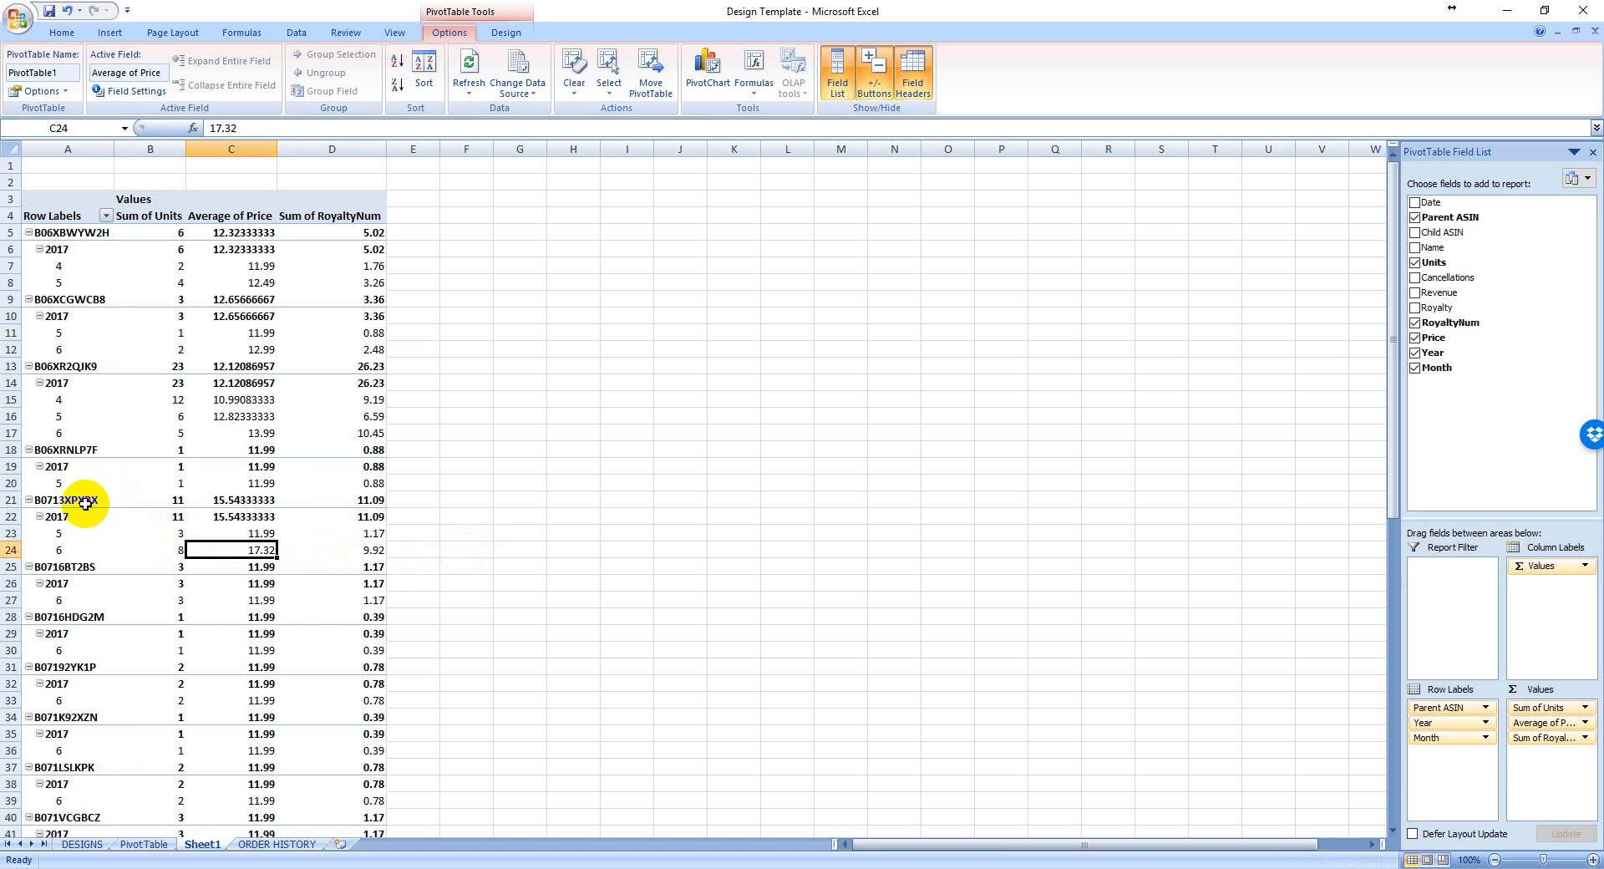
# - Review the parent ASINs below B0713XPXBX and check the month 6 units, average price and royalties of B071WCLT8Z
pyautogui.scroll(-2, 317, 518)
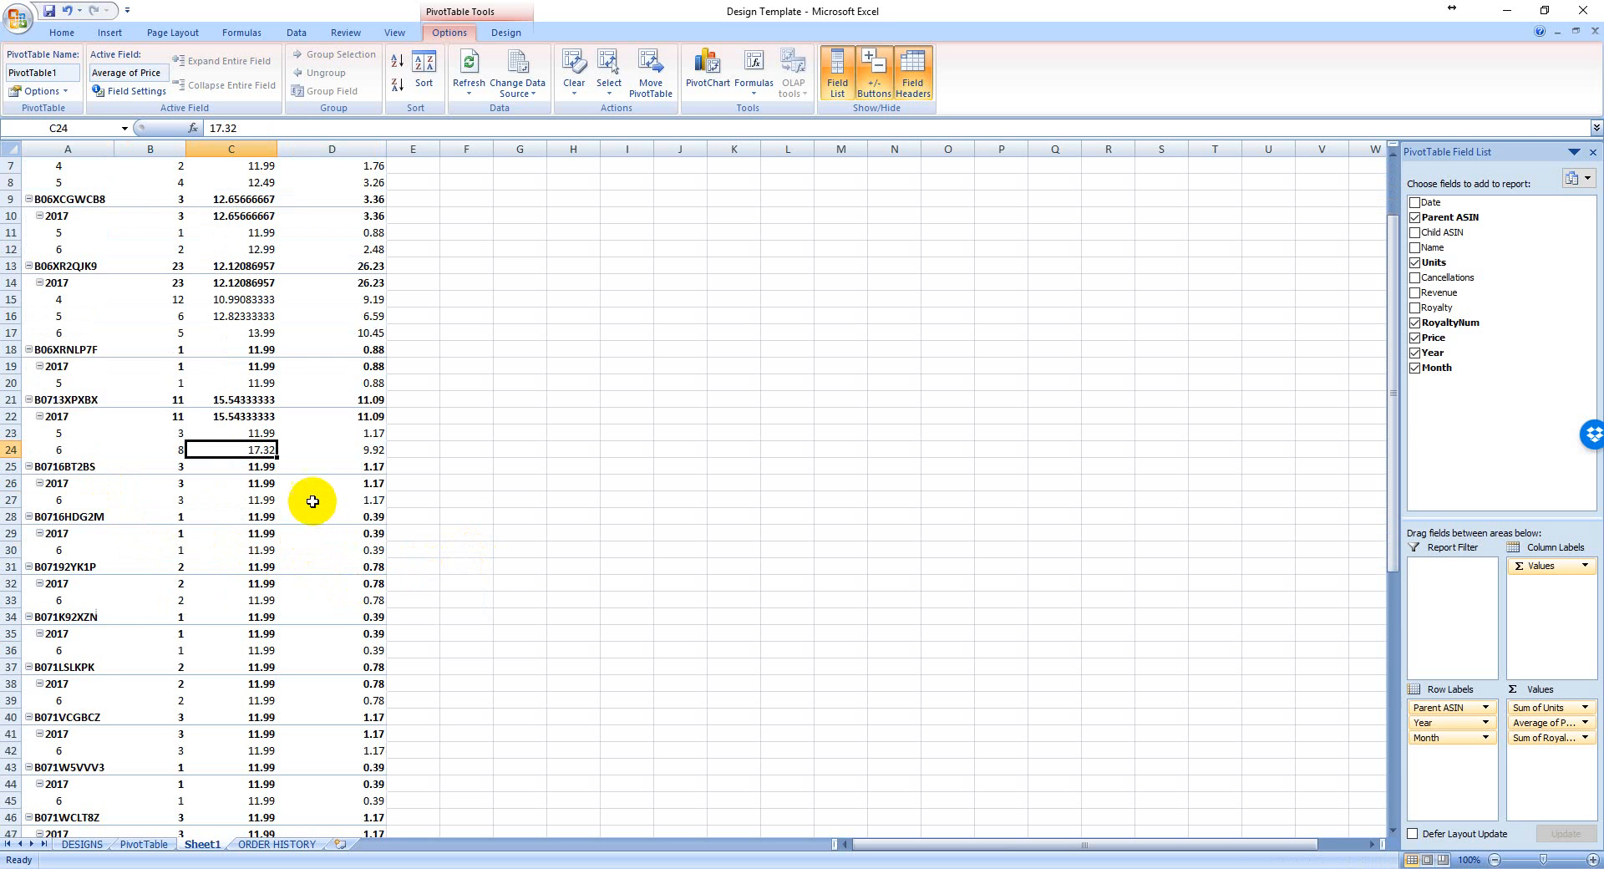
pyautogui.scroll(-2, 312, 501)
pyautogui.scroll(-3, 278, 516)
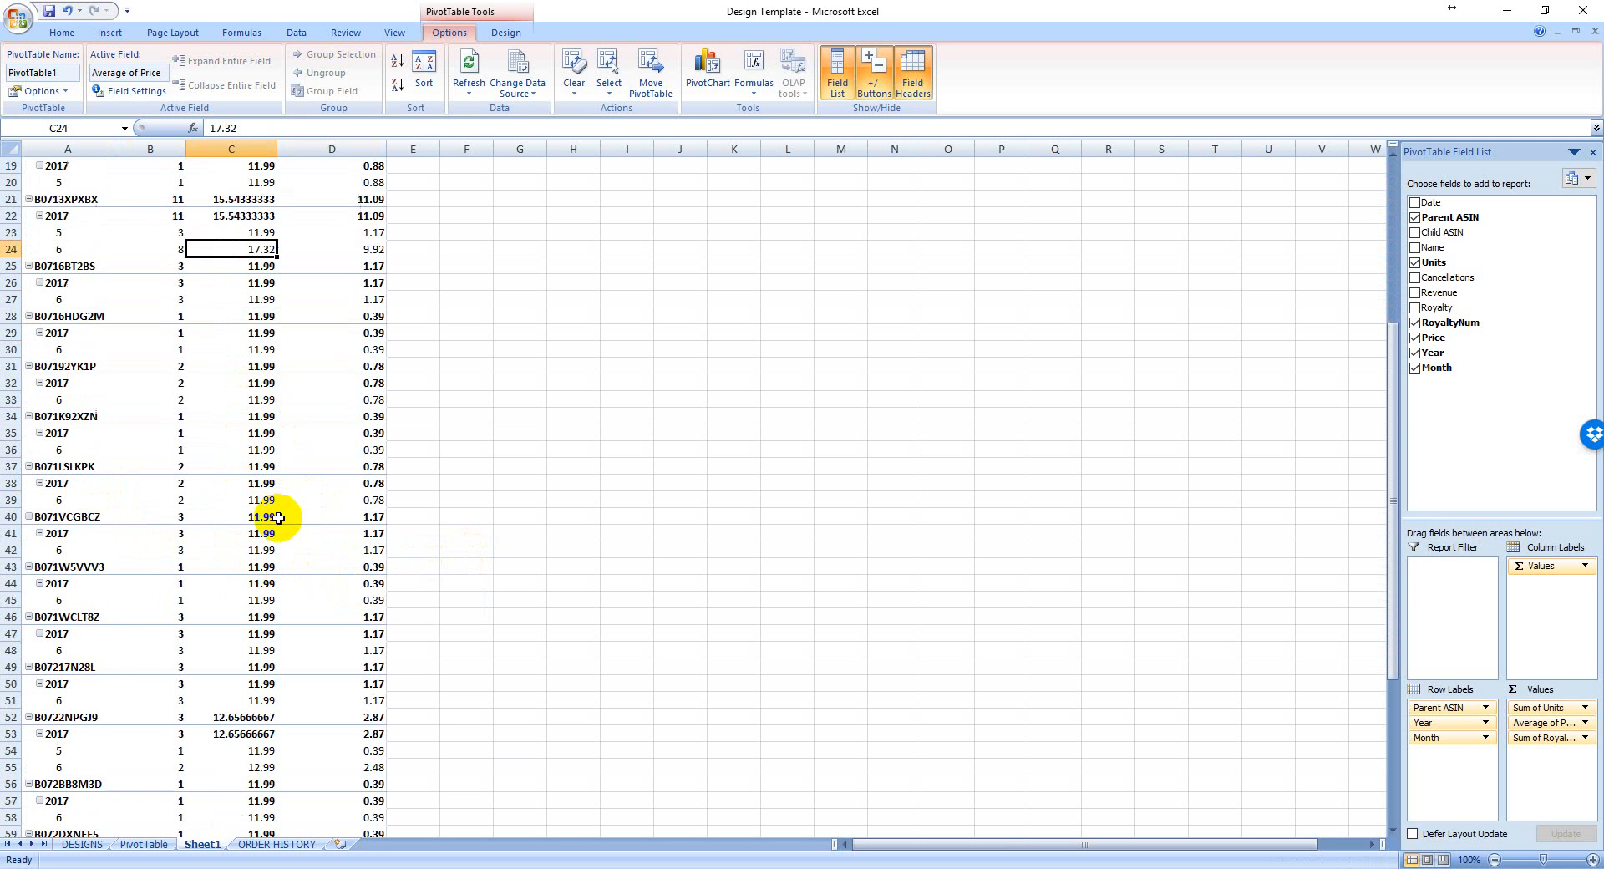
pyautogui.scroll(-1, 256, 498)
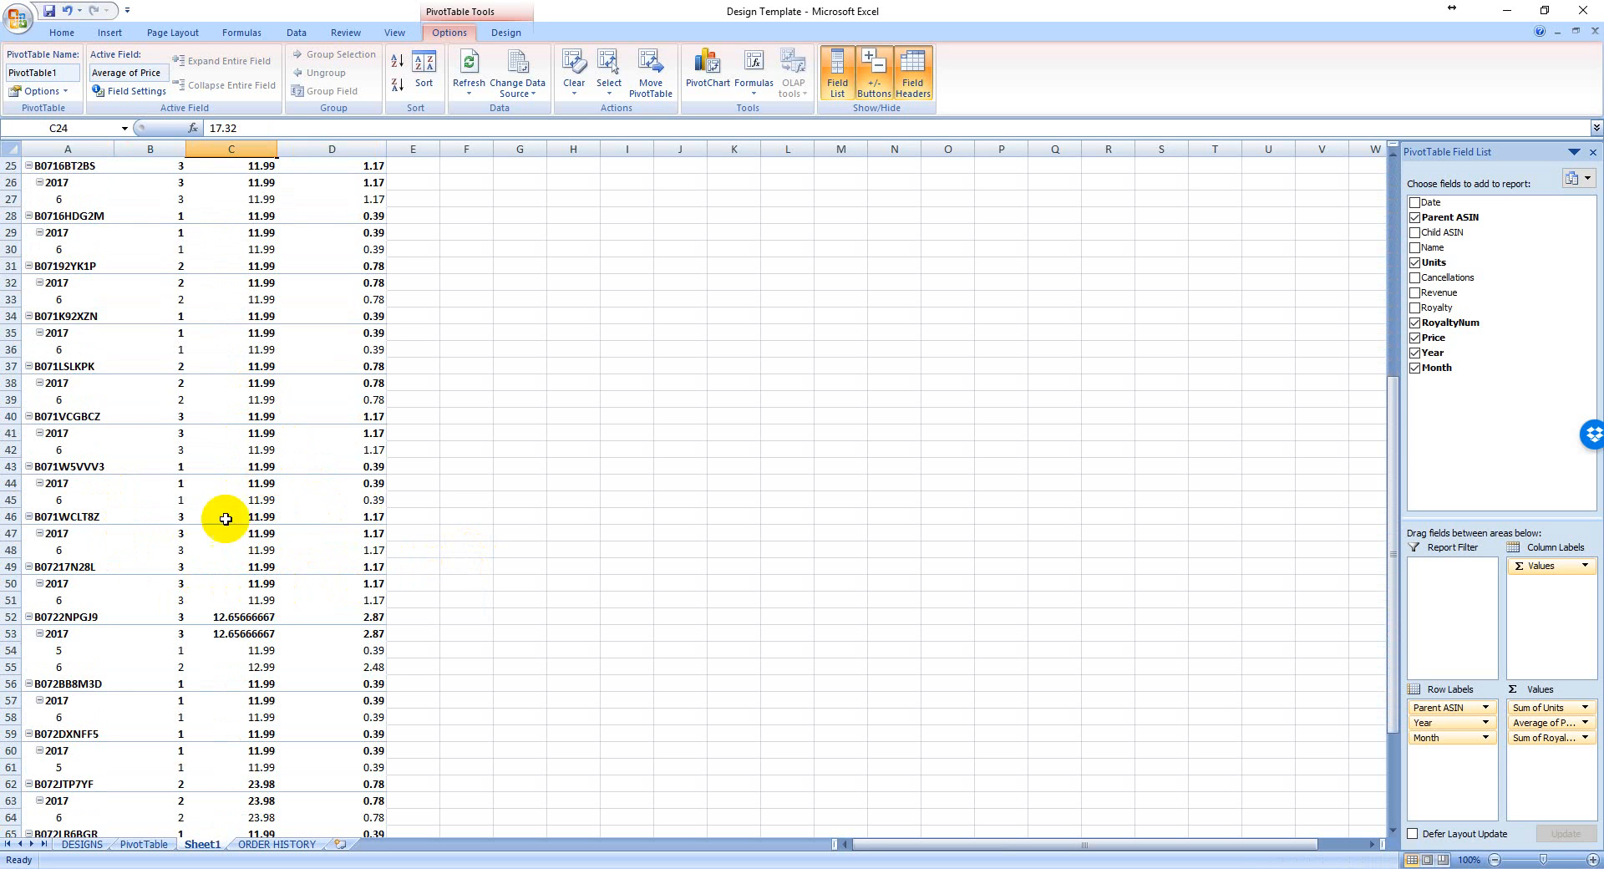
pyautogui.click(165, 553)
pyautogui.click(200, 550)
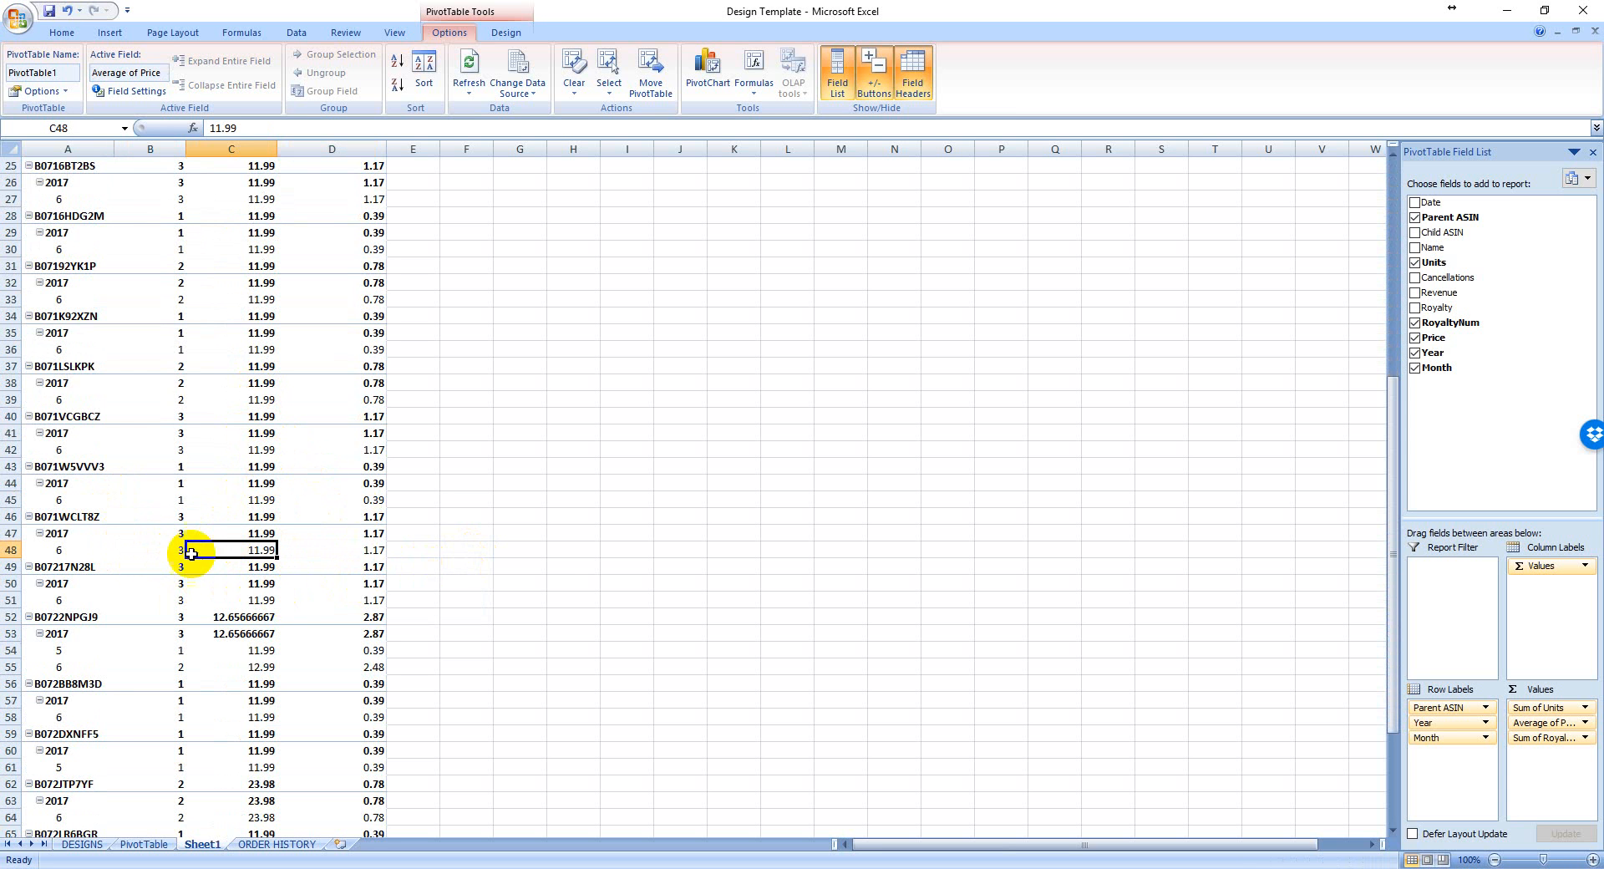
pyautogui.click(373, 551)
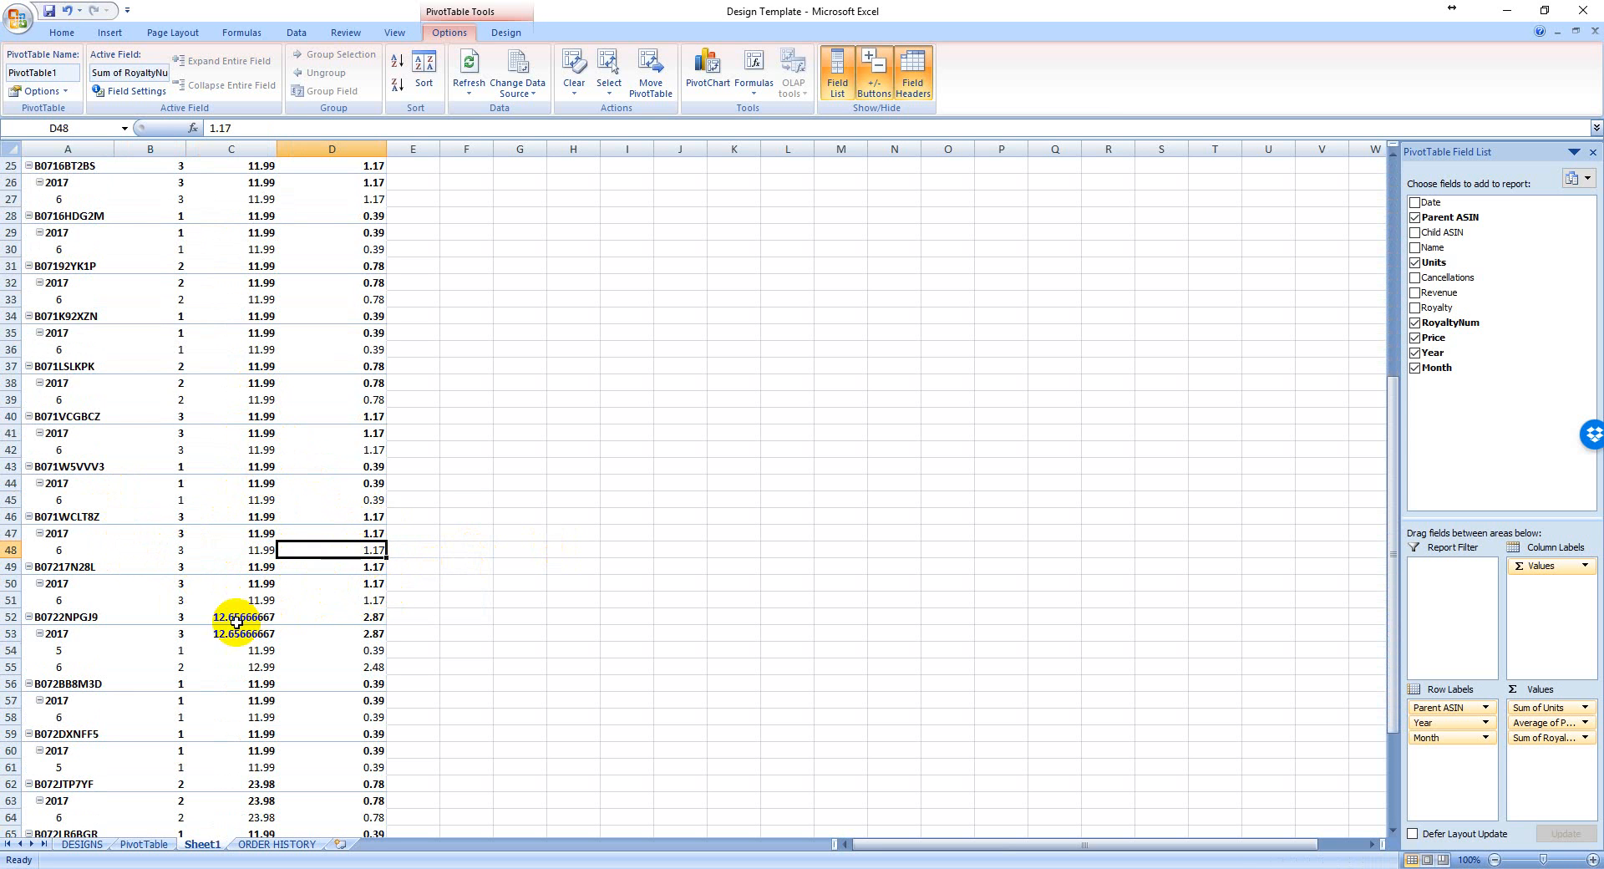
# - Check the month 6 average price of B0722NPGJ9 and review the remaining PivotTable rows through the Grand Total
pyautogui.scroll(-1, 237, 622)
pyautogui.scroll(-1, 215, 626)
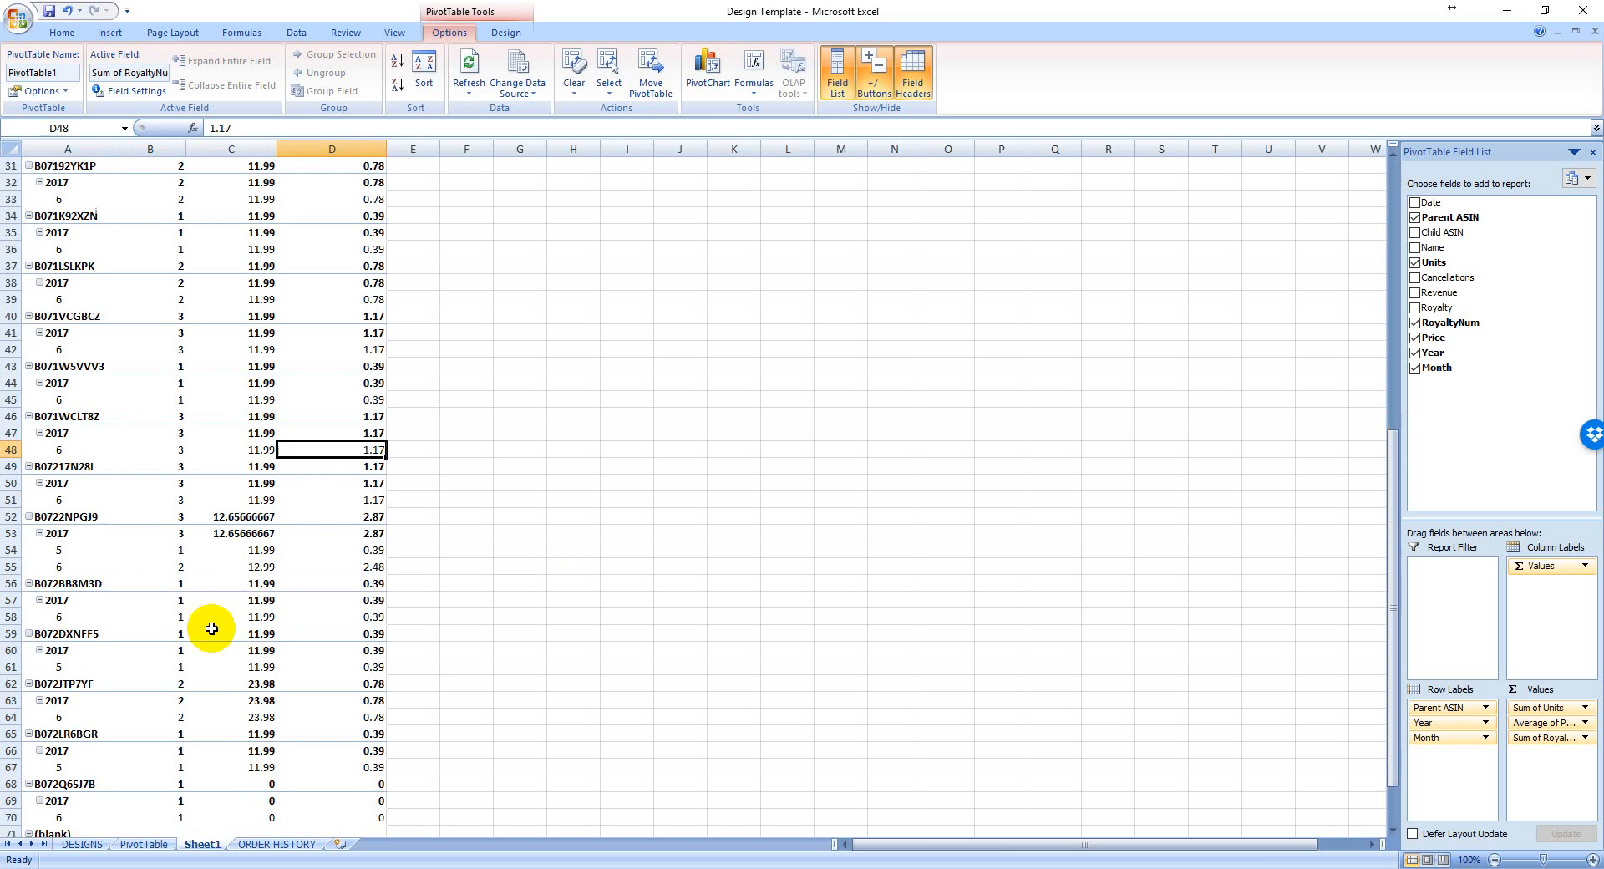
pyautogui.click(195, 555)
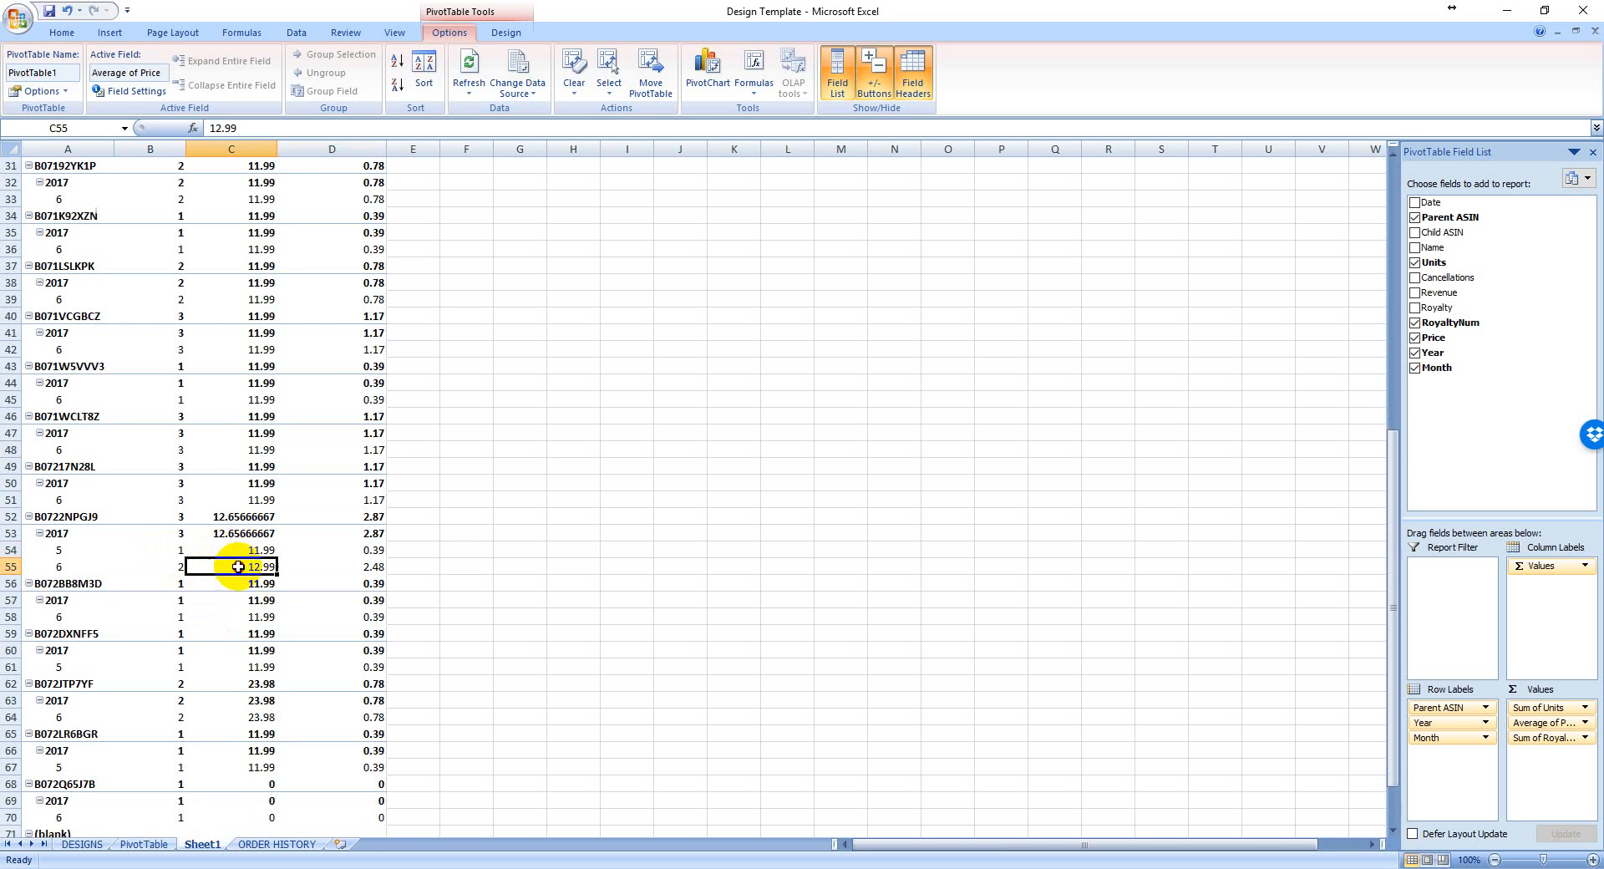
pyautogui.scroll(-1, 258, 584)
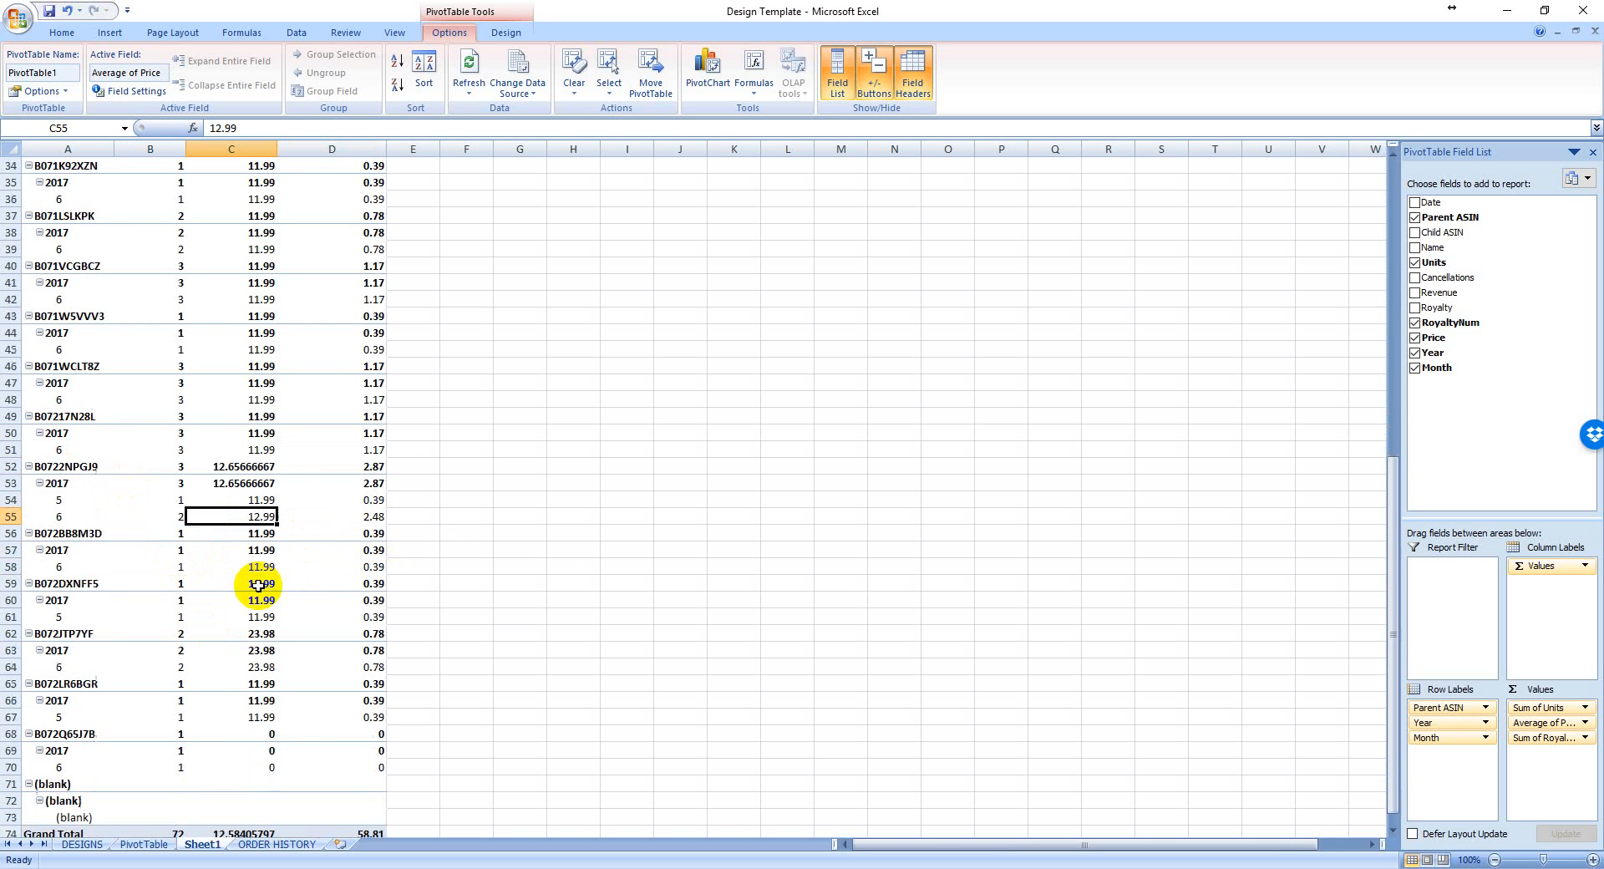
pyautogui.scroll(-1, 258, 584)
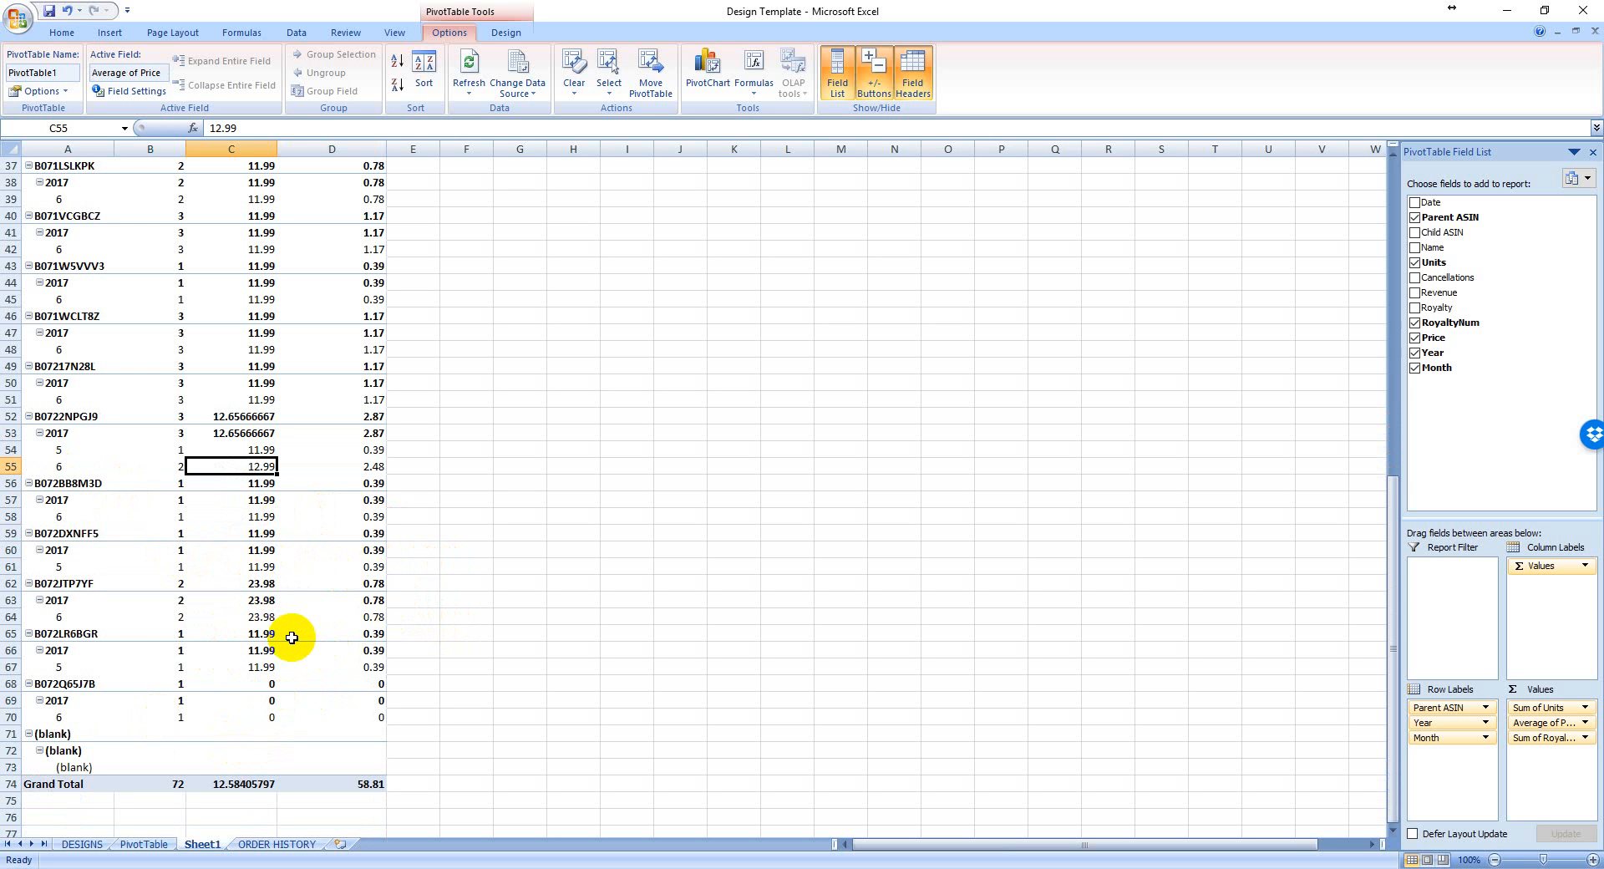
pyautogui.scroll(12, 291, 638)
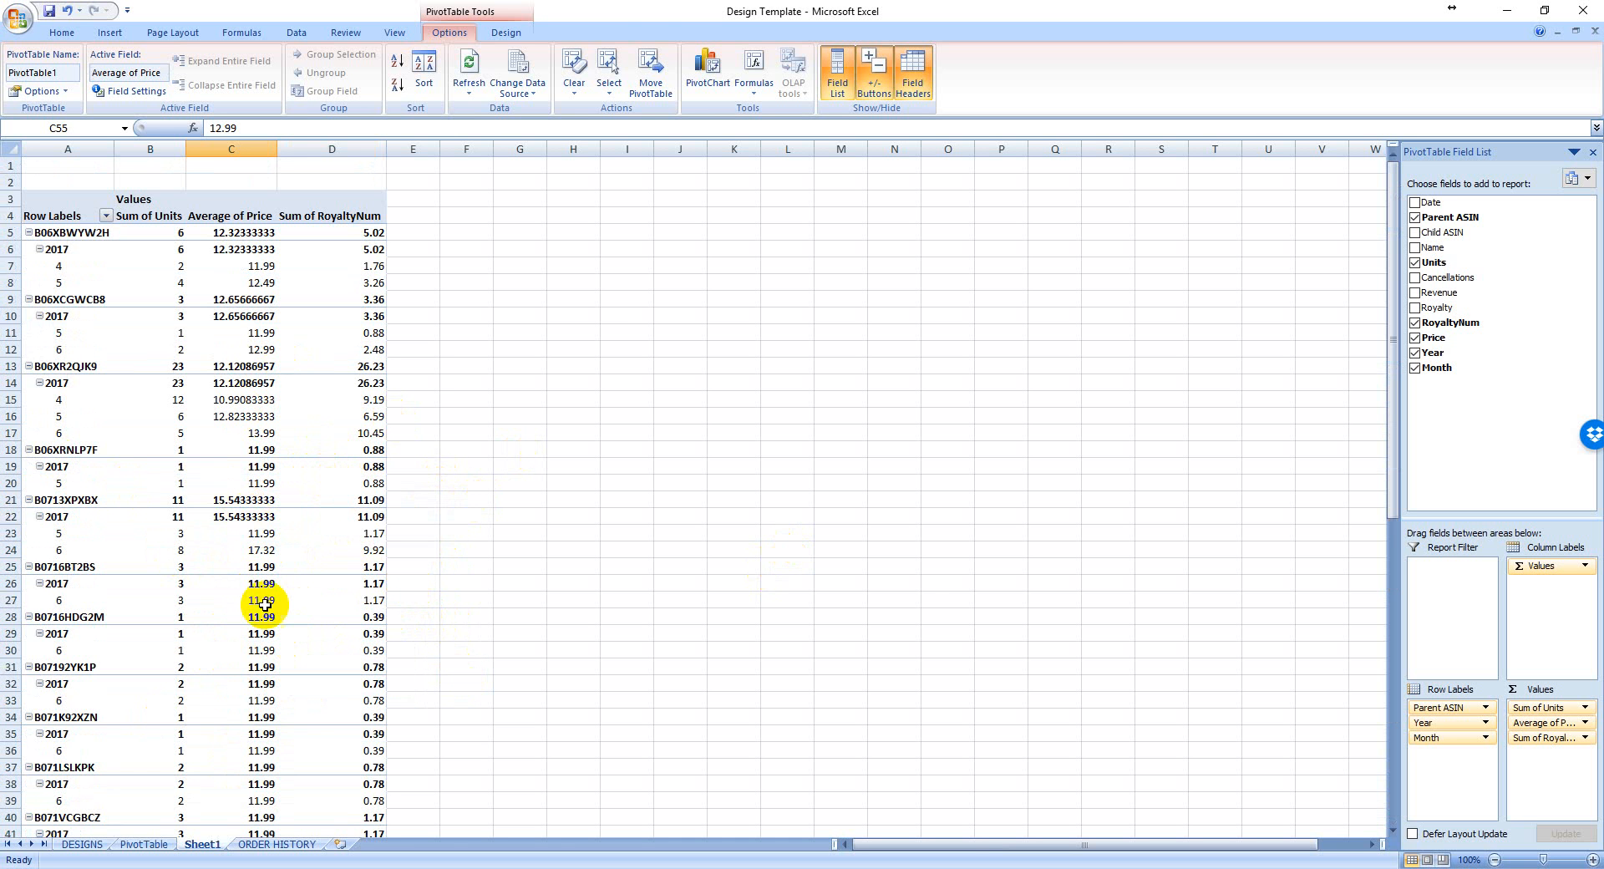
# - Inspect the first RoyaltyNum formula, in cell I2 of the ORDER HISTORY sheet
pyautogui.click(299, 845)
pyautogui.click(987, 182)
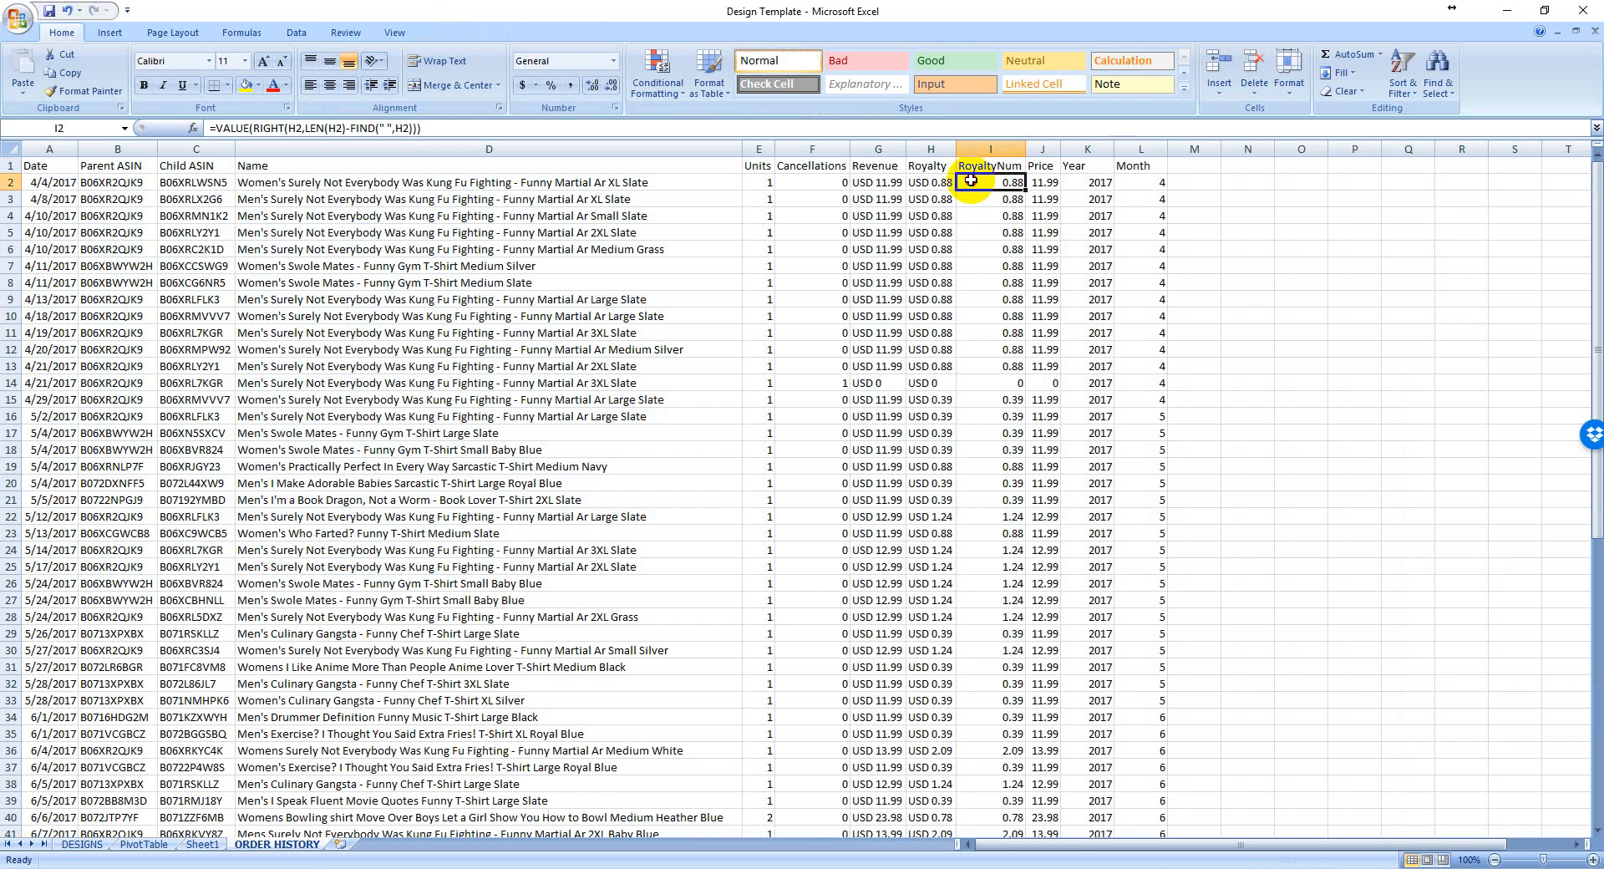